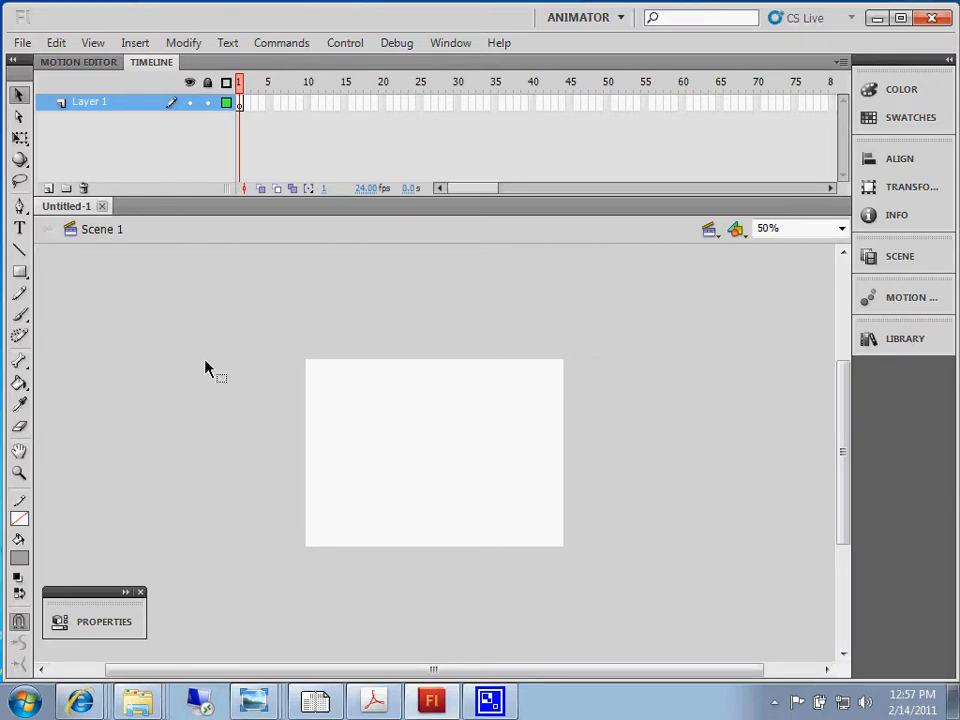
Step: Rename Layer 1 to "Background"
double_click(88, 103)
type("Bar")
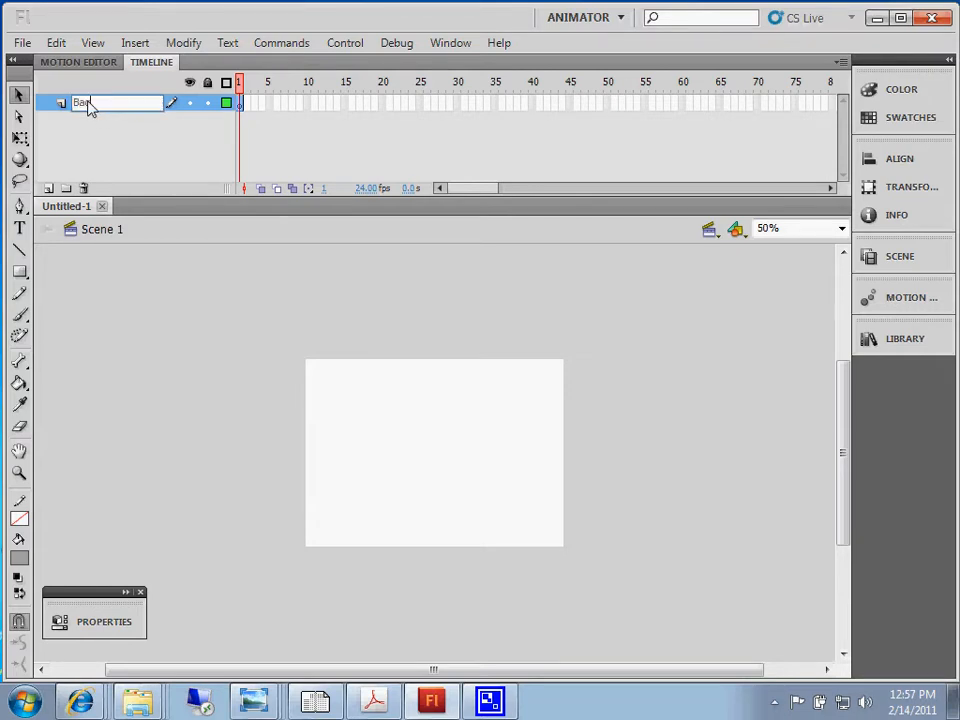
type("kground")
key("Return")
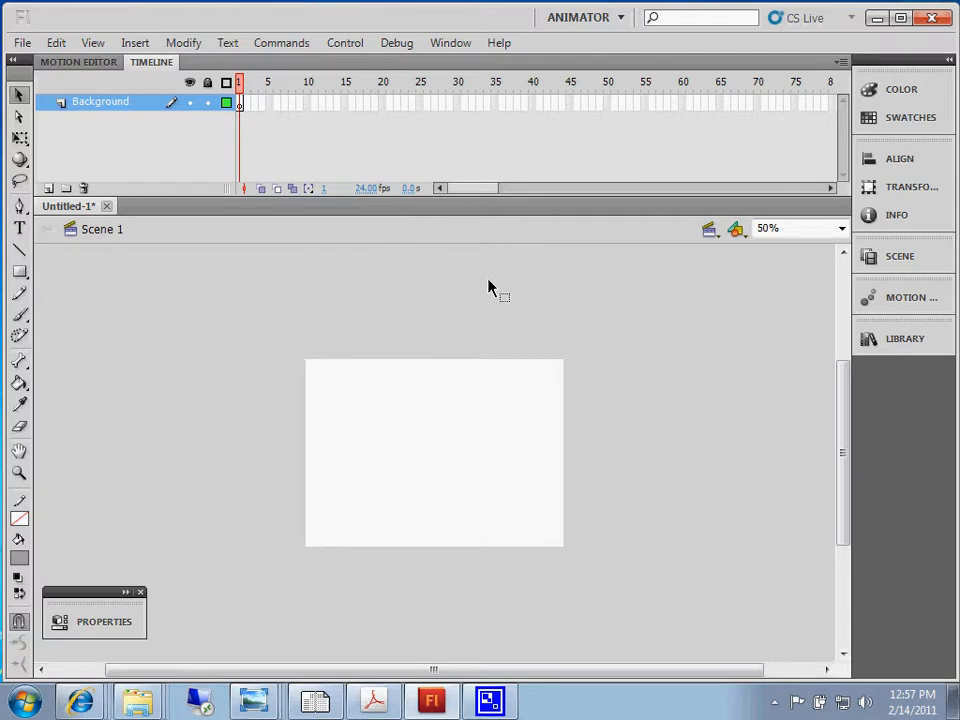
Step: Expand the floating Properties panel and place it over the lower part of the stage area
left_click_drag(68, 596, 133, 336)
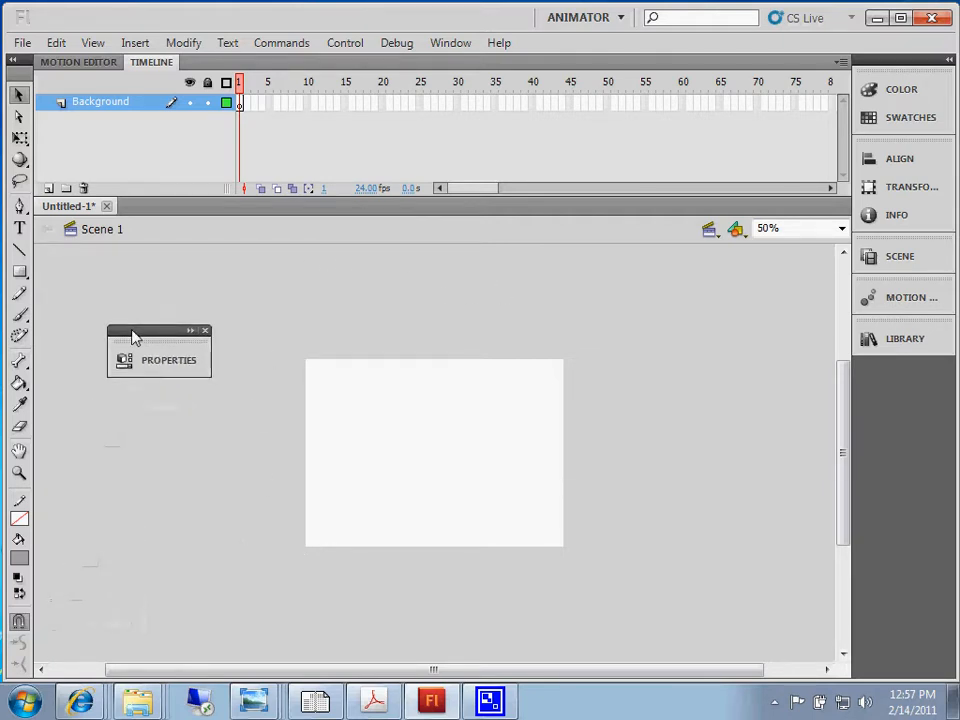
left_click(150, 366)
left_click_drag(375, 347, 212, 540)
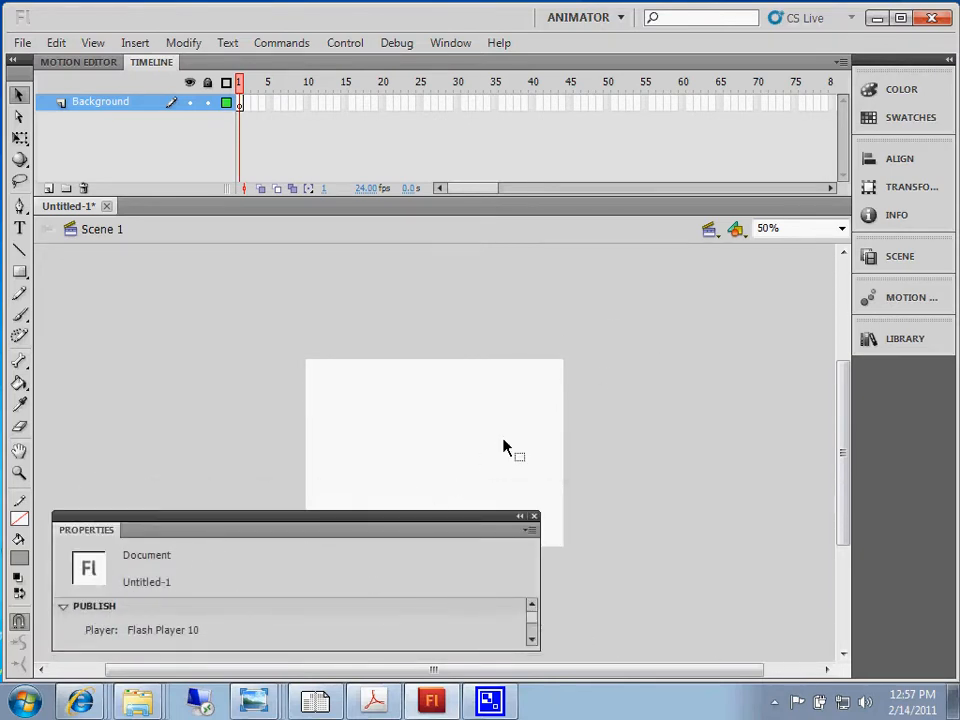
left_click_drag(326, 525, 387, 247)
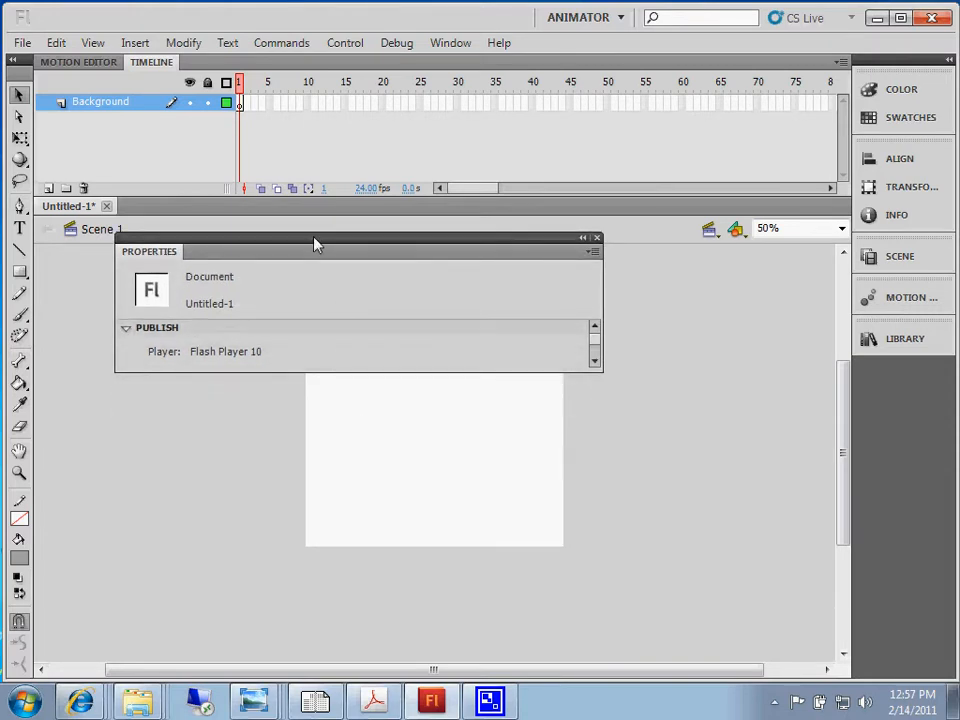
left_click_drag(315, 242, 238, 530)
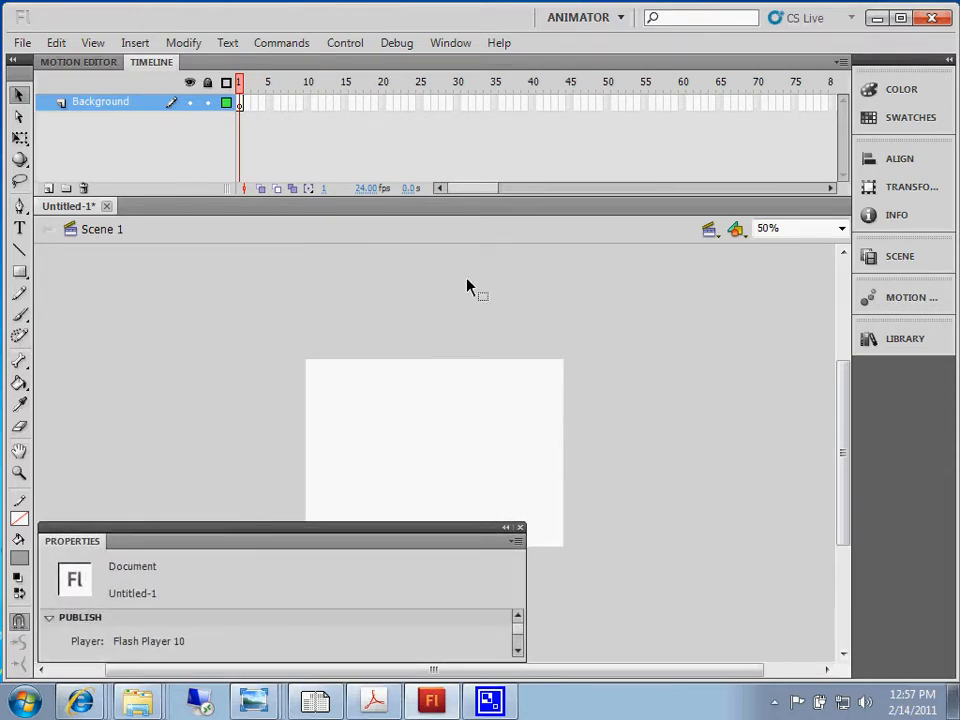
Step: Detach the Align panel from its group, float it beside the stage, and lower the Properties panel to uncover the stage
left_click(880, 158)
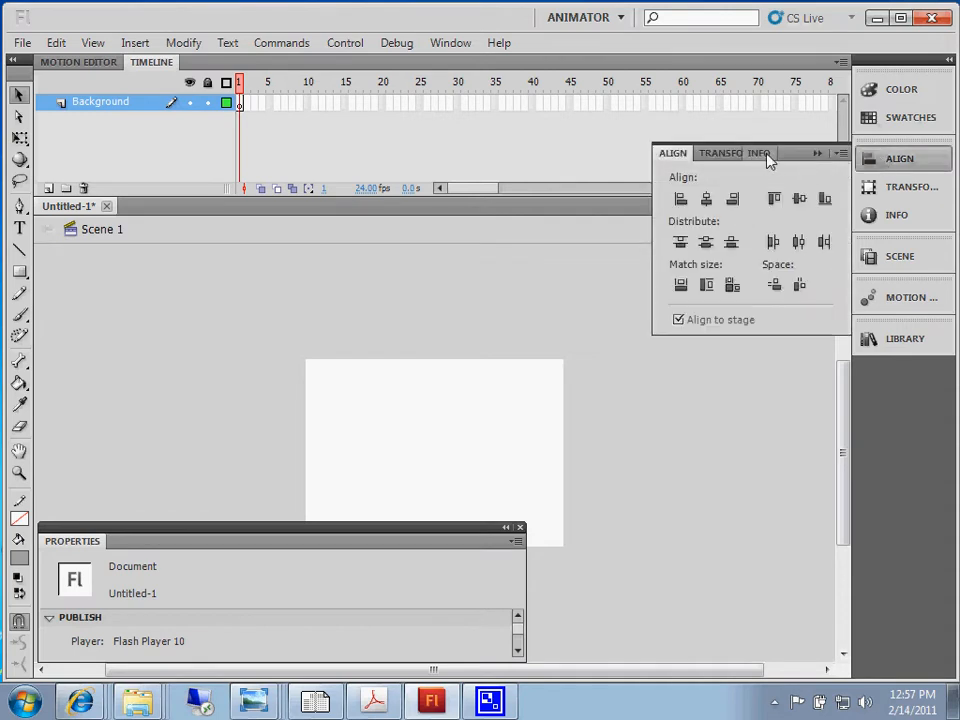
left_click_drag(665, 162, 549, 285)
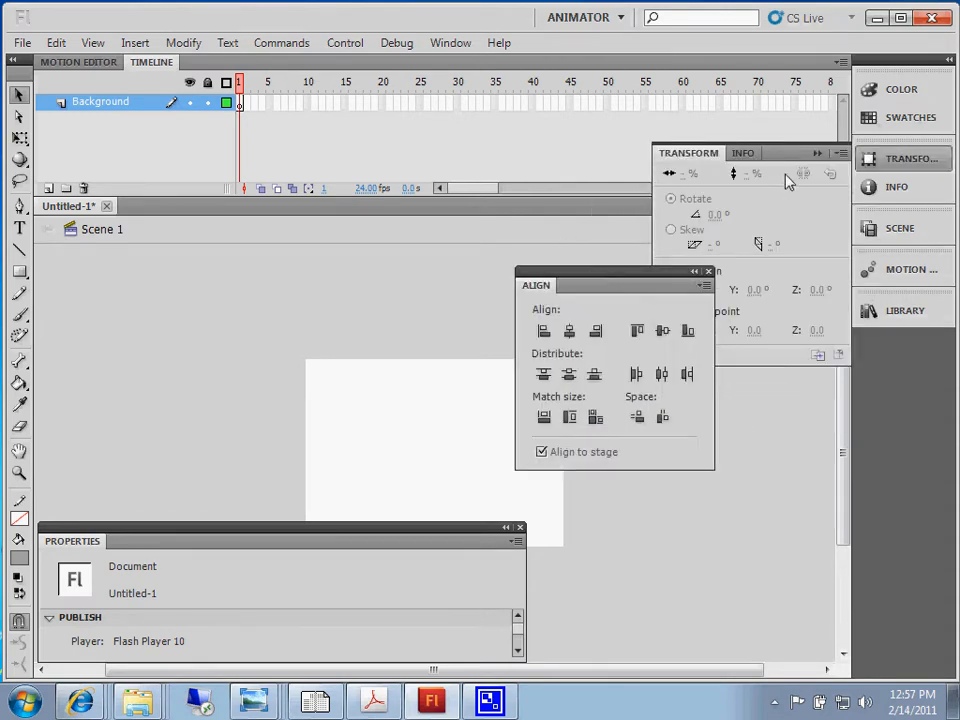
left_click(842, 154)
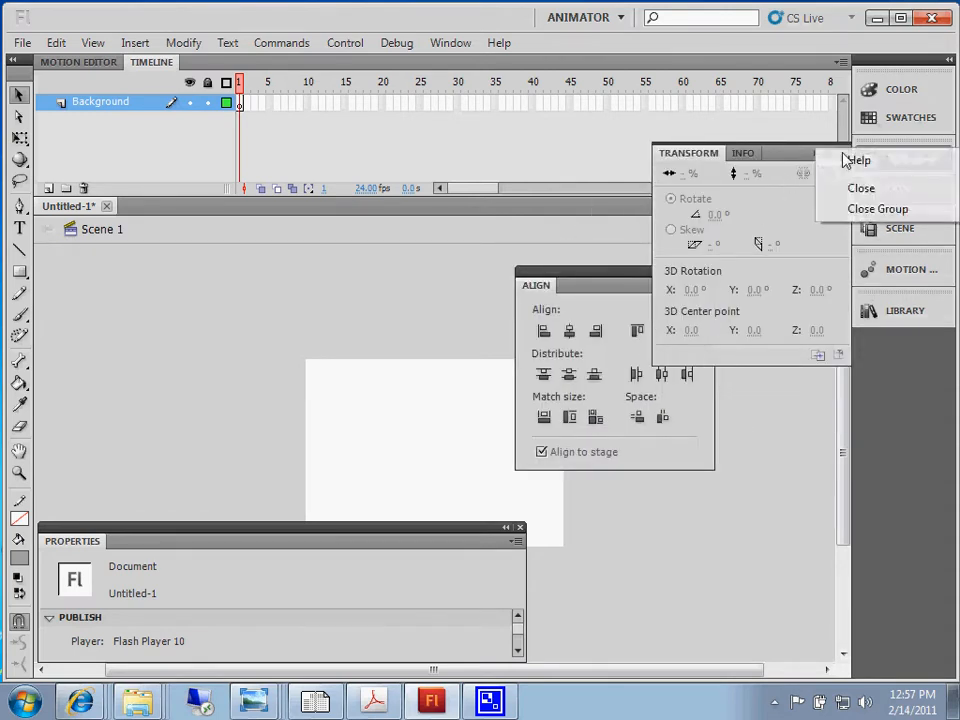
left_click(664, 155)
left_click_drag(594, 276, 686, 378)
left_click_drag(390, 531, 400, 575)
left_click_drag(279, 341, 298, 361)
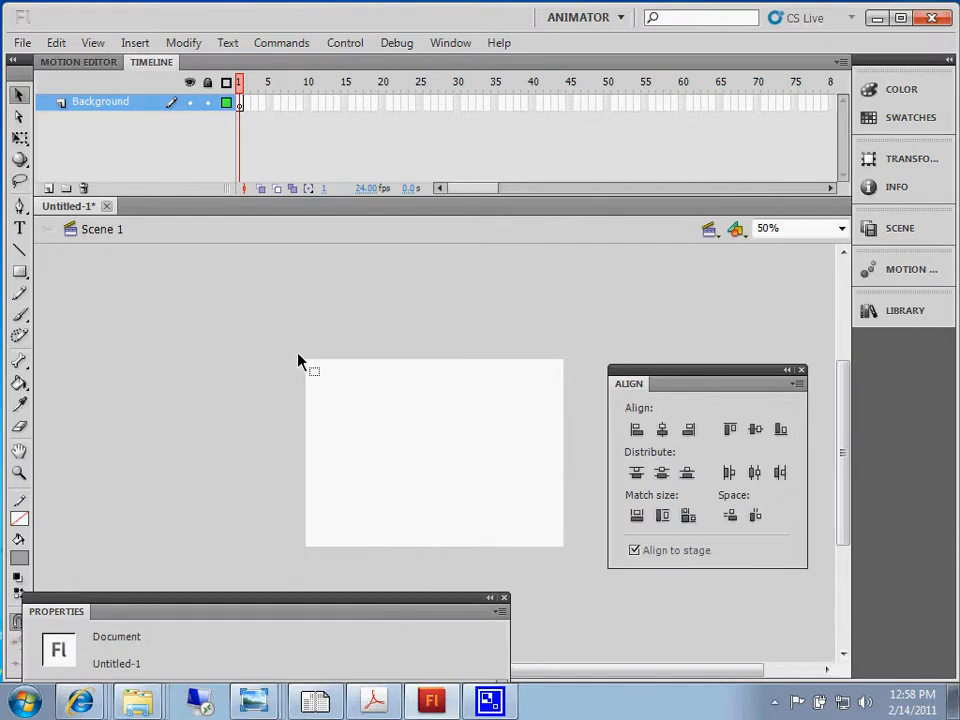
left_click_drag(437, 556, 309, 491)
left_click_drag(552, 531, 565, 369)
left_click_drag(536, 410, 367, 550)
Step: Rearrange the Properties and Align panels clear of the stage, and collapse the Align panel to its icon above the stage
left_click_drag(696, 371, 693, 539)
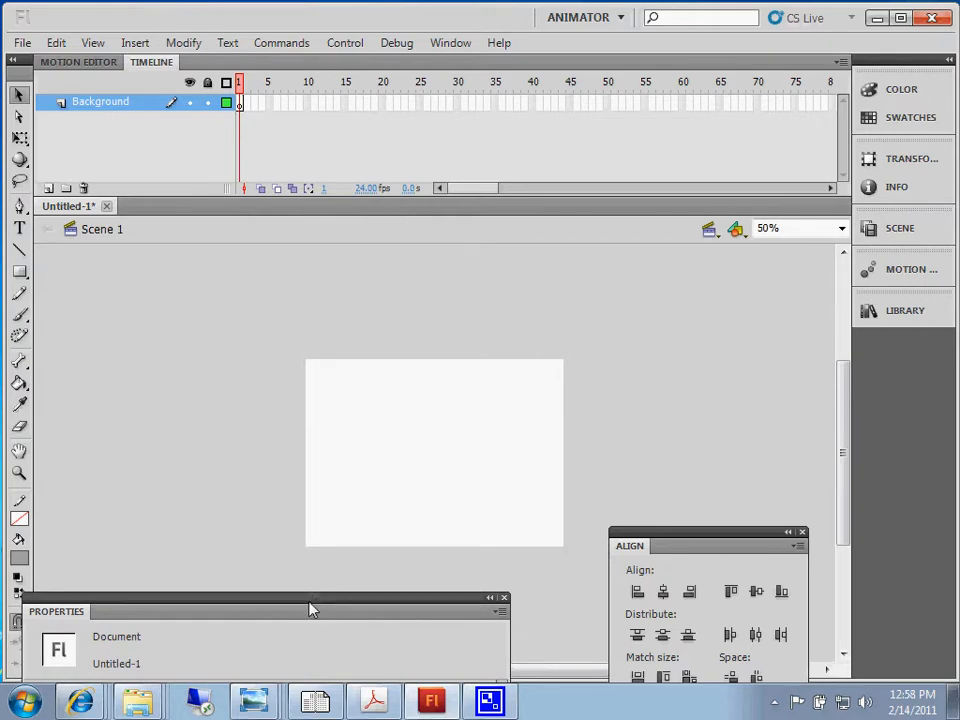
left_click_drag(310, 610, 331, 539)
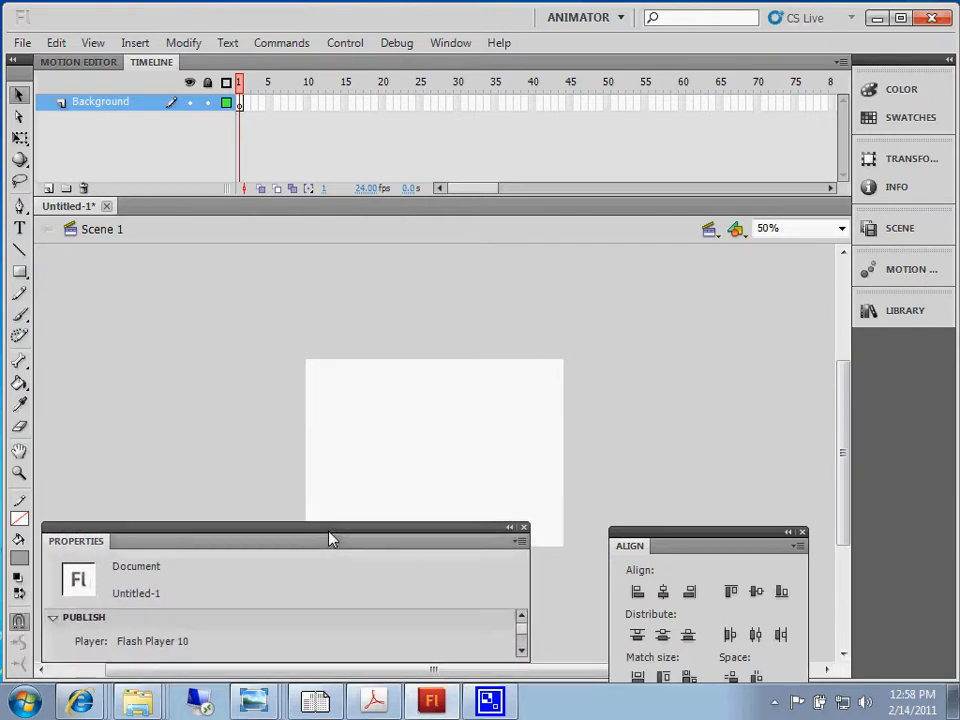
left_click_drag(708, 543, 742, 296)
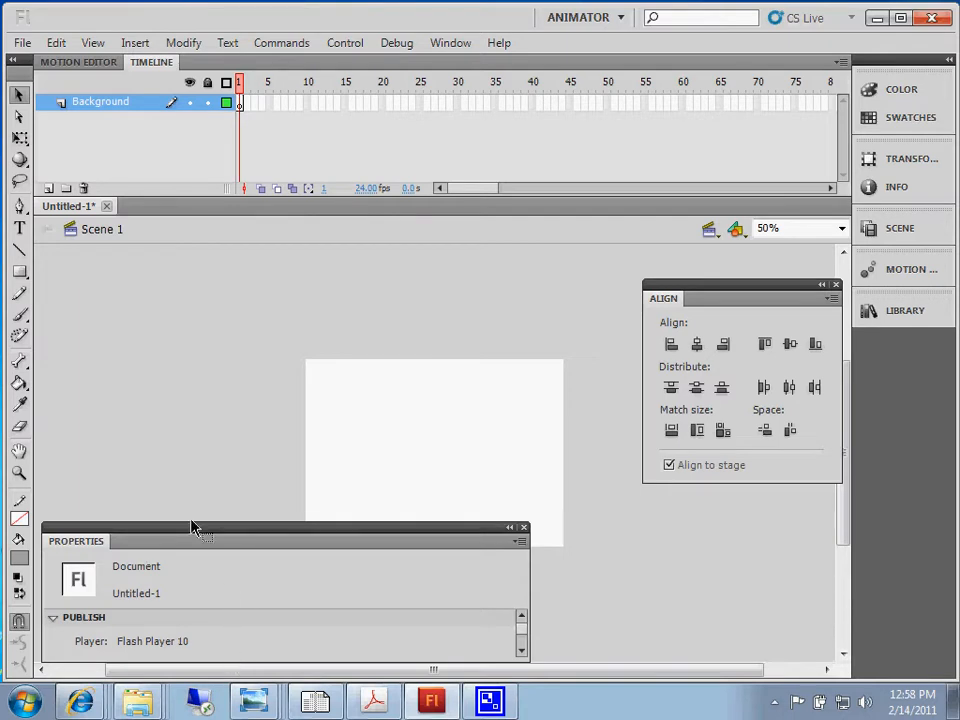
left_click_drag(193, 529, 225, 575)
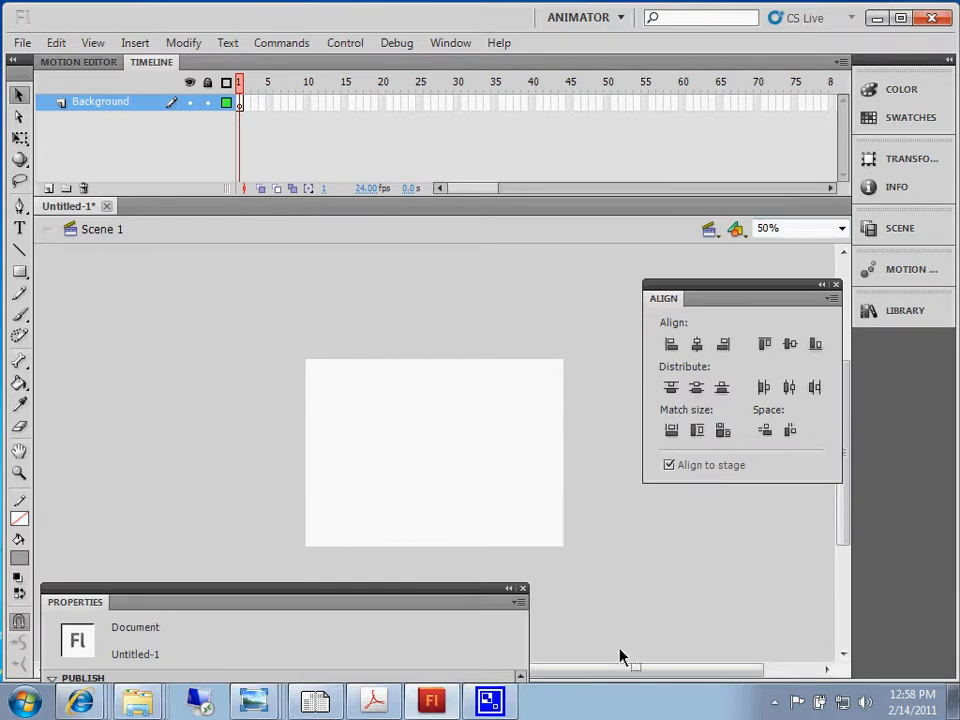
left_click_drag(606, 677, 705, 673)
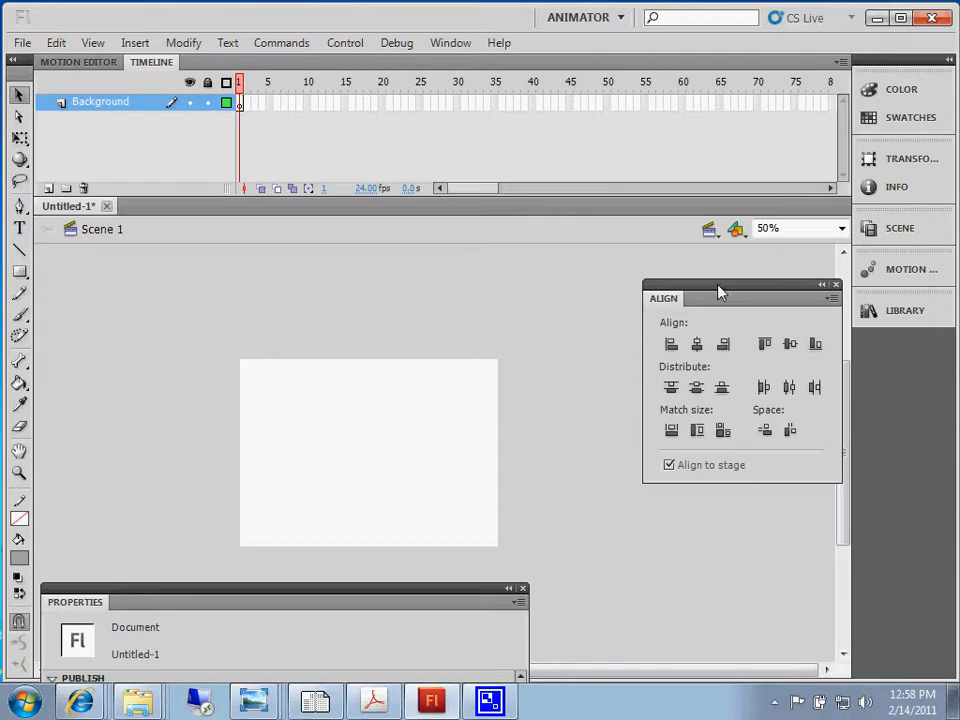
double_click(718, 291)
left_click_drag(718, 291, 615, 262)
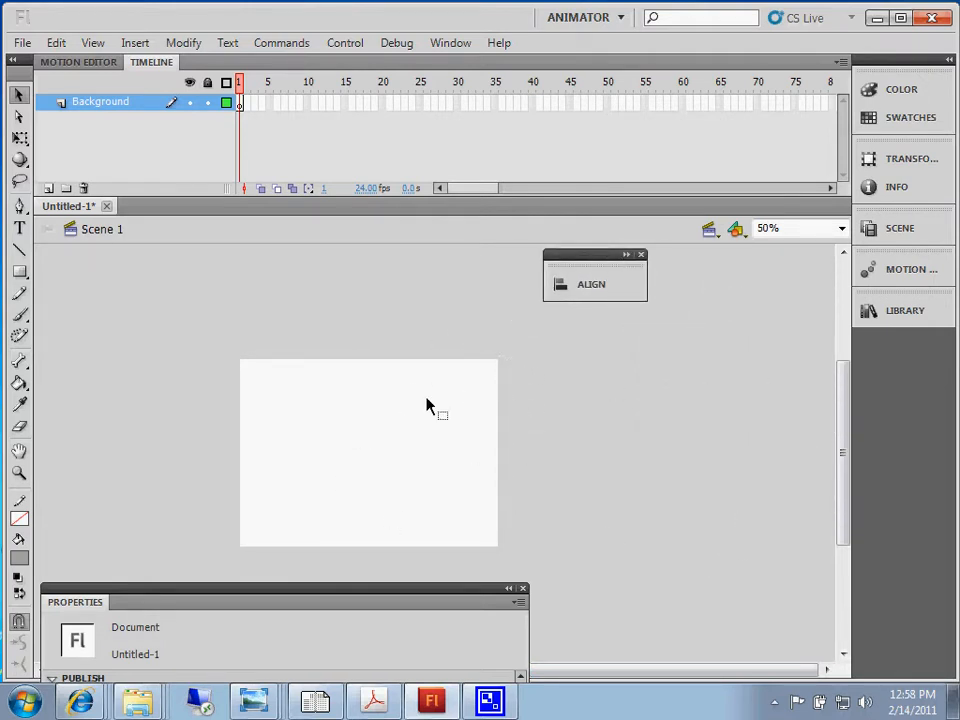
left_click(19, 274)
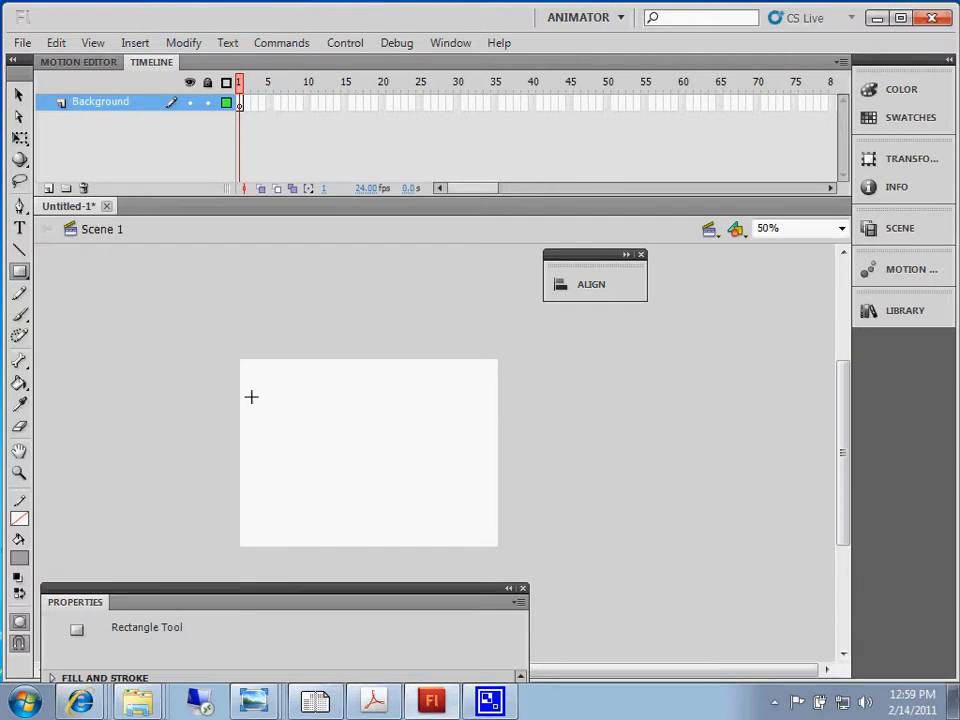
left_click(19, 94)
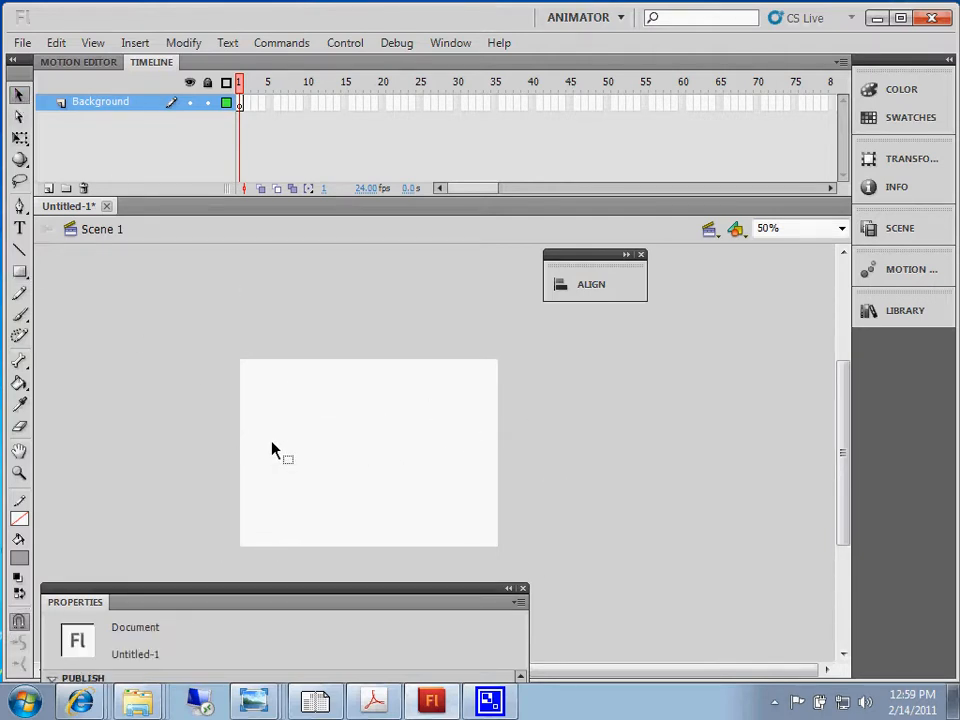
Step: Set the document's background color to dark maroon (#660033) in the document settings
right_click(350, 425)
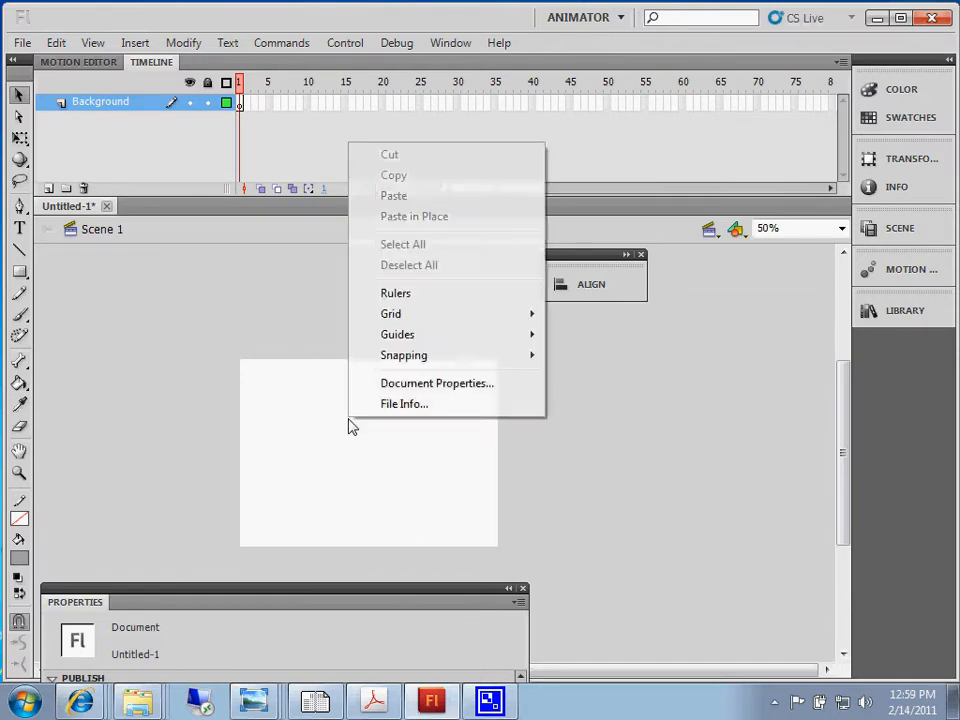
left_click(393, 390)
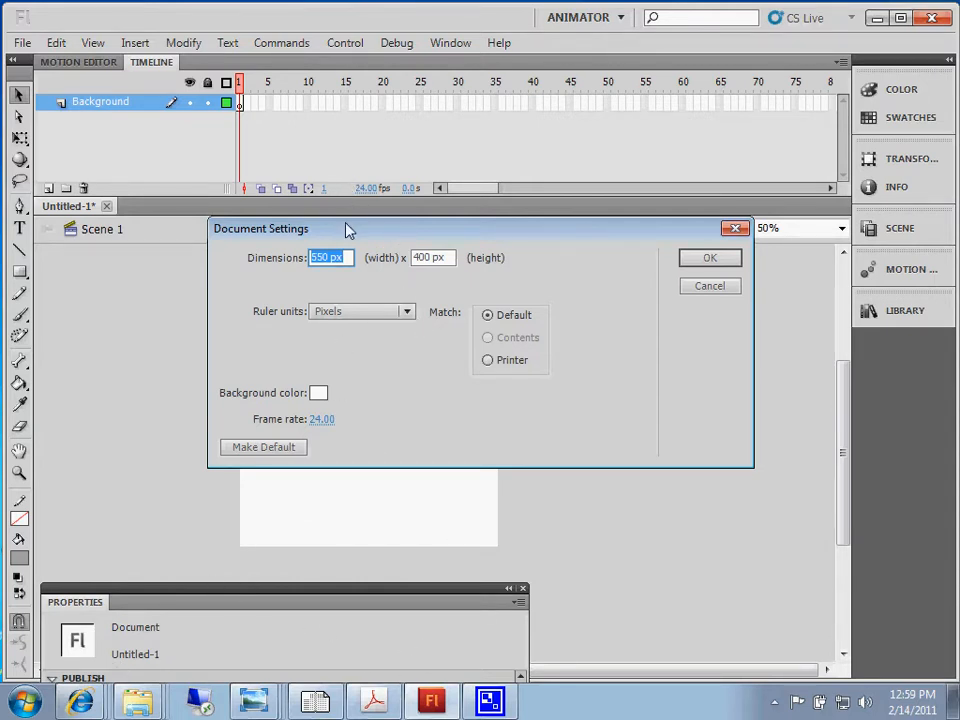
left_click_drag(347, 227, 426, 298)
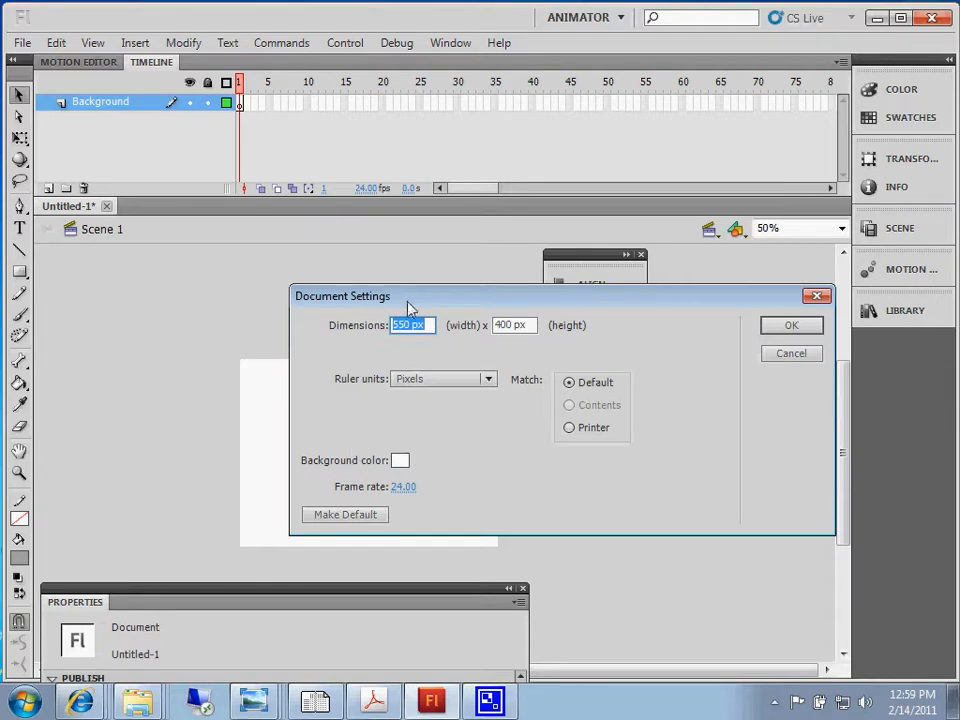
left_click_drag(411, 300, 424, 227)
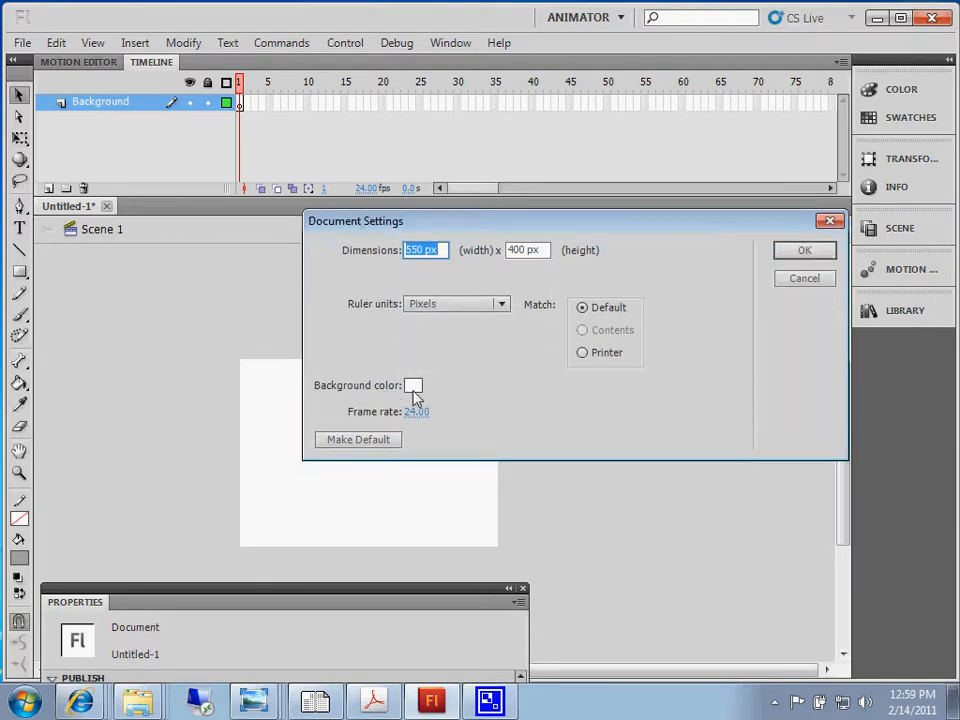
left_click(414, 390)
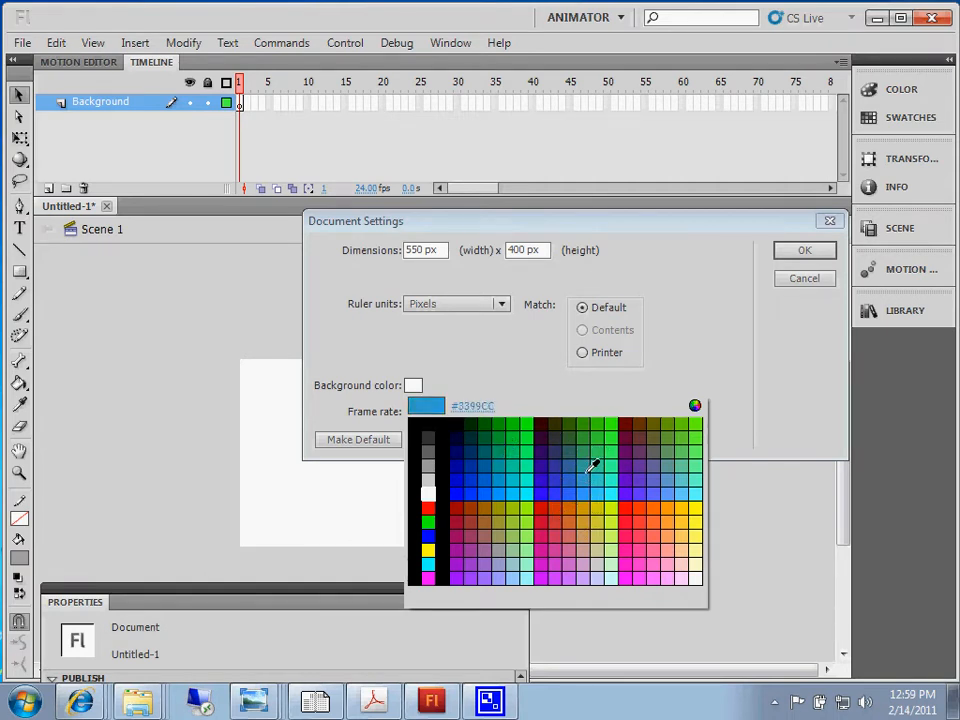
left_click(636, 436)
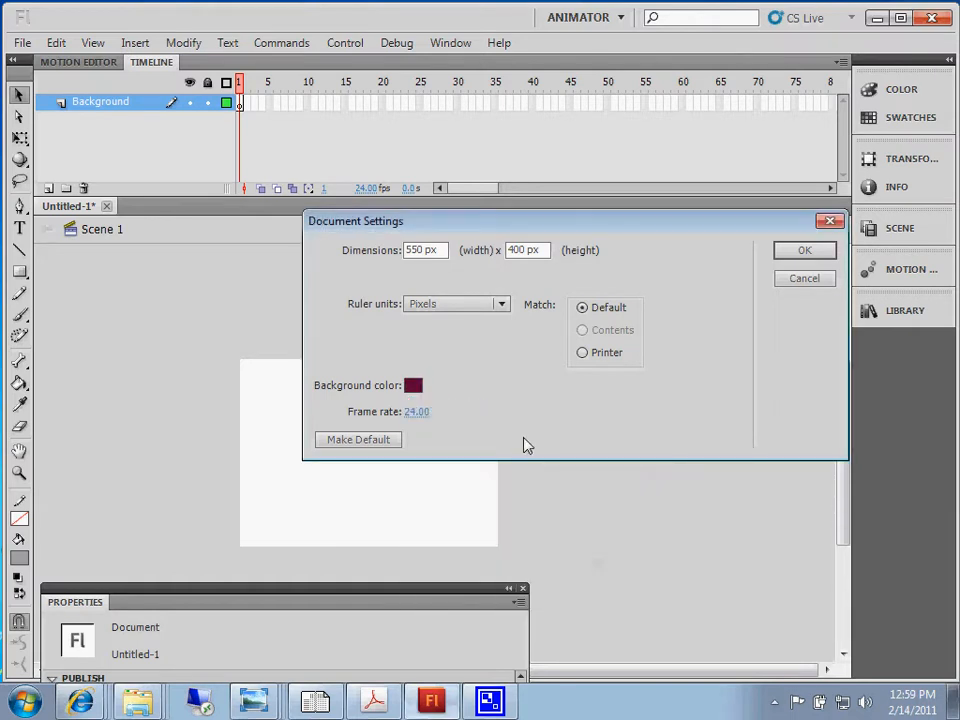
left_click(792, 256)
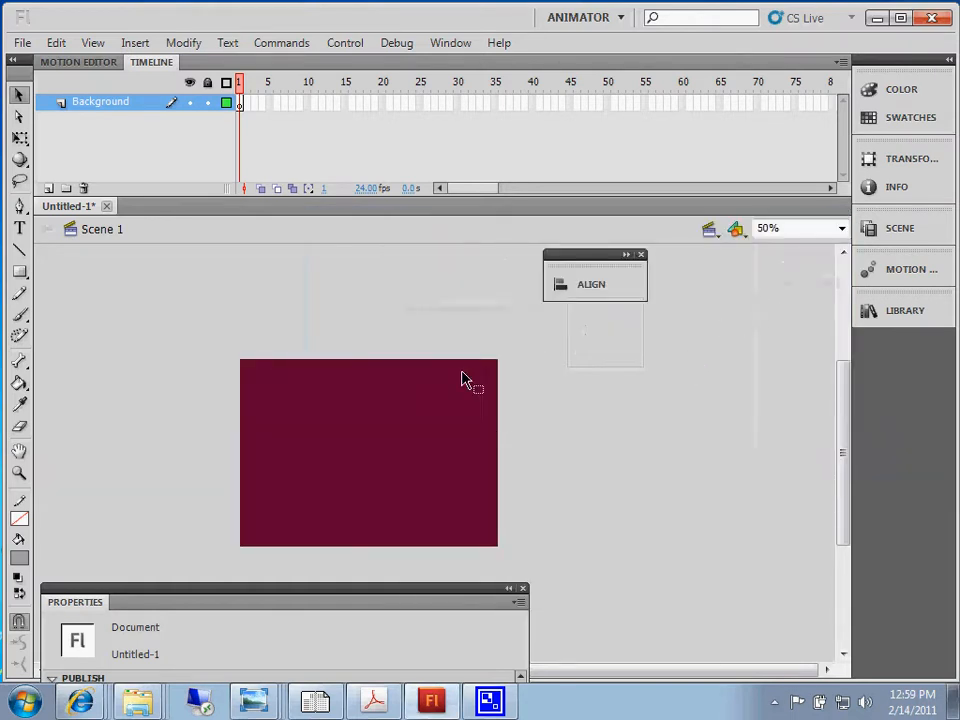
Step: Change the document's background color to dark green in the document settings
right_click(395, 424)
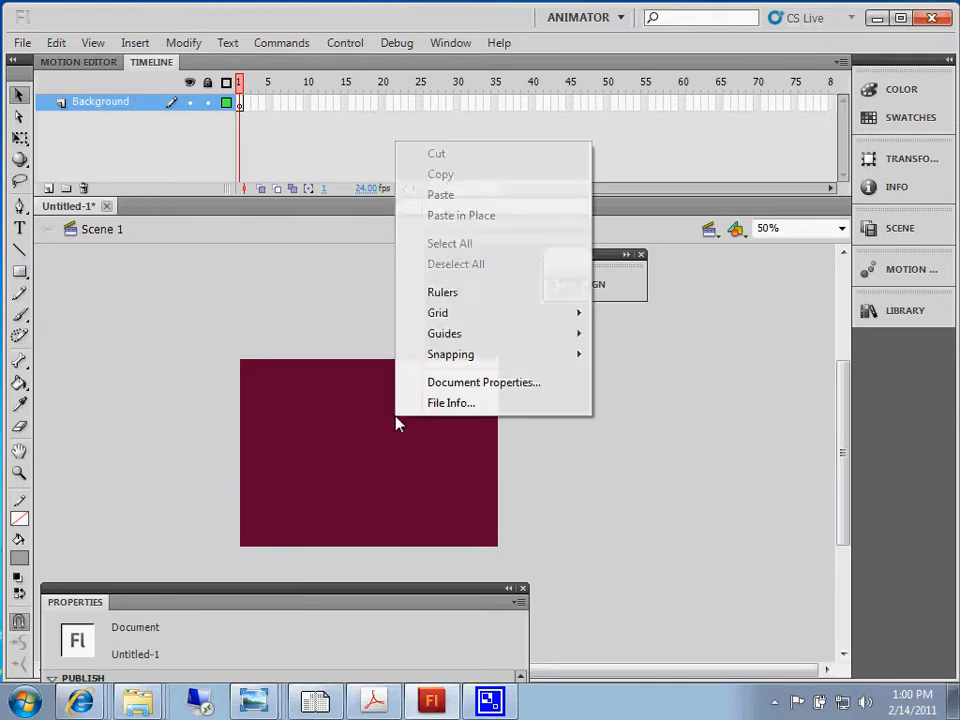
mouse_move(460, 325)
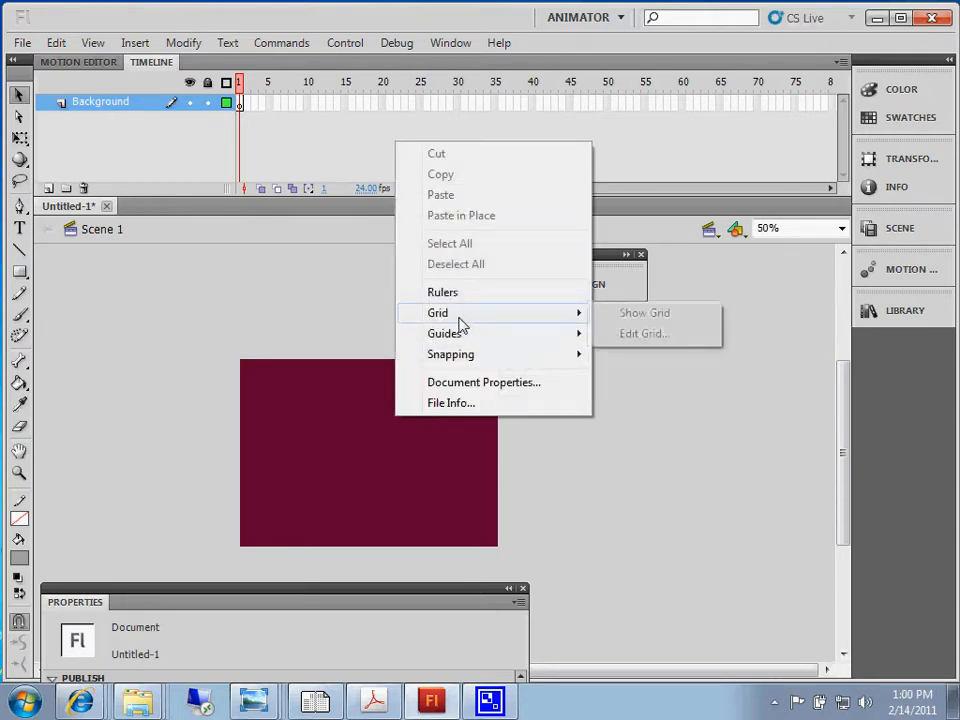
left_click(456, 383)
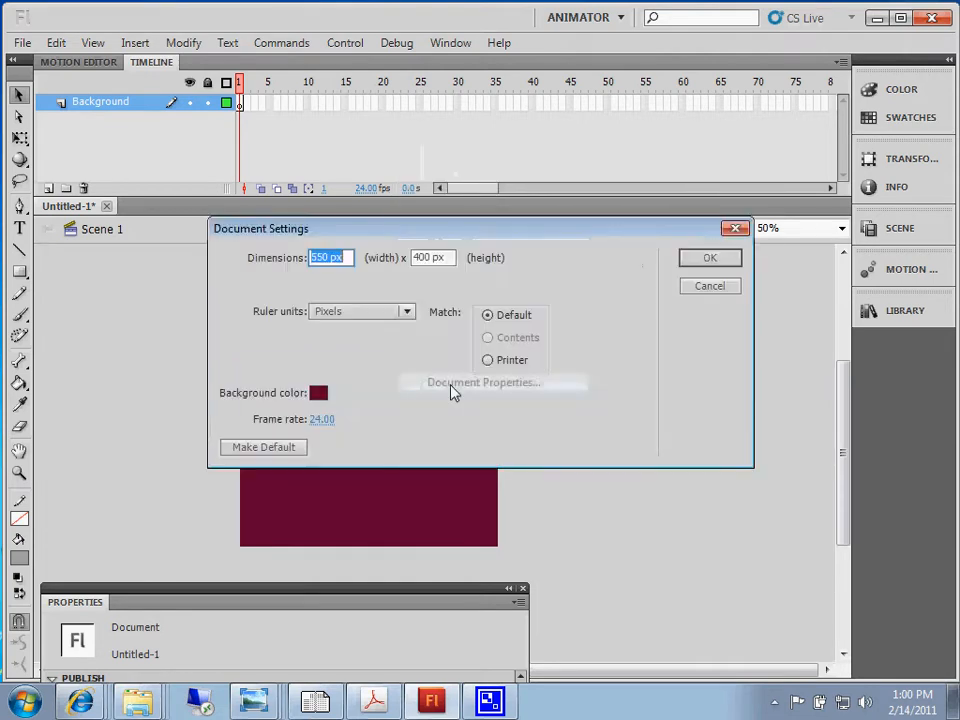
left_click(320, 396)
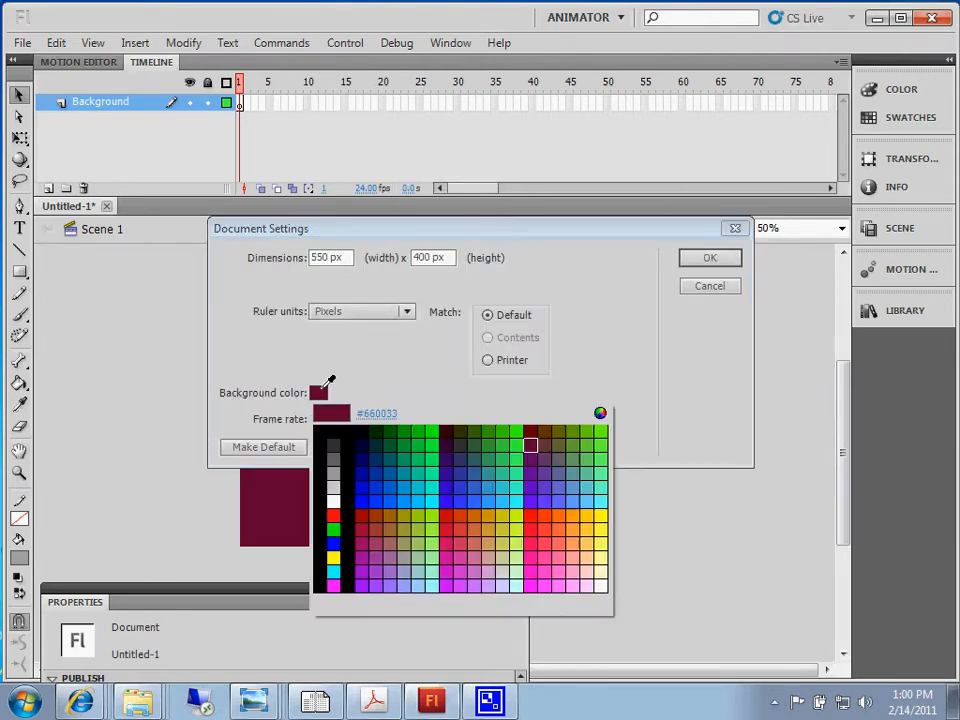
left_click(491, 427)
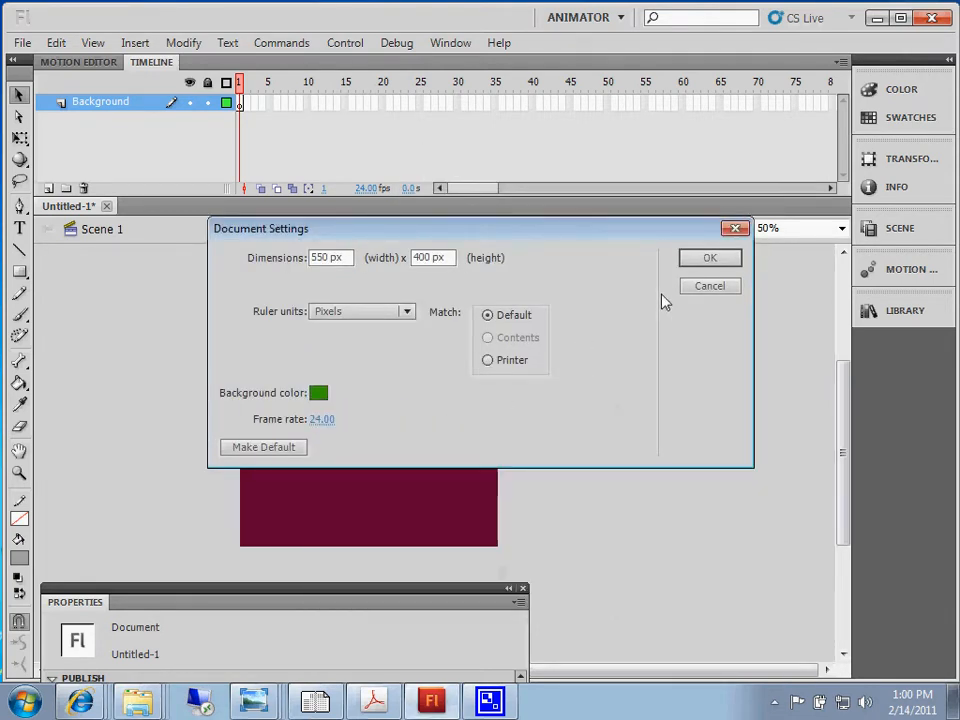
left_click(709, 257)
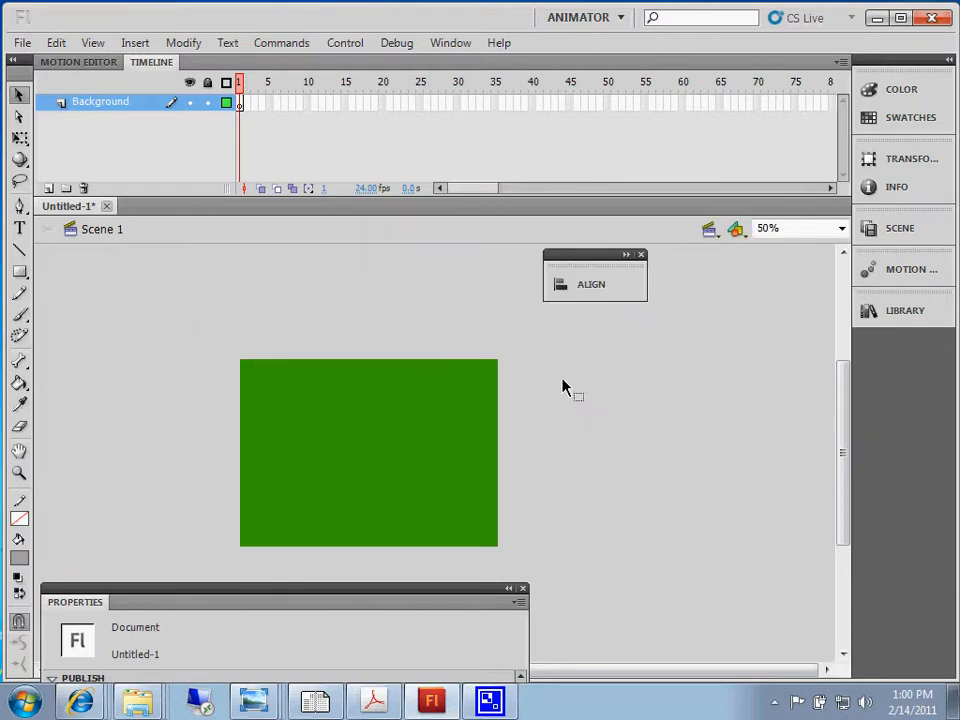
Step: Set the document's frame rate to 12 fps in the document settings
right_click(355, 400)
left_click(424, 642)
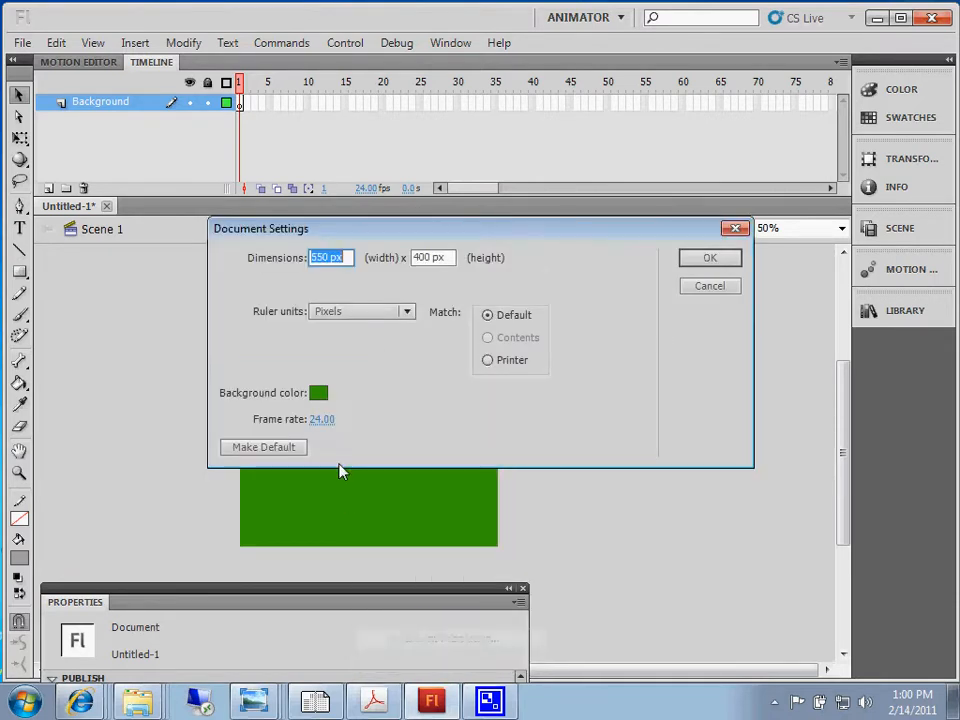
left_click(320, 419)
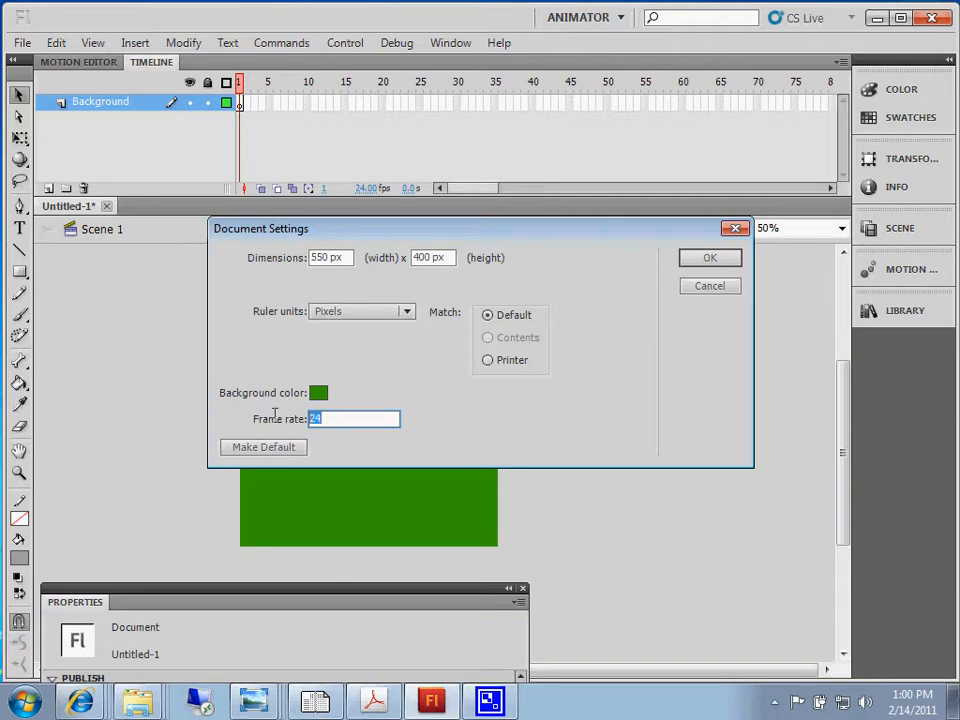
type("12")
left_click(710, 260)
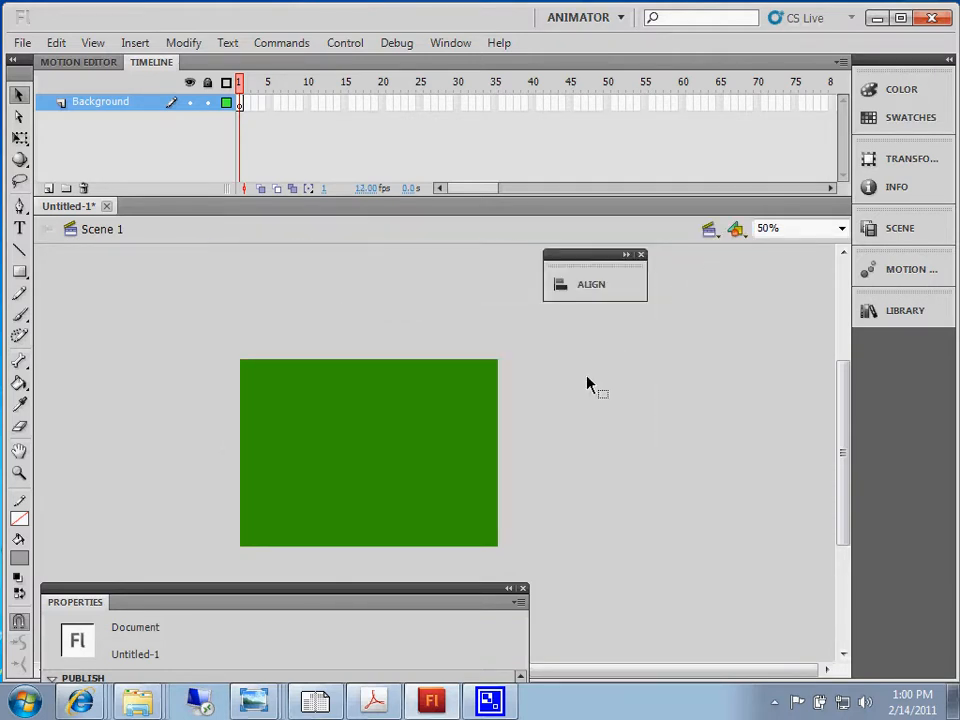
Step: Set the document's background color to white in the document settings
right_click(327, 397)
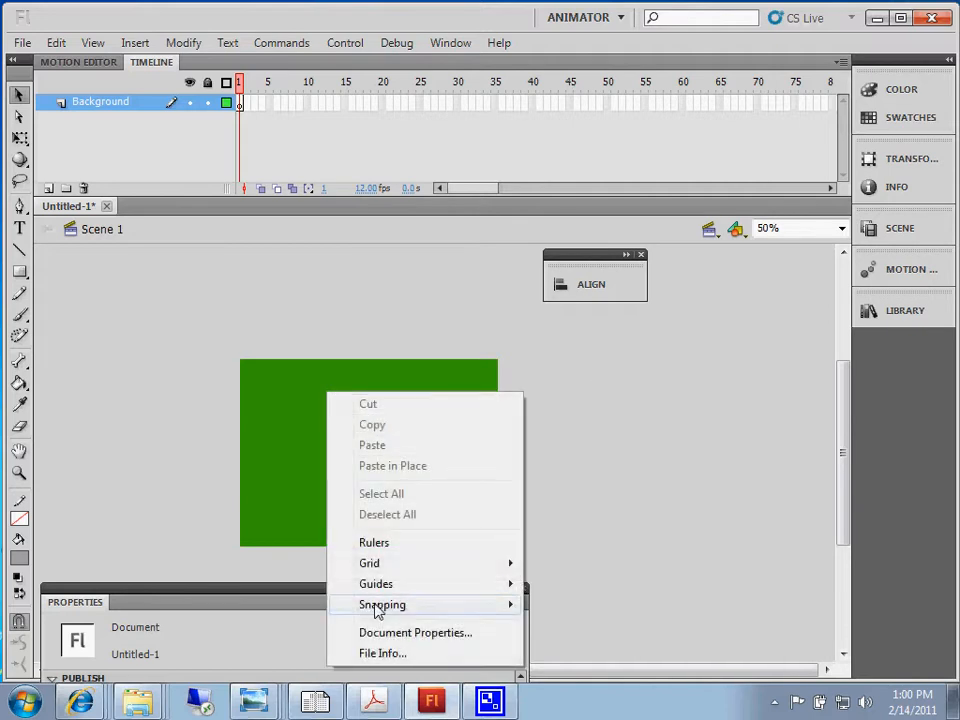
left_click(377, 632)
left_click(318, 393)
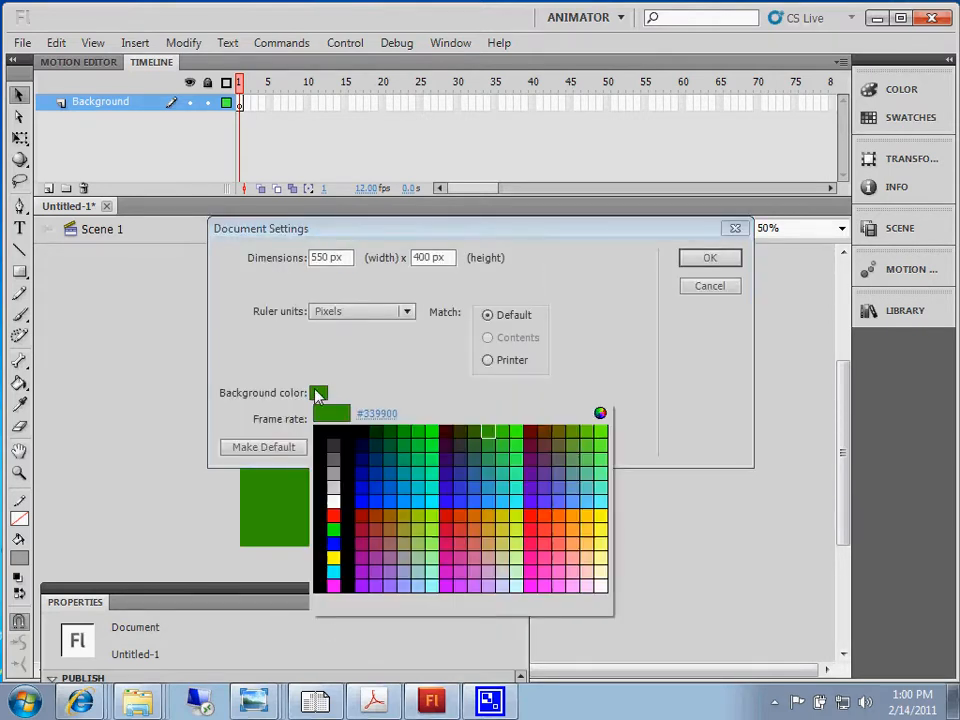
left_click(335, 502)
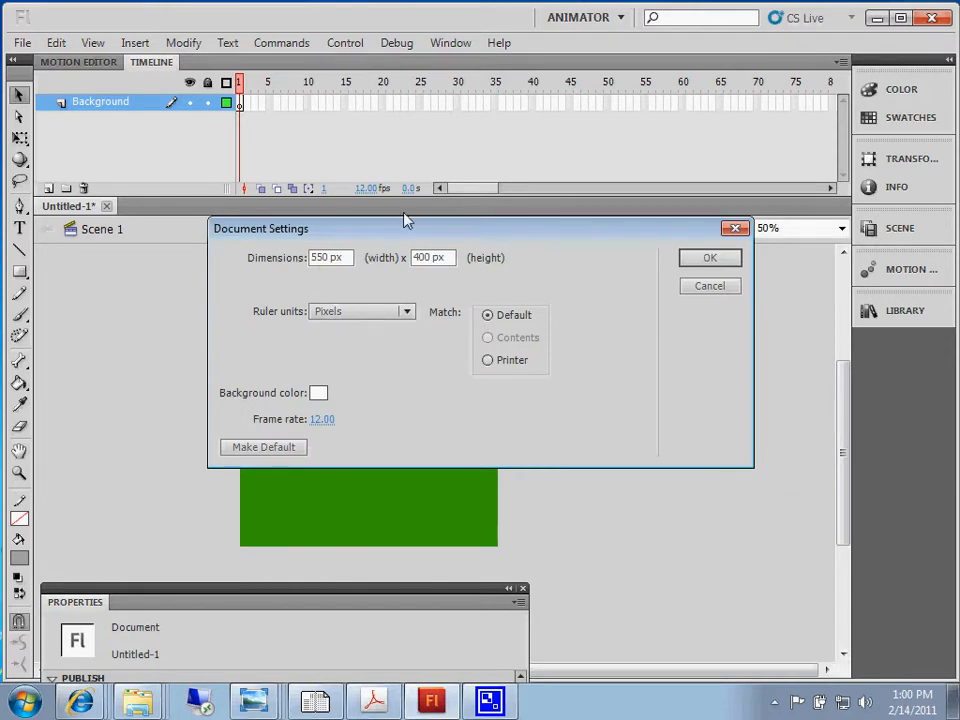
left_click_drag(408, 234, 437, 289)
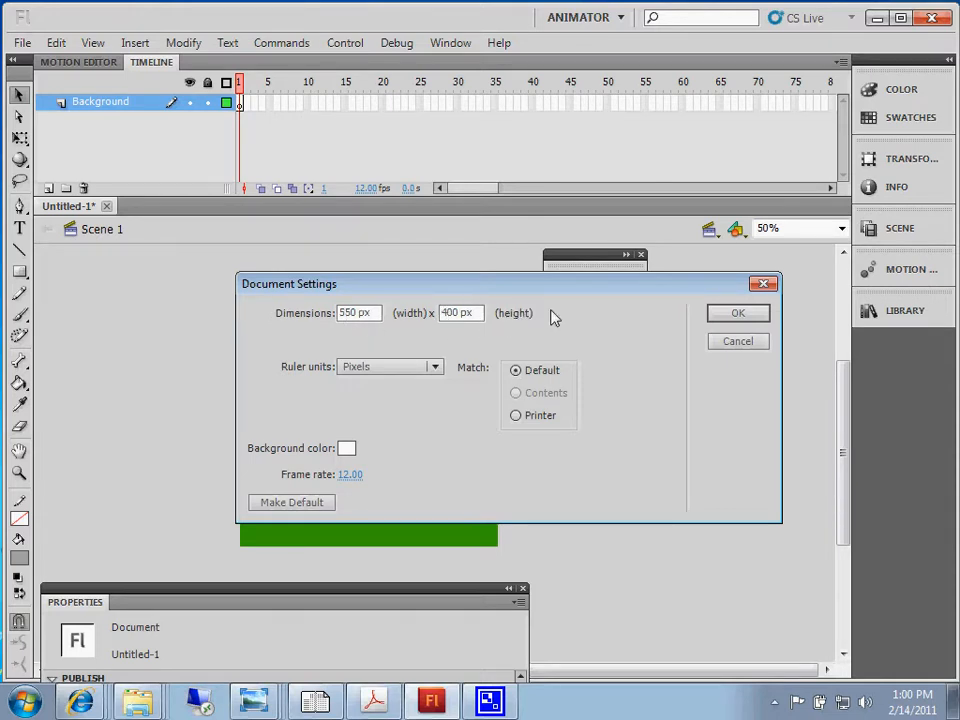
left_click(738, 315)
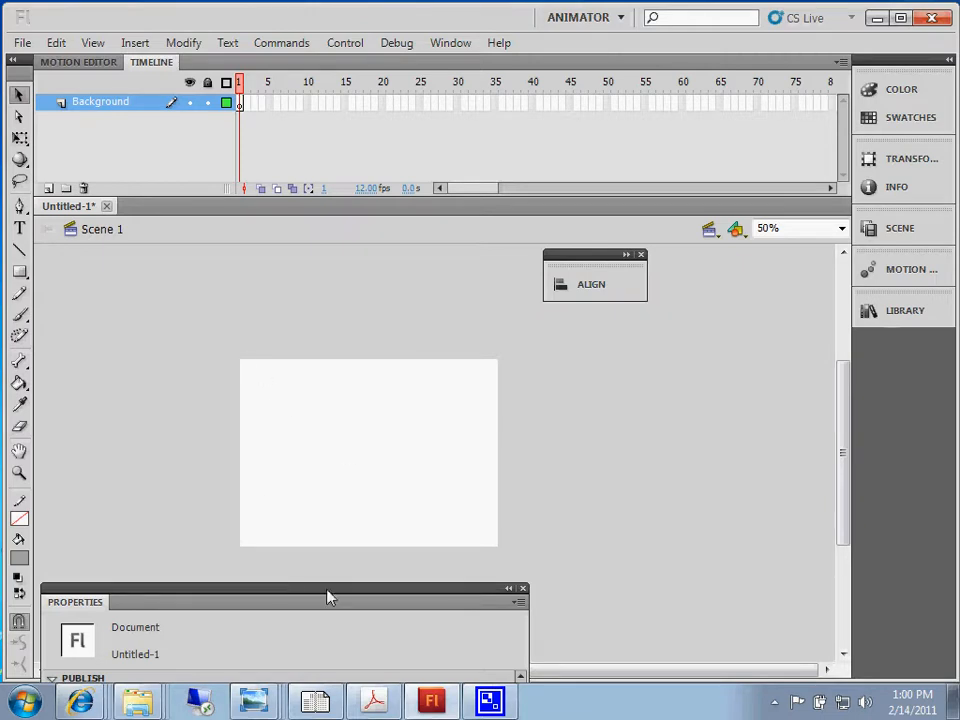
Step: Draw a bright cyan rectangle without a stroke, about 516 by 328 px, over most of the stage from its upper-left corner
left_click(19, 271)
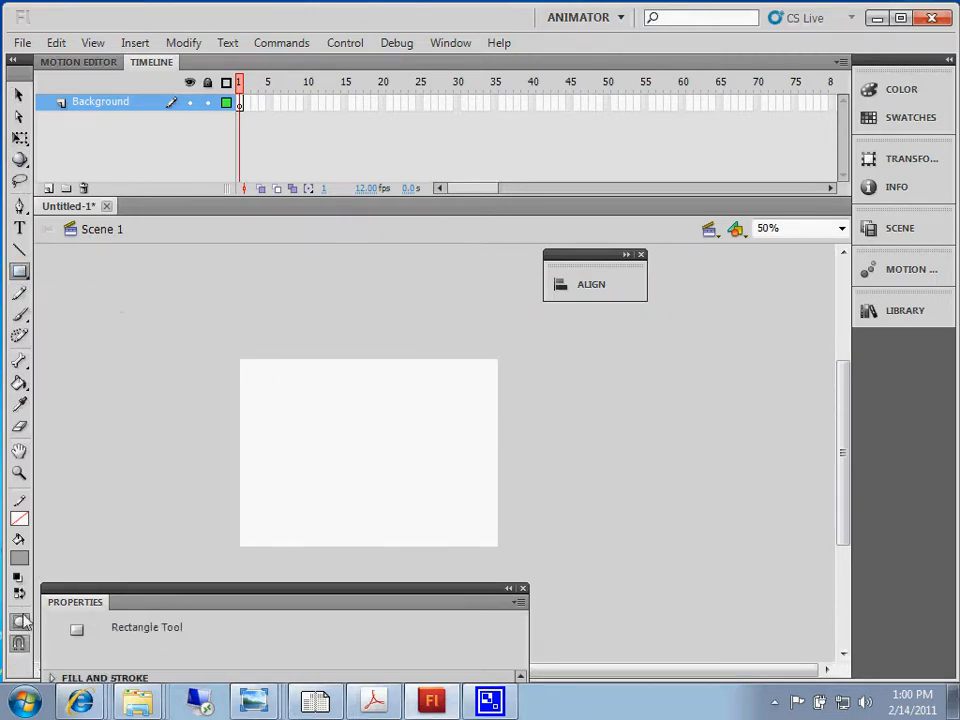
left_click(19, 562)
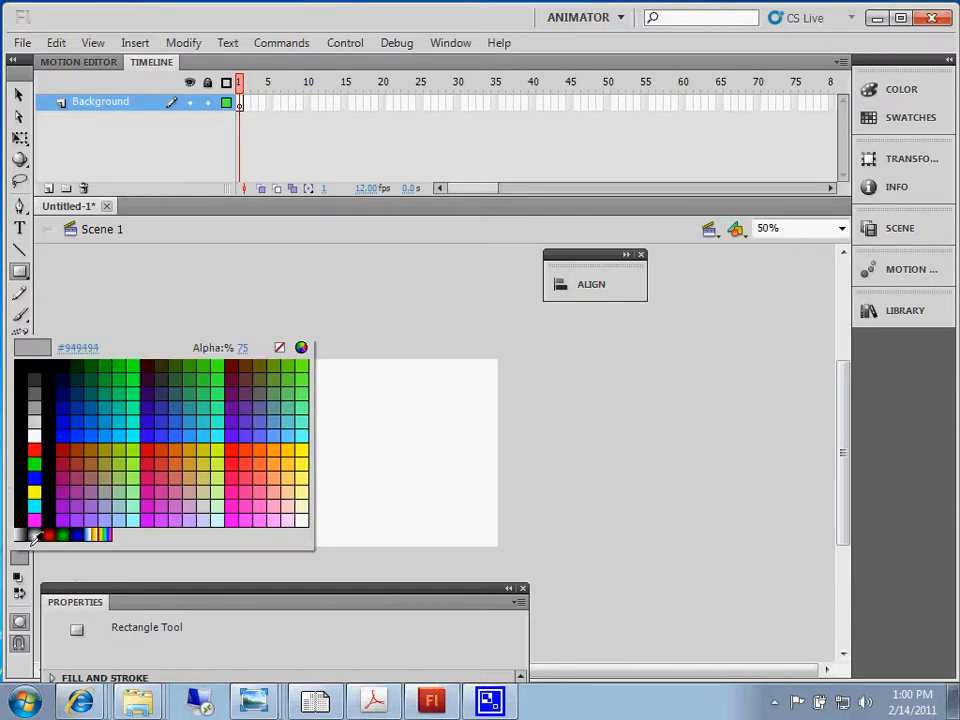
left_click(218, 436)
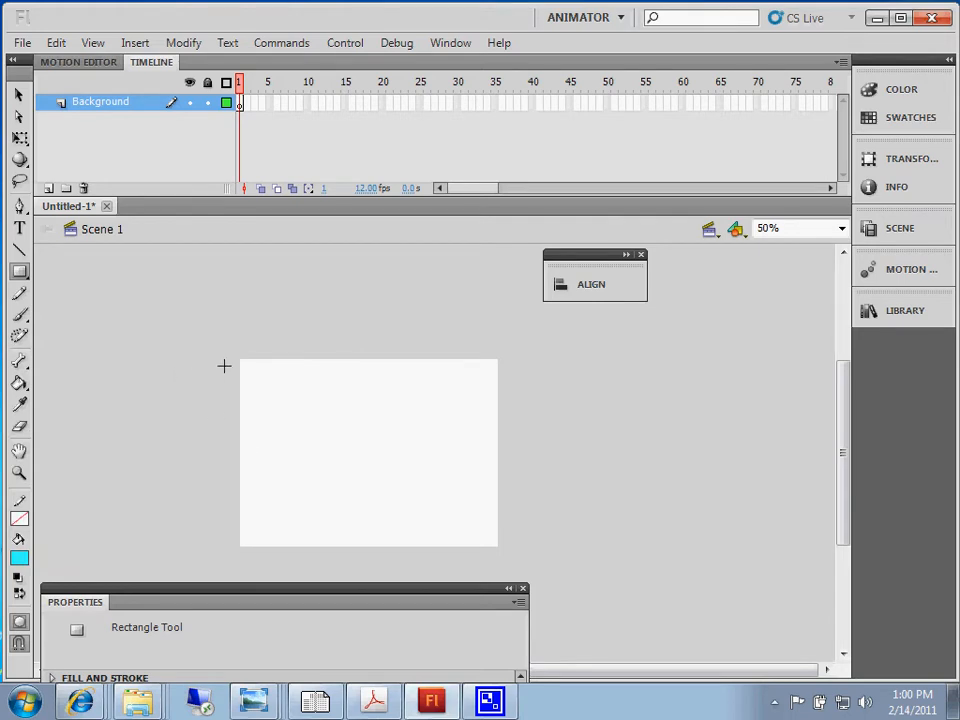
mouse_move(237, 363)
left_mouse_down()
mouse_move(306, 429)
mouse_move(491, 529)
mouse_move(503, 549)
mouse_move(479, 513)
left_mouse_up()
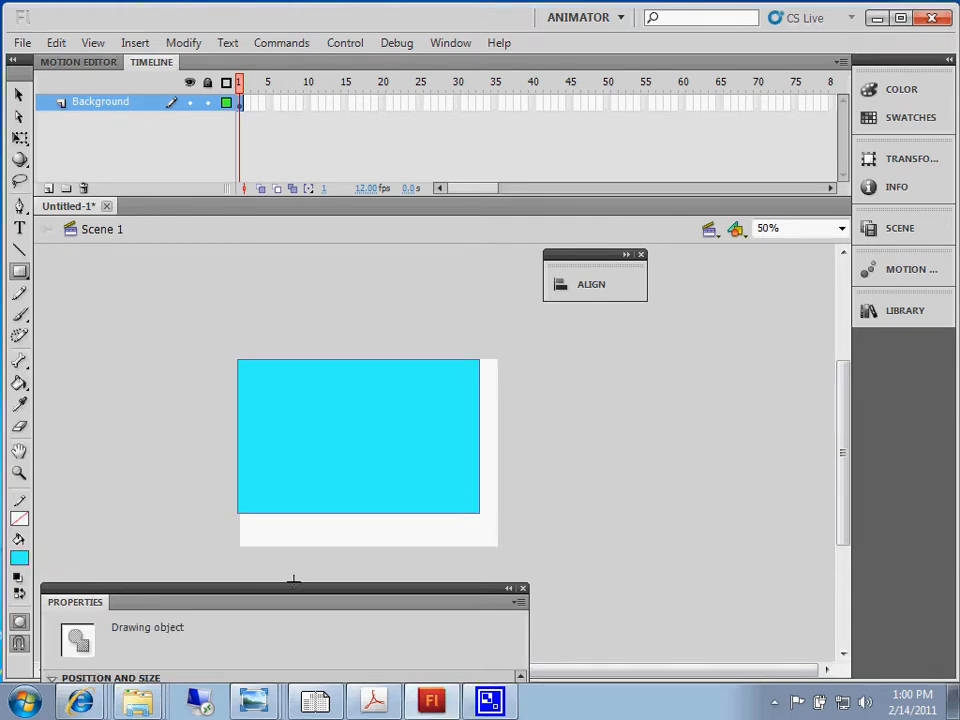
Step: Move and enlarge the Properties panel, and set the cyan rectangle's size to 550 px wide by 400 px high
left_click_drag(285, 600, 578, 351)
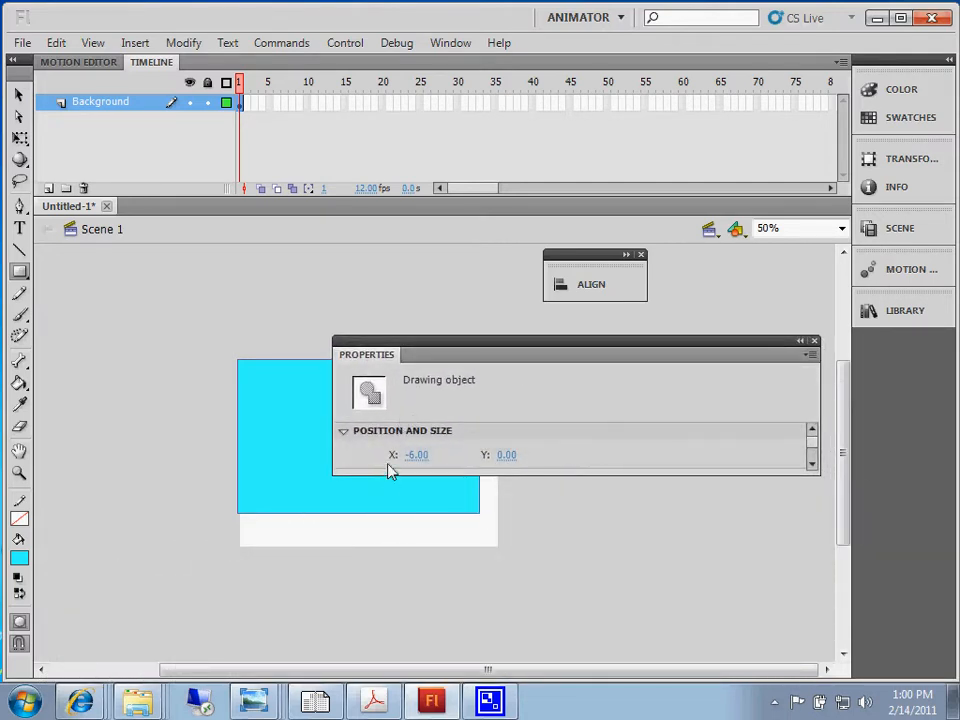
left_click(812, 464)
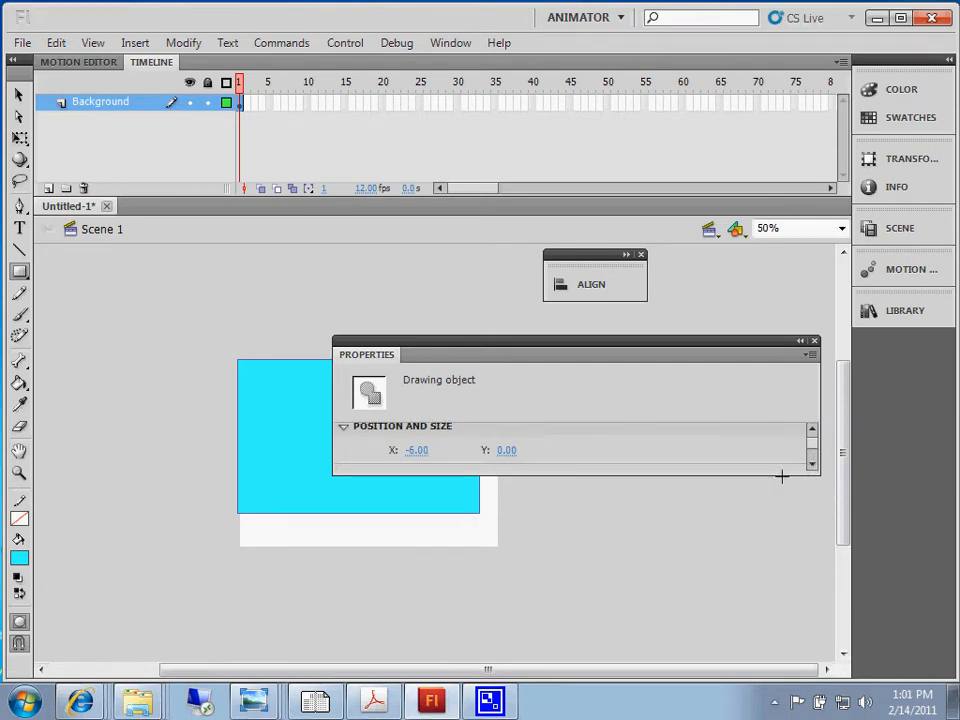
left_click_drag(781, 474, 778, 590)
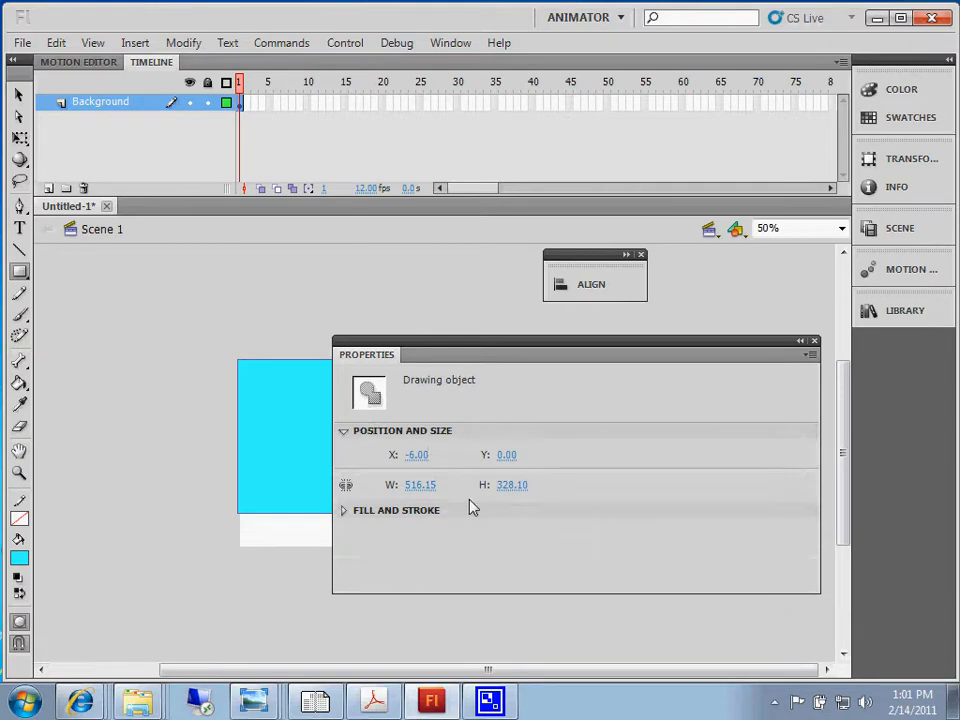
mouse_move(412, 490)
left_mouse_down()
mouse_move(480, 484)
mouse_move(428, 490)
left_mouse_up()
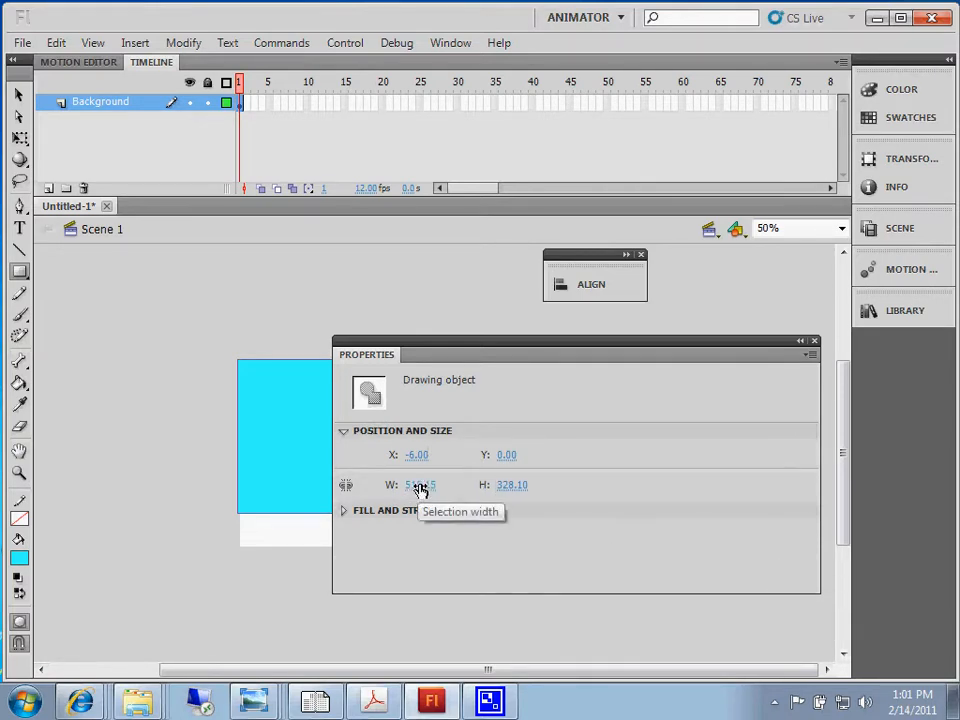
left_click(423, 486)
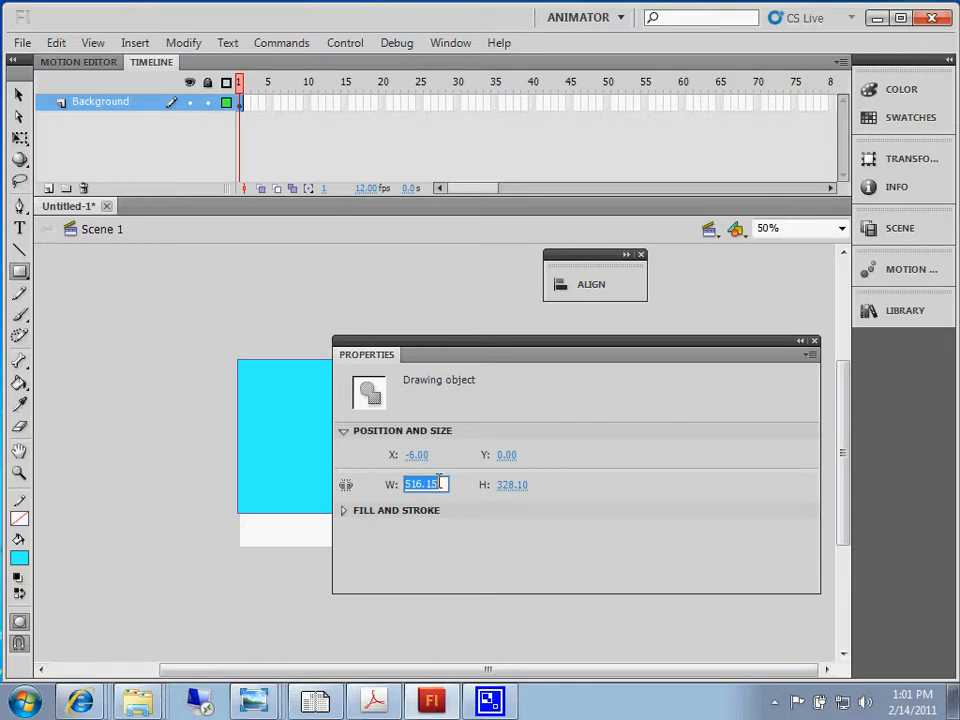
type("550")
left_click(511, 484)
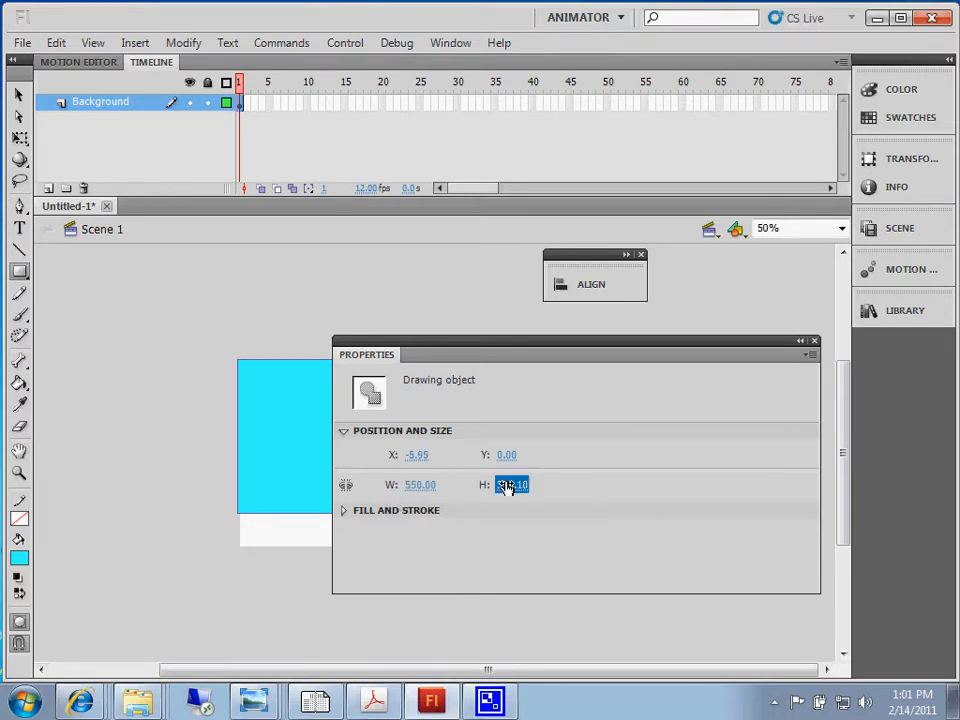
type("400")
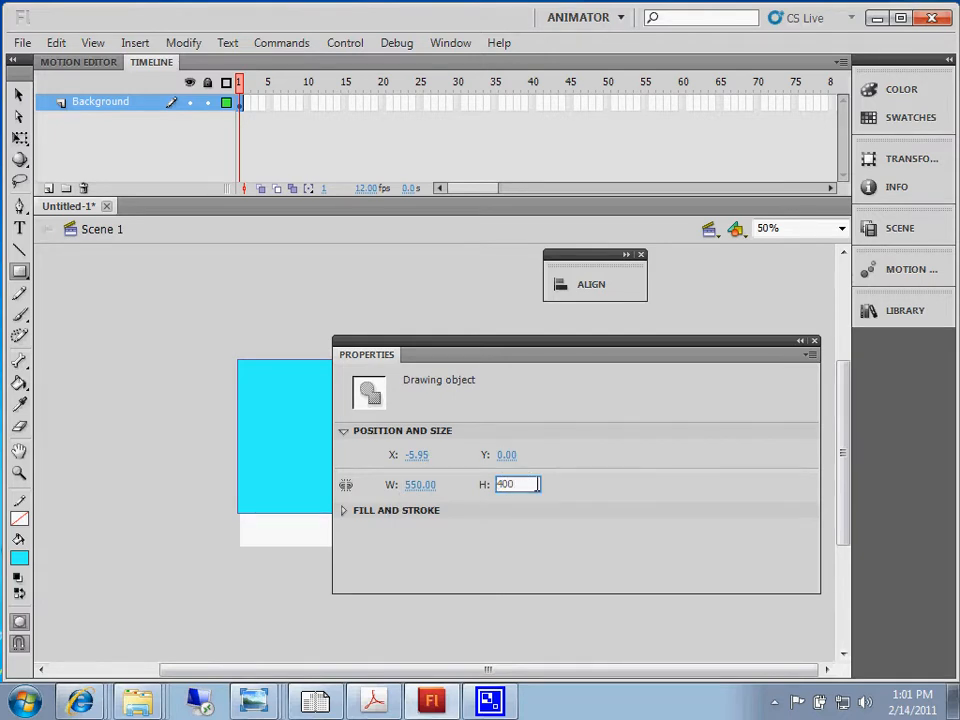
key("Return")
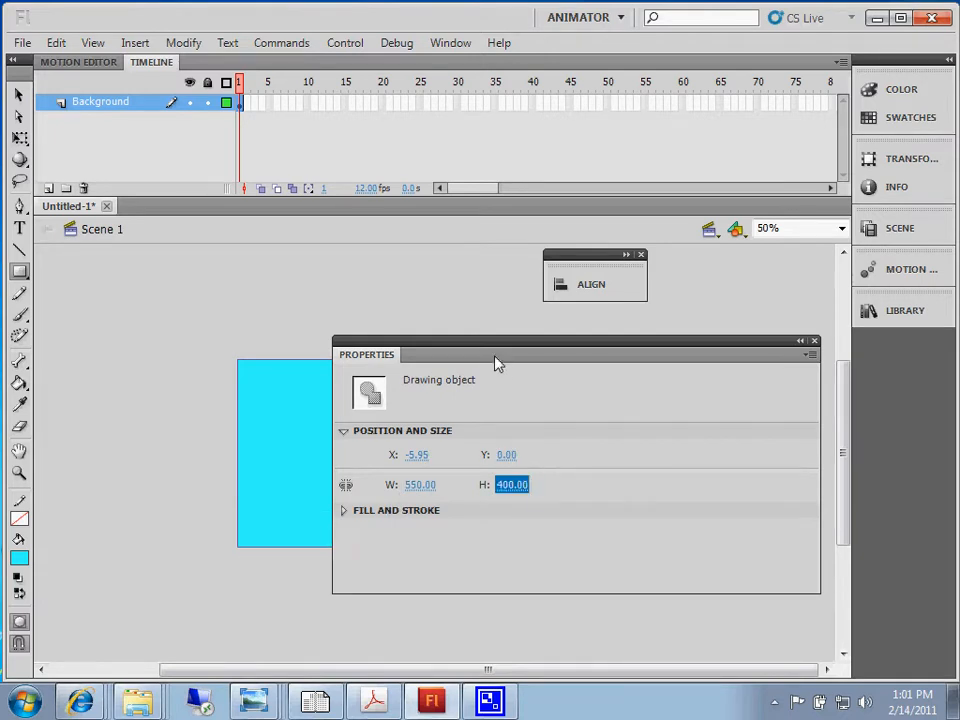
Step: Center the cyan rectangle horizontally on the stage, and move the Properties and Align panels clear of it
left_click_drag(491, 347, 679, 388)
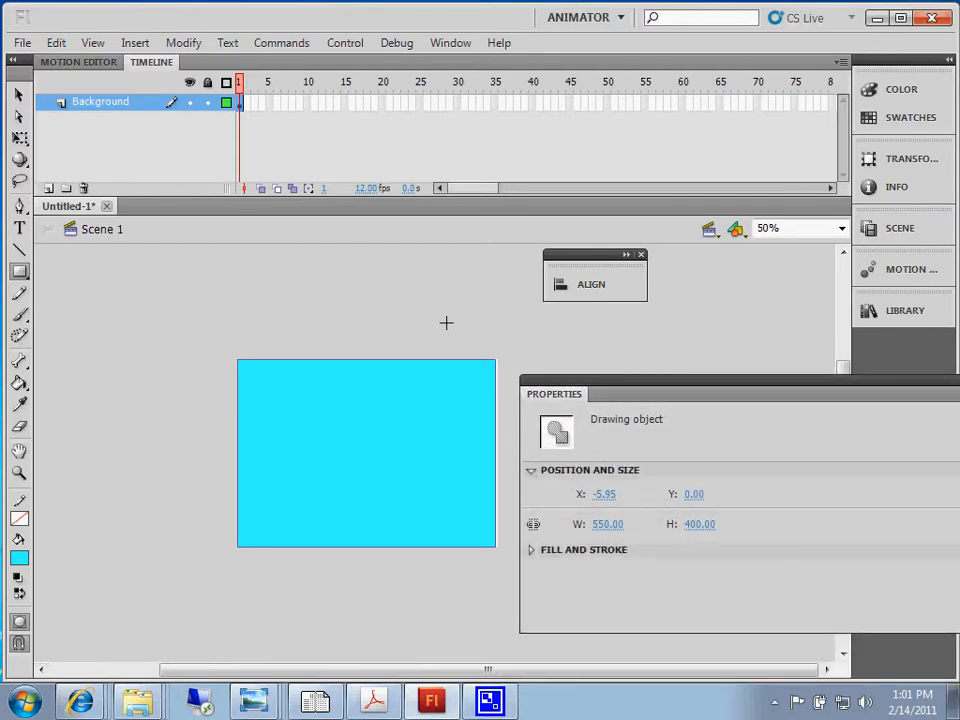
left_click(19, 94)
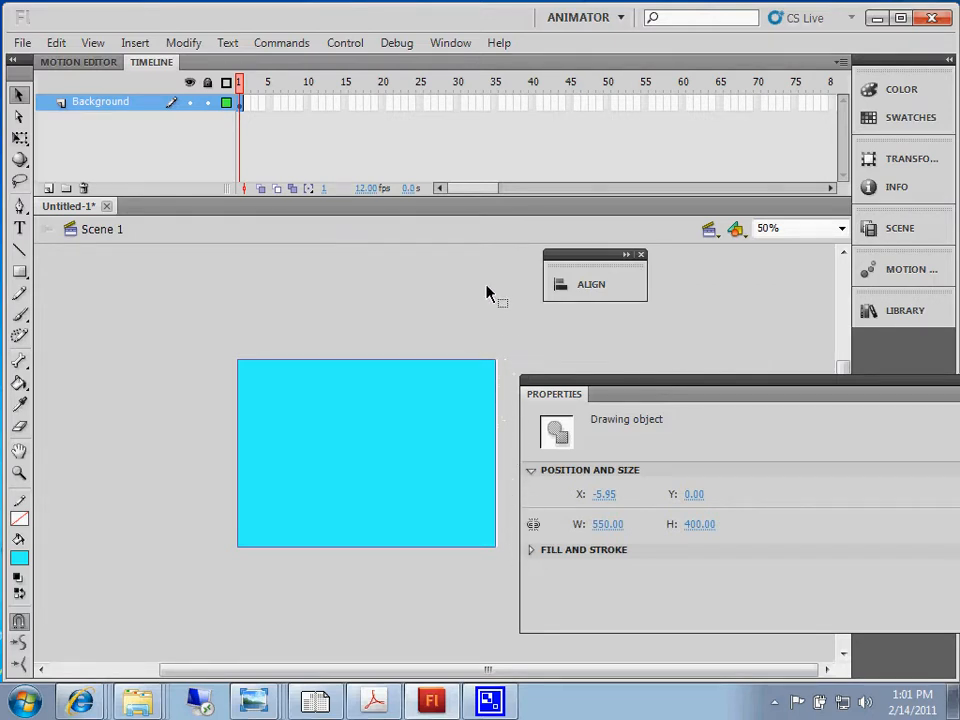
left_click(592, 286)
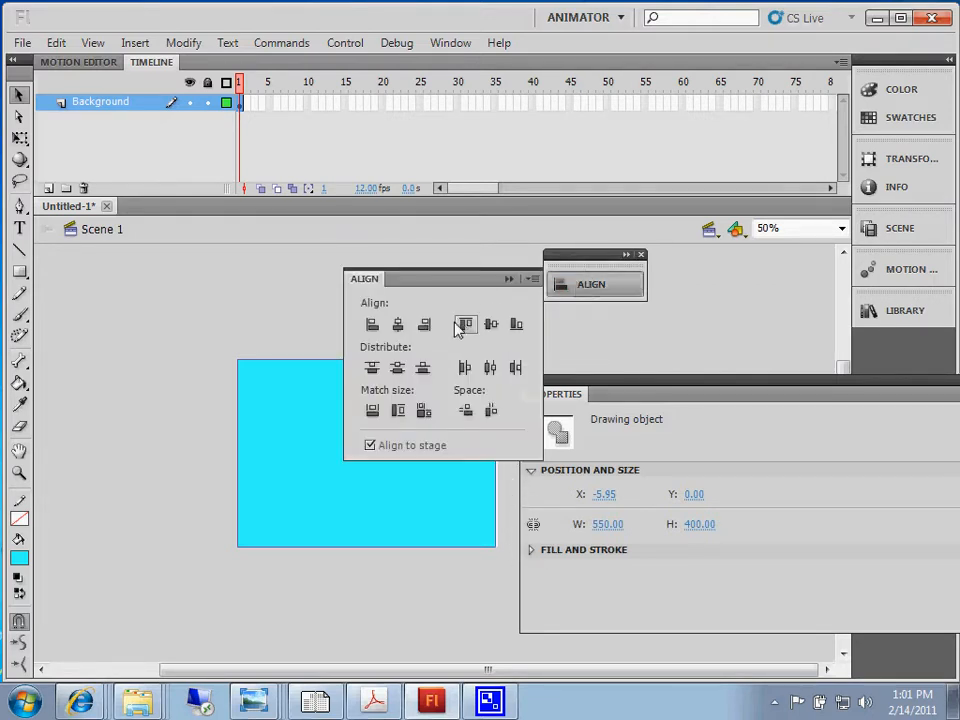
left_click(370, 446)
left_click(369, 446)
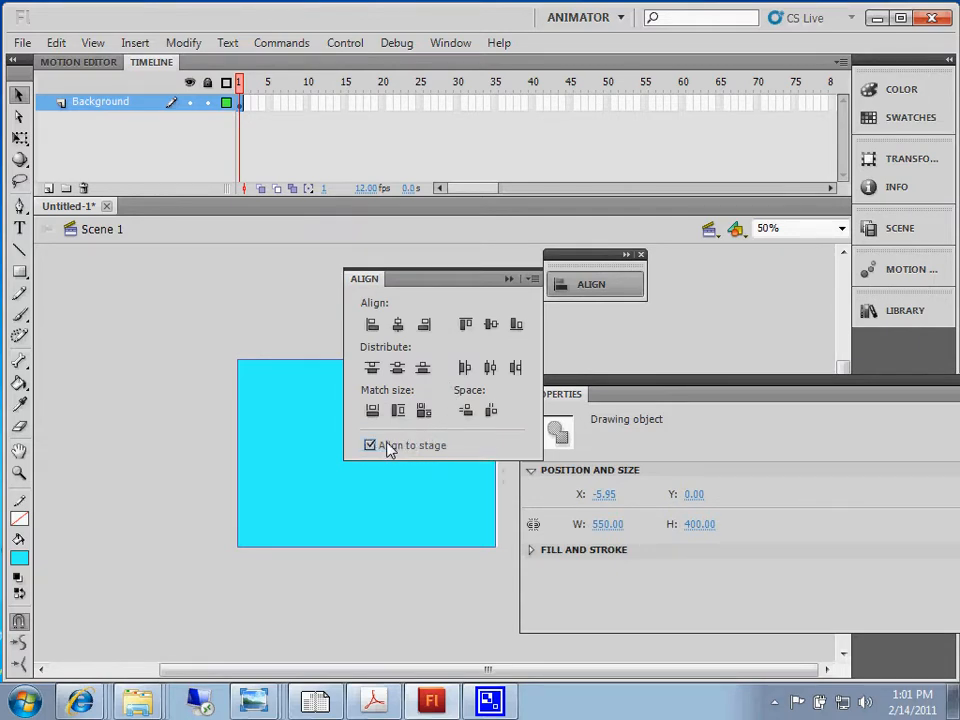
left_click(398, 327)
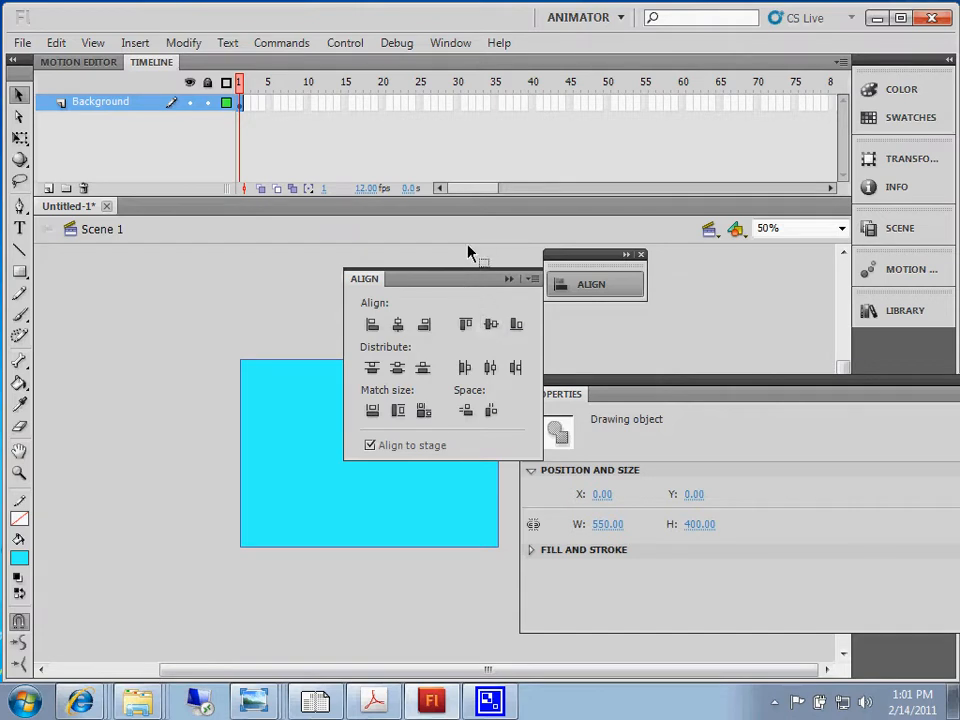
left_click_drag(449, 283, 627, 233)
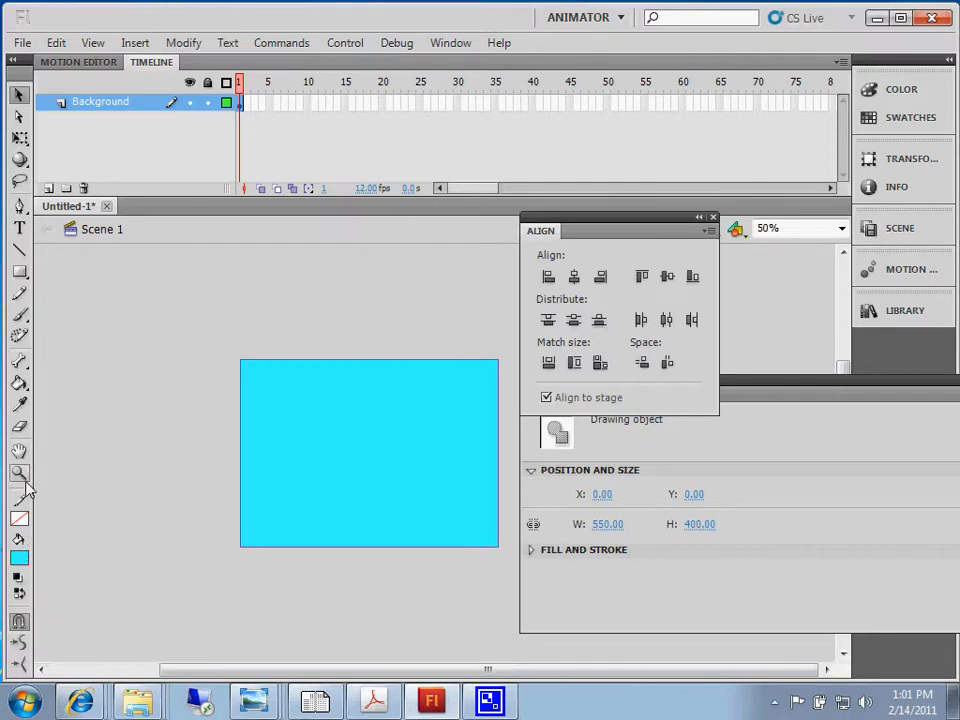
Step: Draw an orange-brown (#CC6600) rectangle about 546 by 118 px along the stage's lower edge
left_click(19, 271)
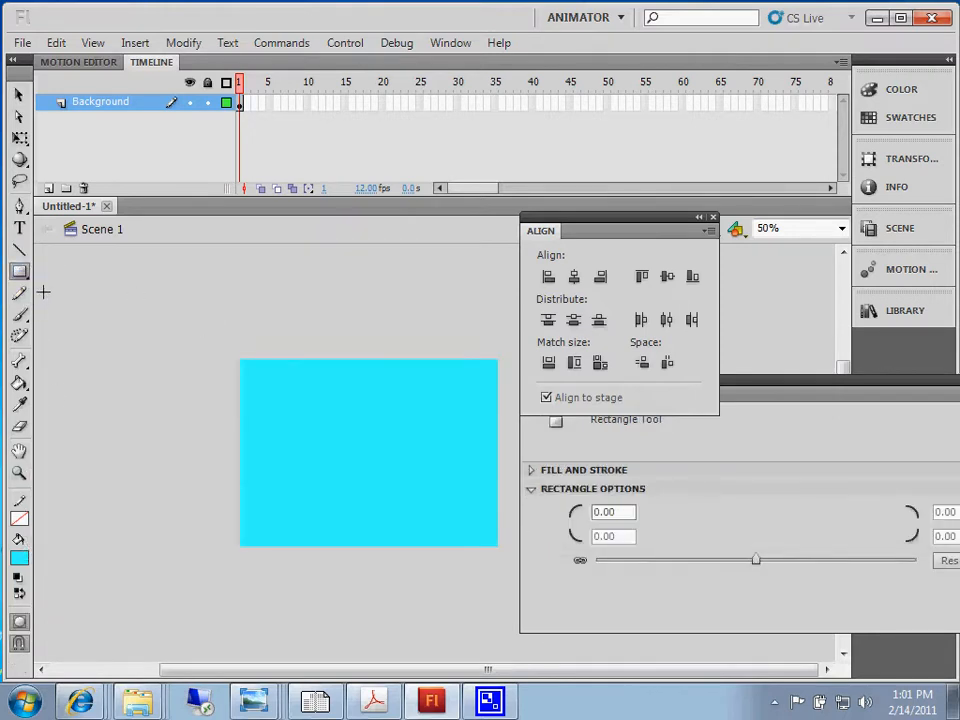
left_click(19, 558)
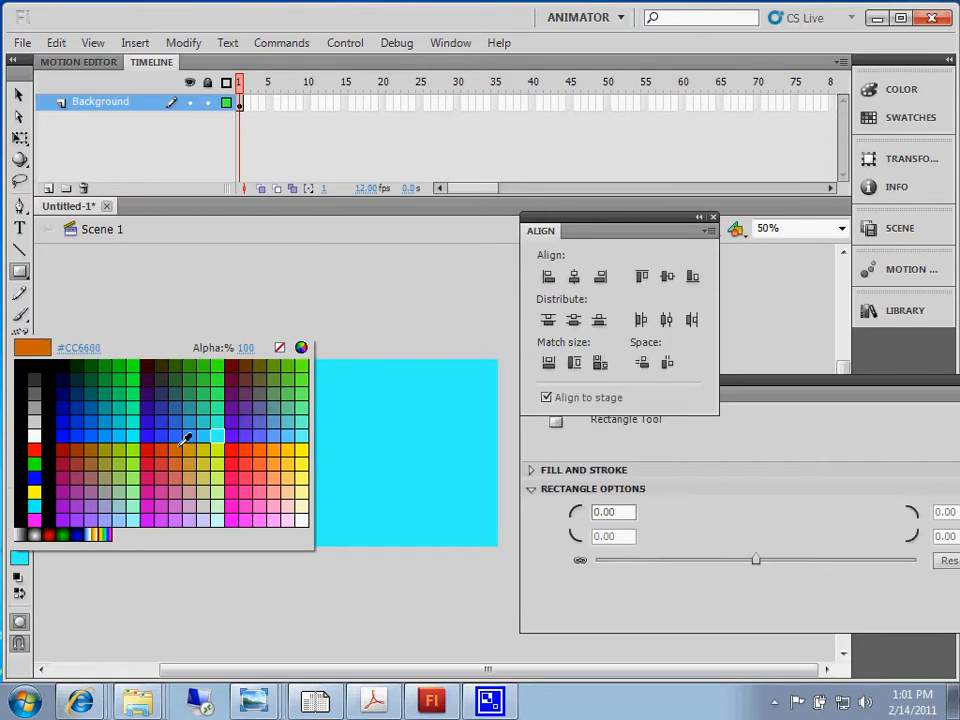
left_click(183, 443)
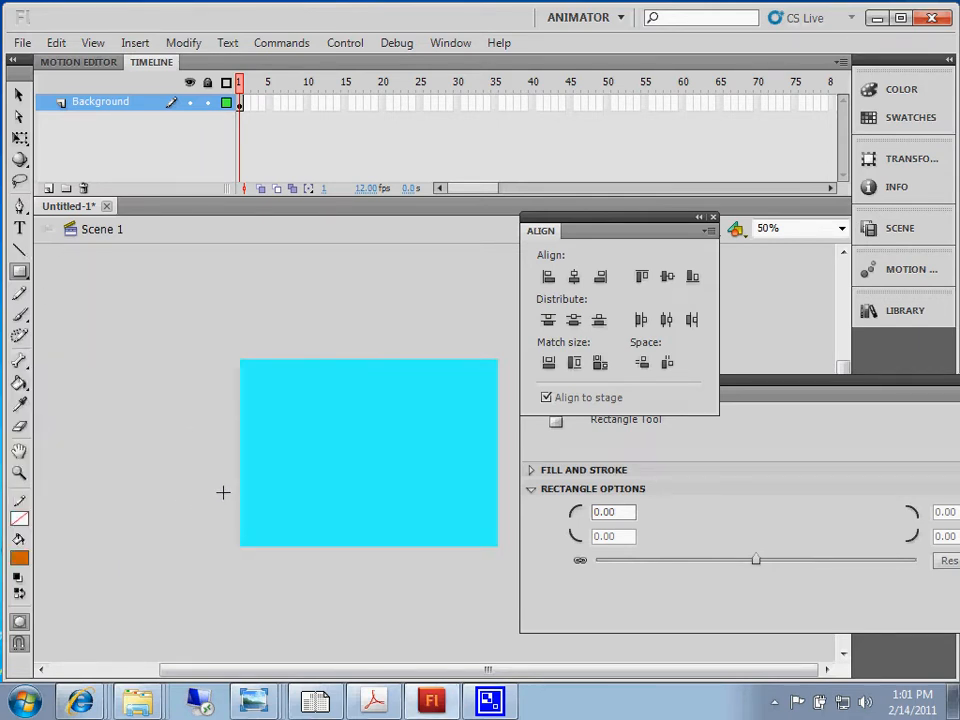
left_click_drag(223, 492, 481, 546)
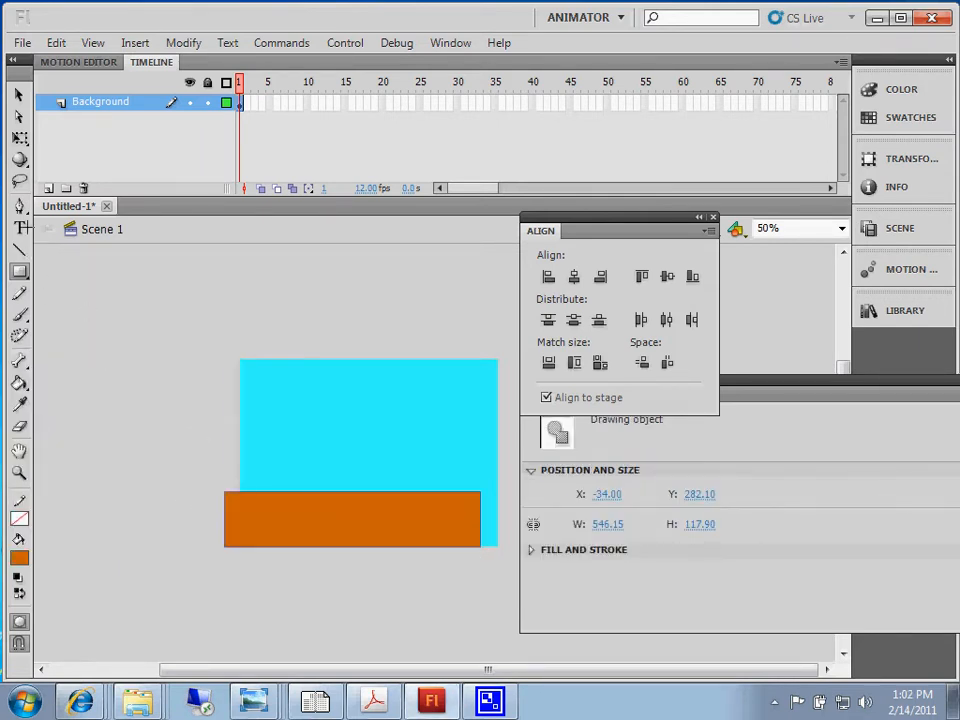
Step: Shift the orange-brown rectangle sideways to about X -14 and set its width to 550 px
left_click(19, 94)
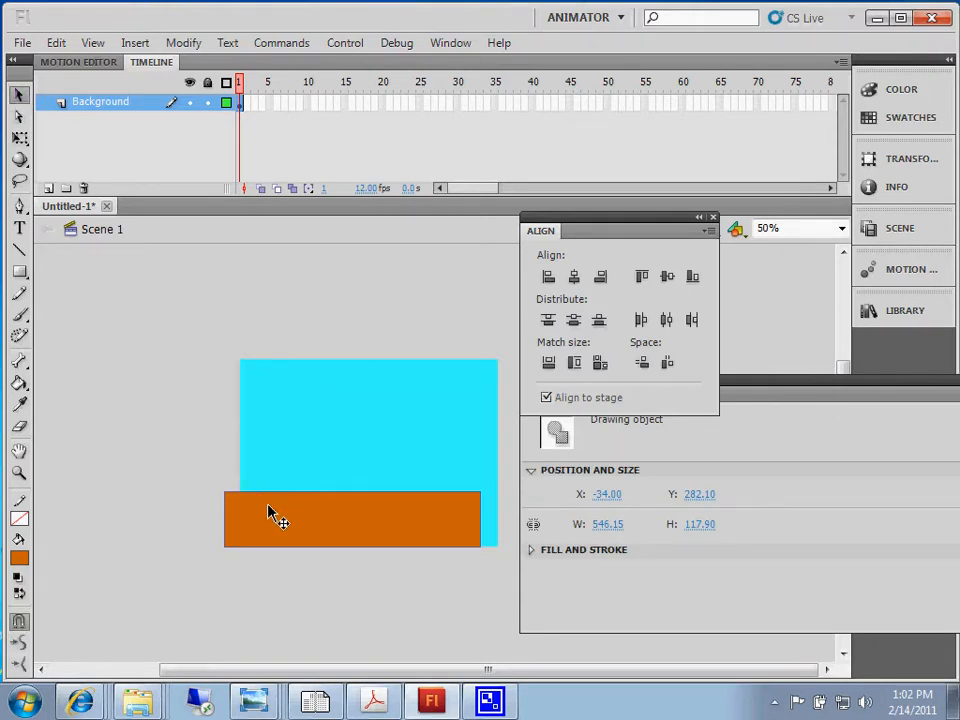
left_click_drag(268, 513, 285, 514)
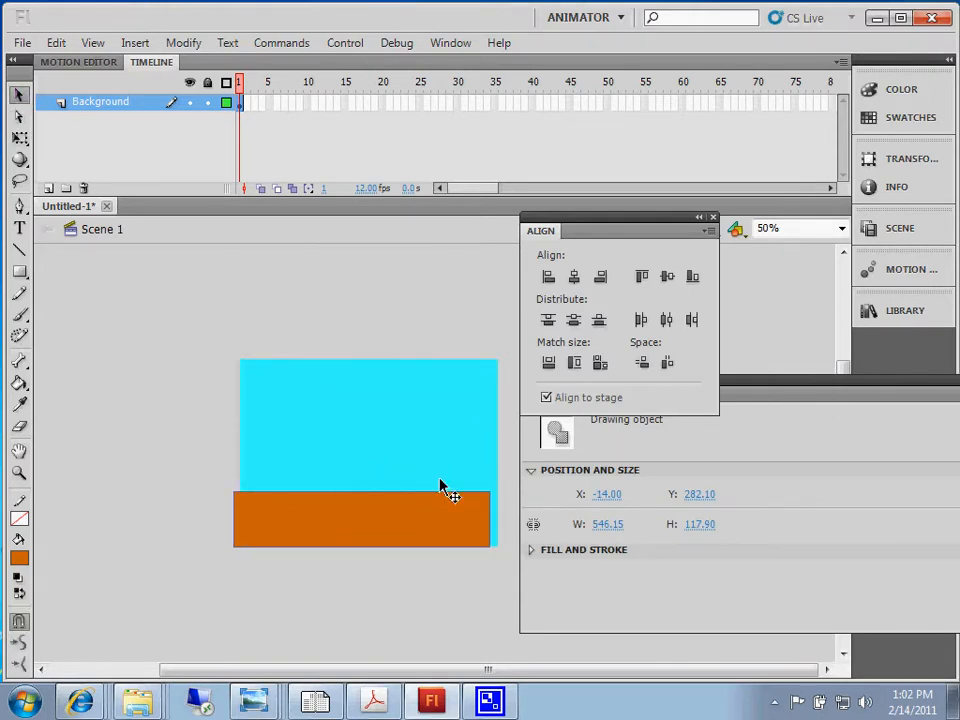
left_click(771, 388)
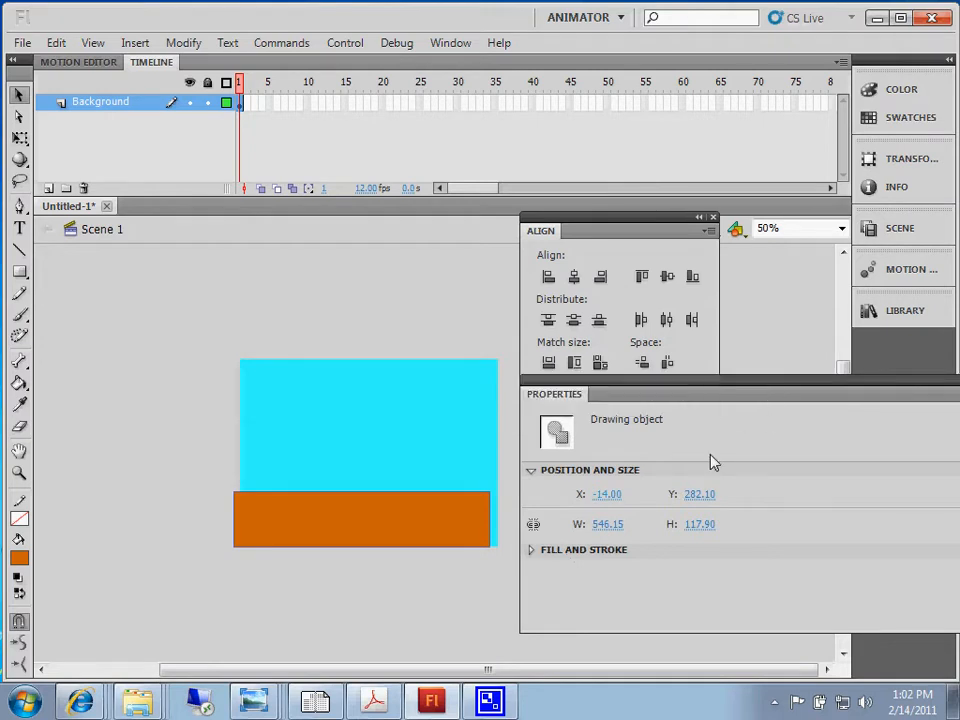
left_click(606, 526)
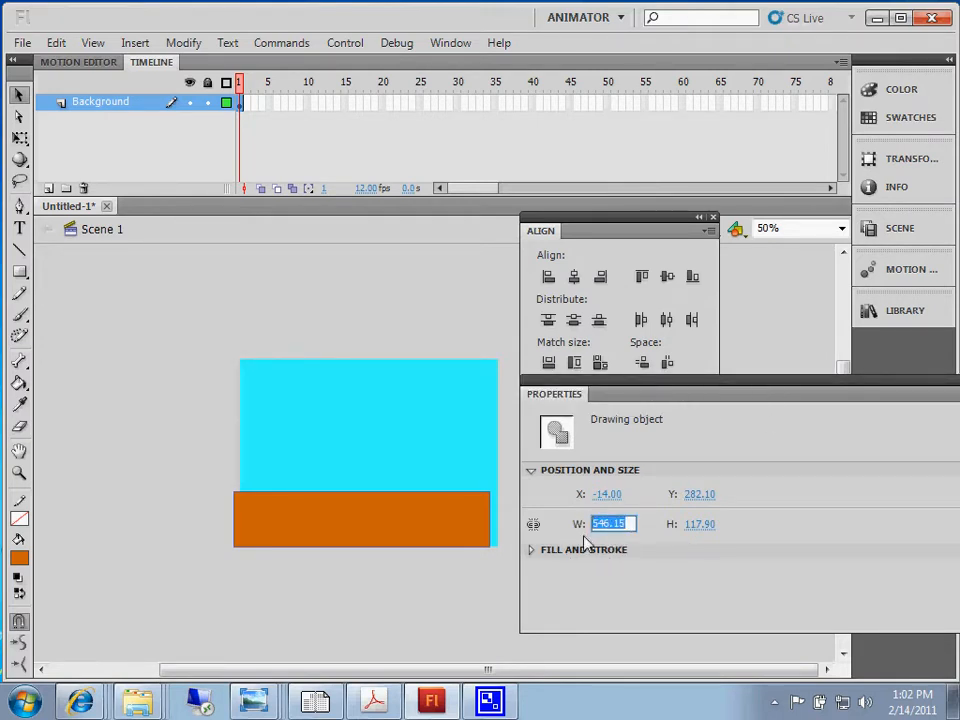
type("550")
key("Return")
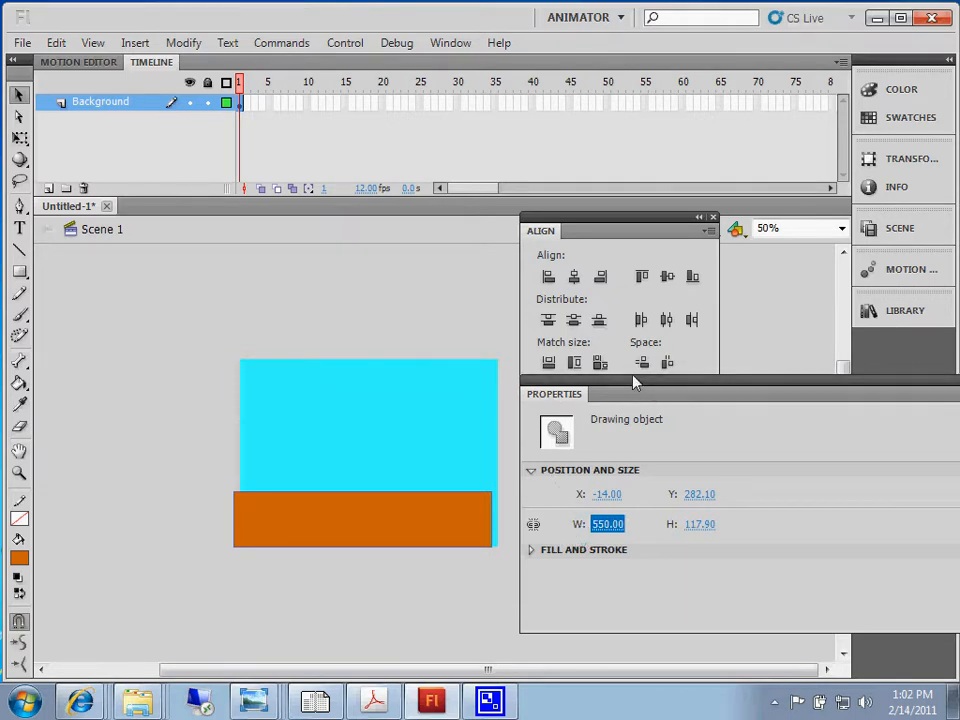
Step: Center the orange-brown rectangle horizontally on the stage, moving the Properties panel clear of the Align panel, and deselect the rectangle
left_click_drag(633, 383, 641, 452)
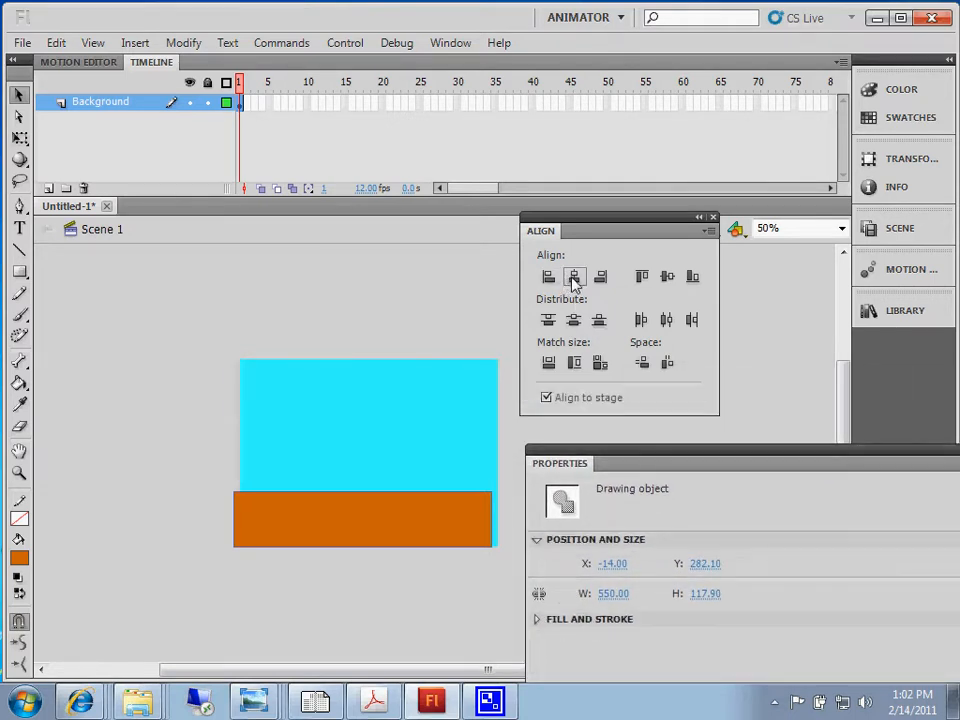
left_click(574, 279)
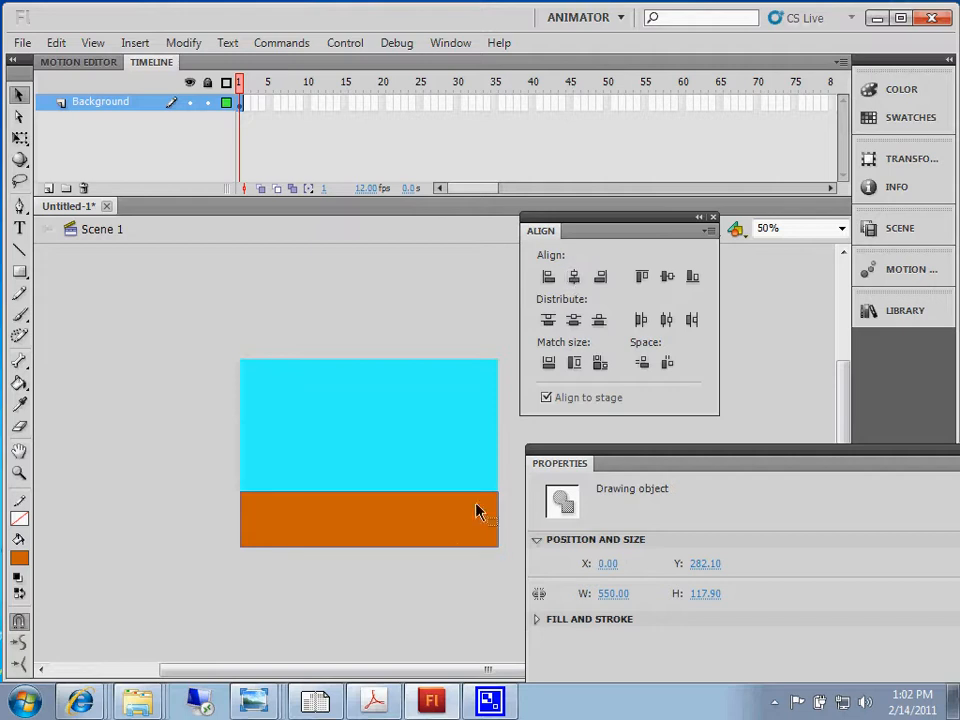
left_click(199, 599)
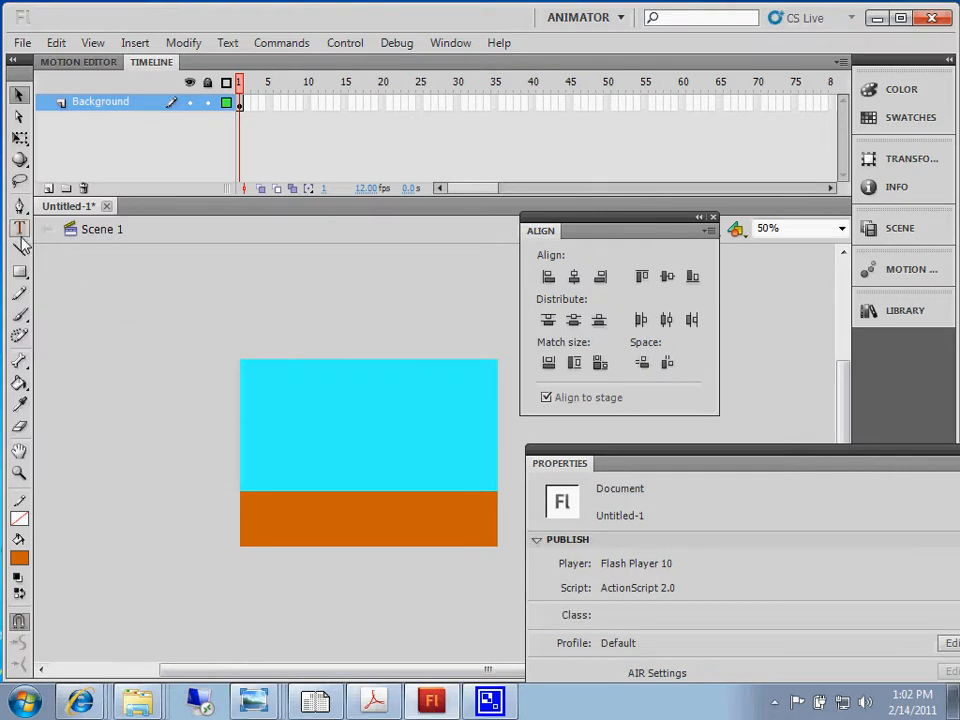
Step: Draw a white oval about 124 by 70 px in the upper left part of the sky
left_click(19, 272)
left_click_drag(19, 272, 86, 291)
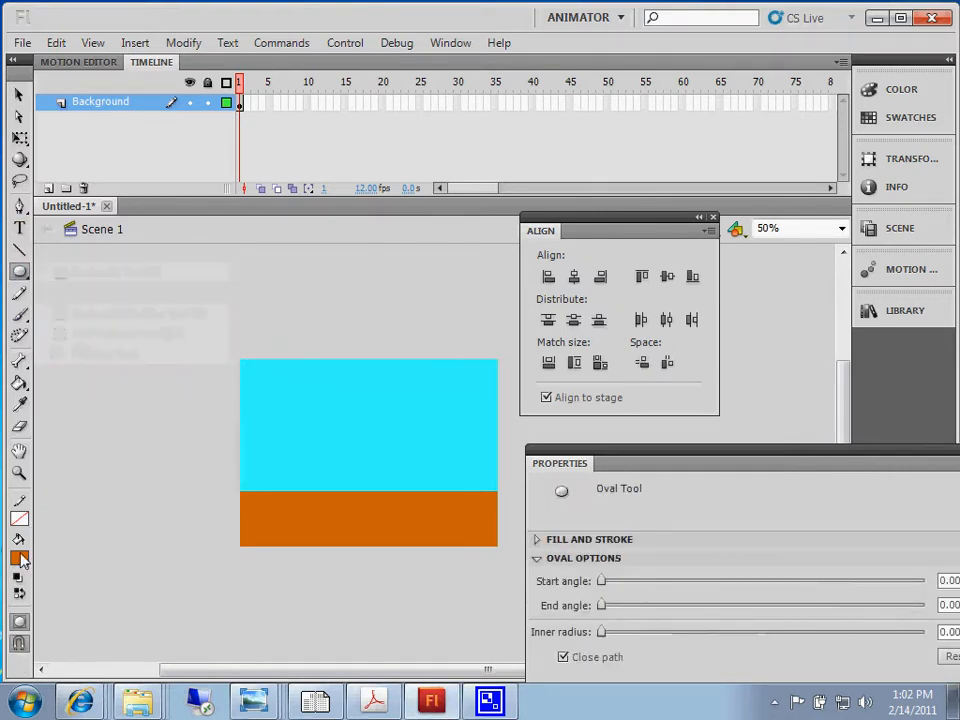
left_click(19, 558)
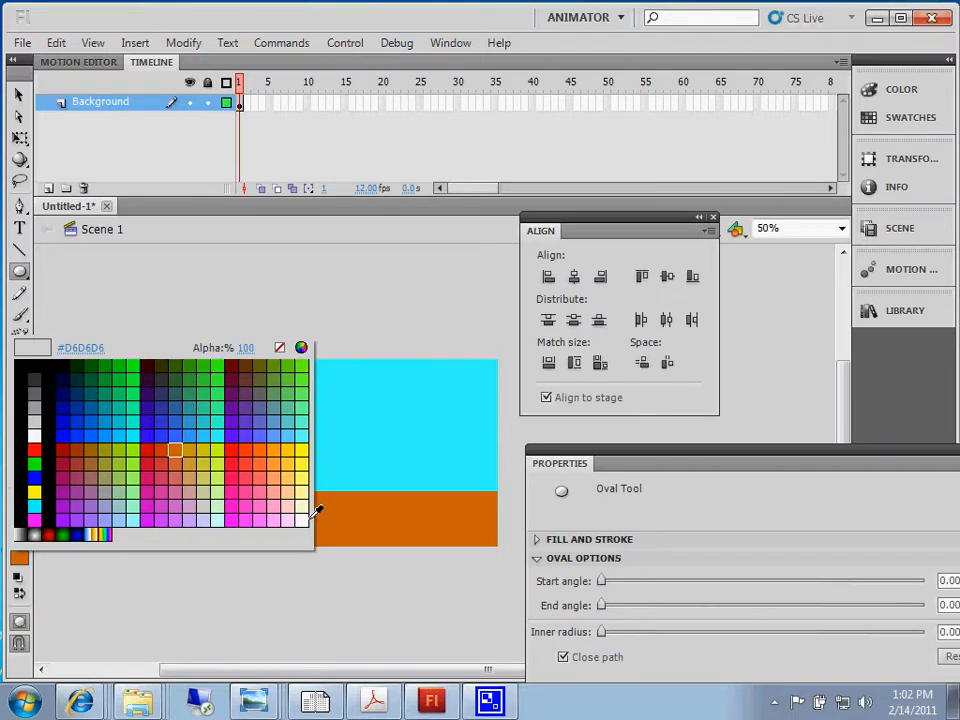
left_click(35, 435)
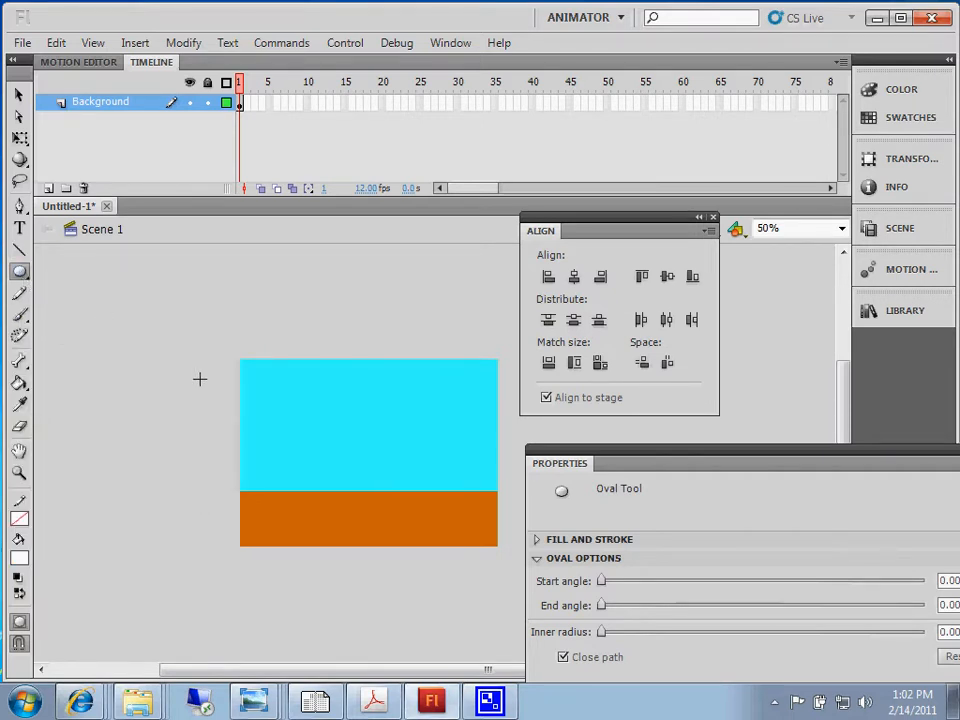
left_click_drag(270, 377, 327, 408)
left_click(19, 95)
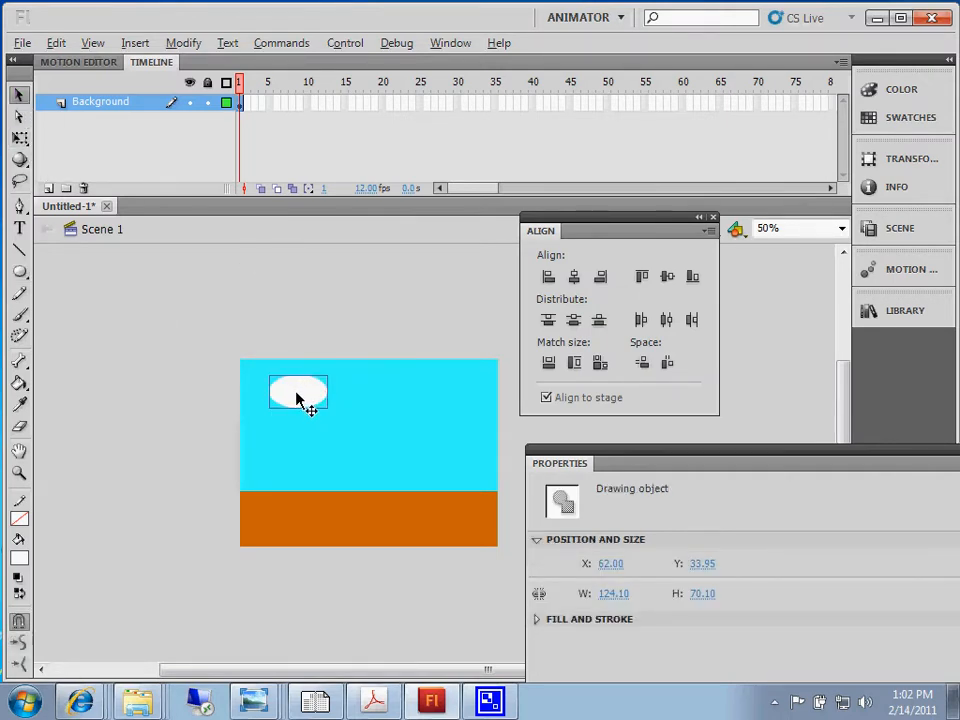
Step: Duplicate the white oval so the copies overlap, and shift both to the sky's left edge at about X -38 and X -6
left_click_drag(297, 399, 325, 408)
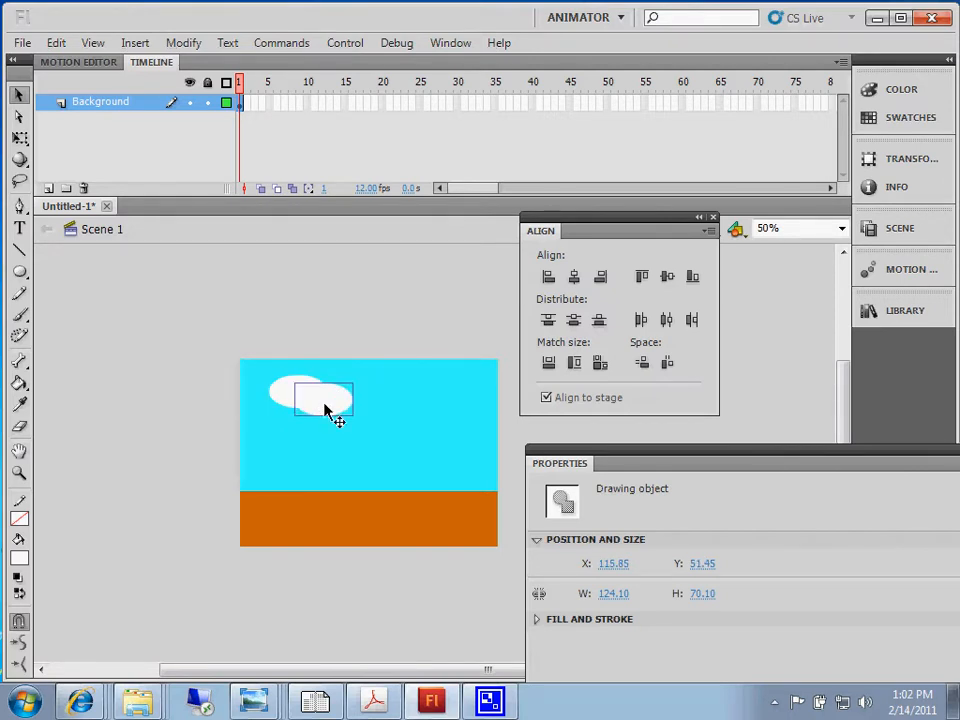
left_click(338, 325)
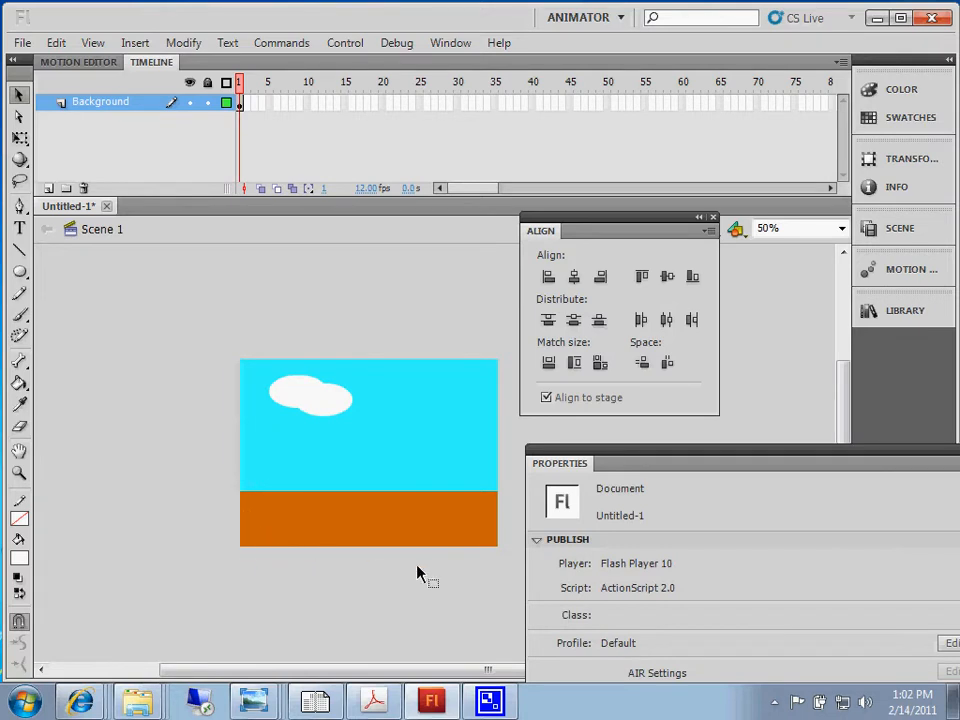
left_click(288, 392)
left_click_drag(294, 392, 247, 390)
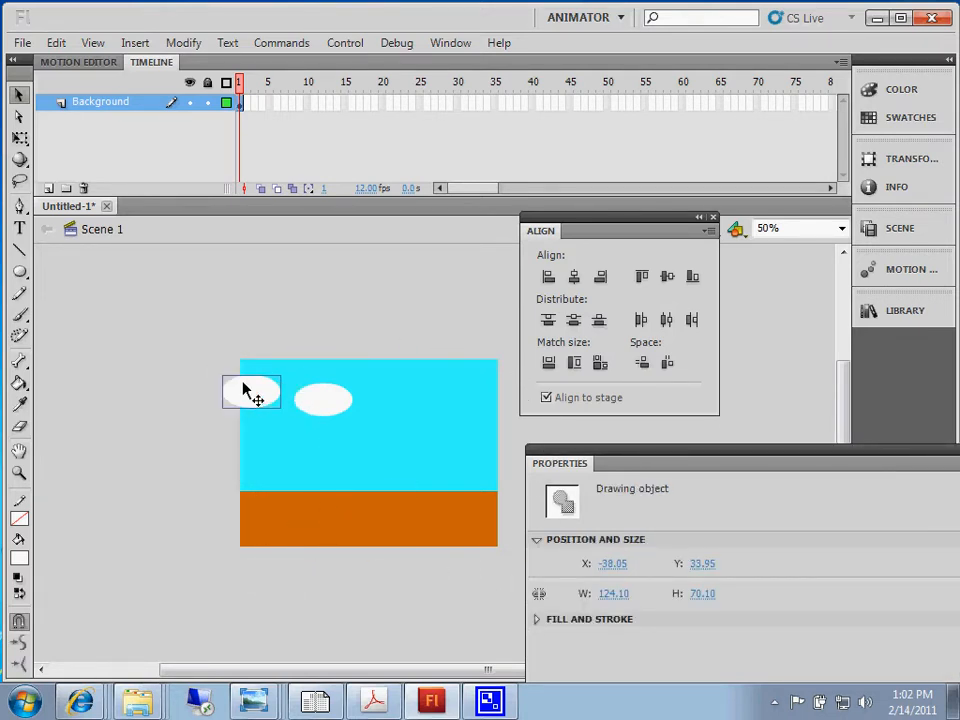
left_click_drag(323, 400, 268, 400)
left_click(268, 337)
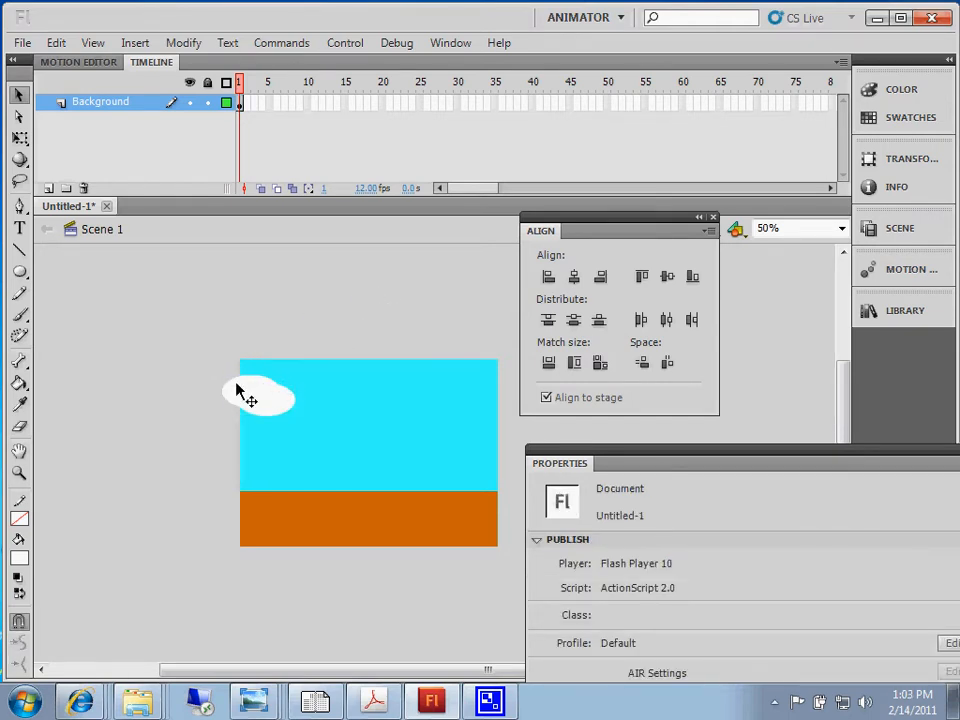
Step: Reposition the rear oval of the left cloud to about X 19, Y 19, above the front oval
left_click_drag(246, 387, 294, 389)
key("ctrl+z")
left_click(251, 391)
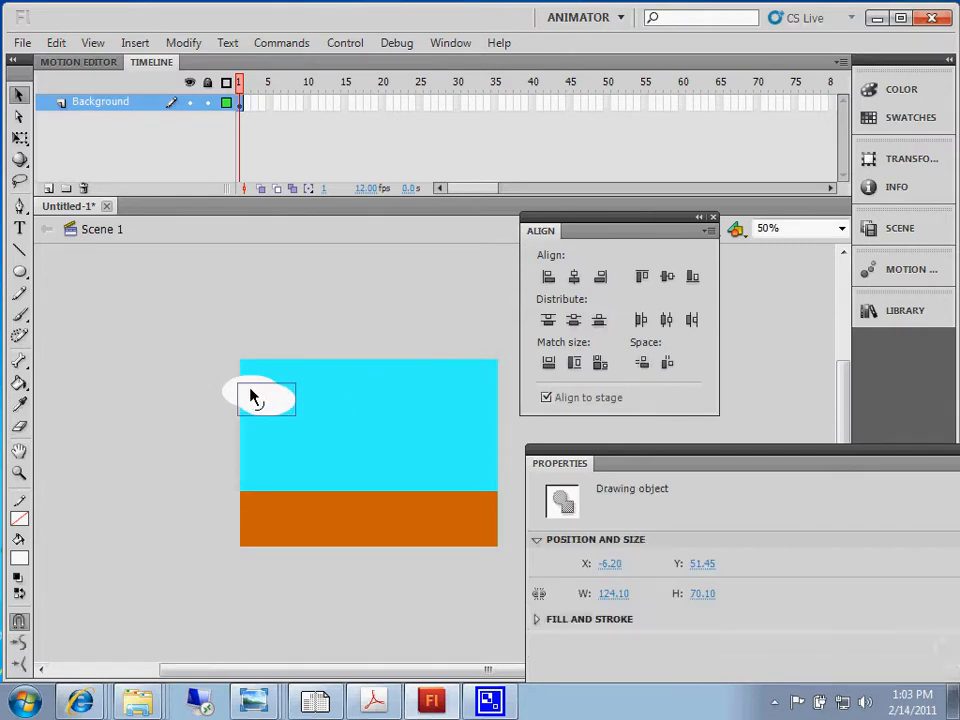
left_click_drag(244, 398, 394, 424)
key("ctrl+z")
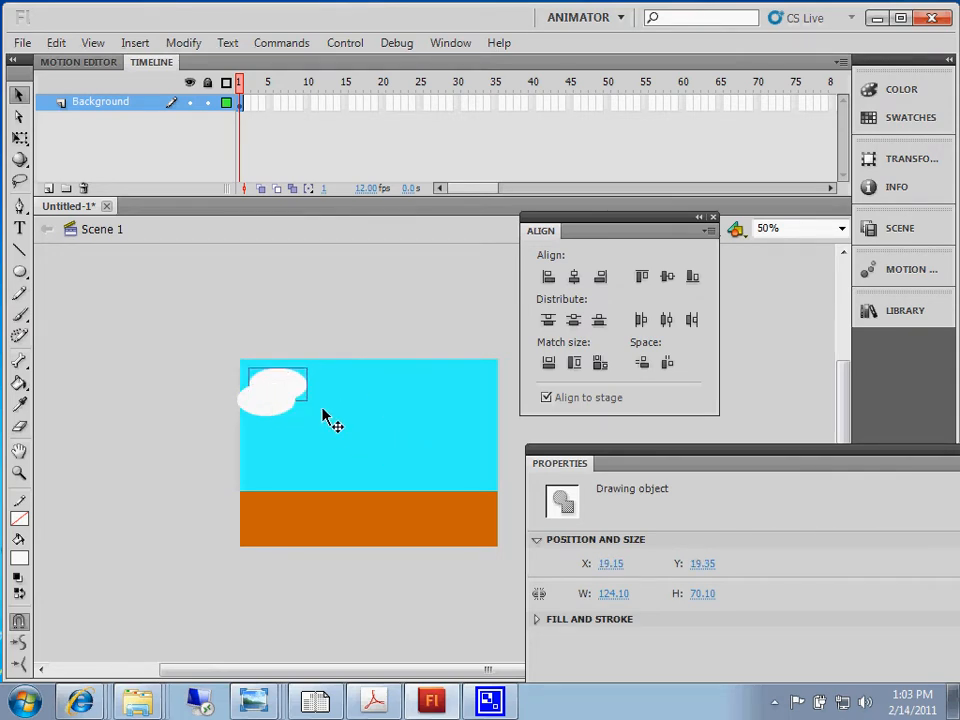
left_click(288, 355)
Step: Build a second cloud from three overlapping copies of the white oval in the right half of the sky
left_click(283, 393)
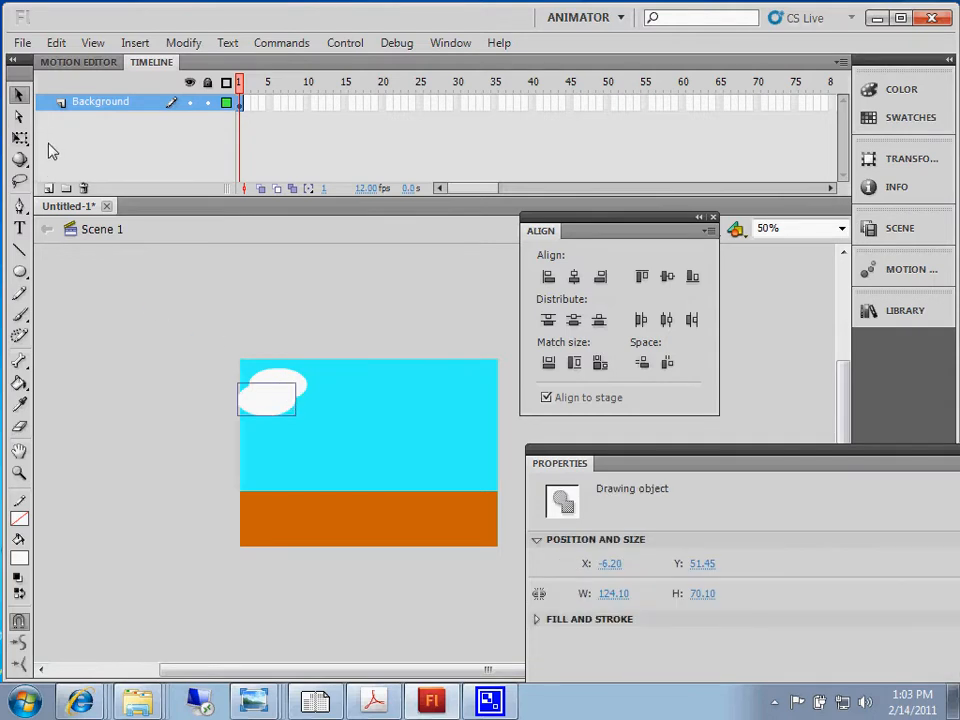
left_click_drag(272, 413, 397, 424)
left_click(289, 343)
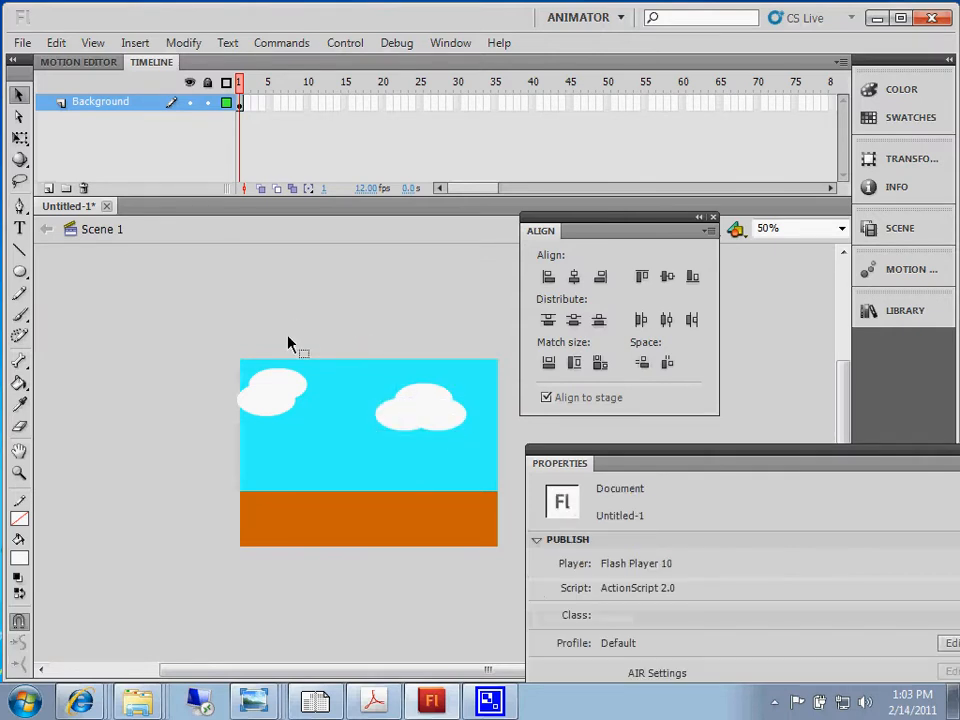
Step: Nudge the lower oval of the left cloud to the right until it sits inside the sky, and deselect it
left_click(252, 413)
key("Right")
key("Right")
key("Right")
key("Right")
key("Right")
key("Right")
key("Right")
key("Right")
key("Right")
key("Right")
key("Right")
key("Right")
key("Right")
key("Right")
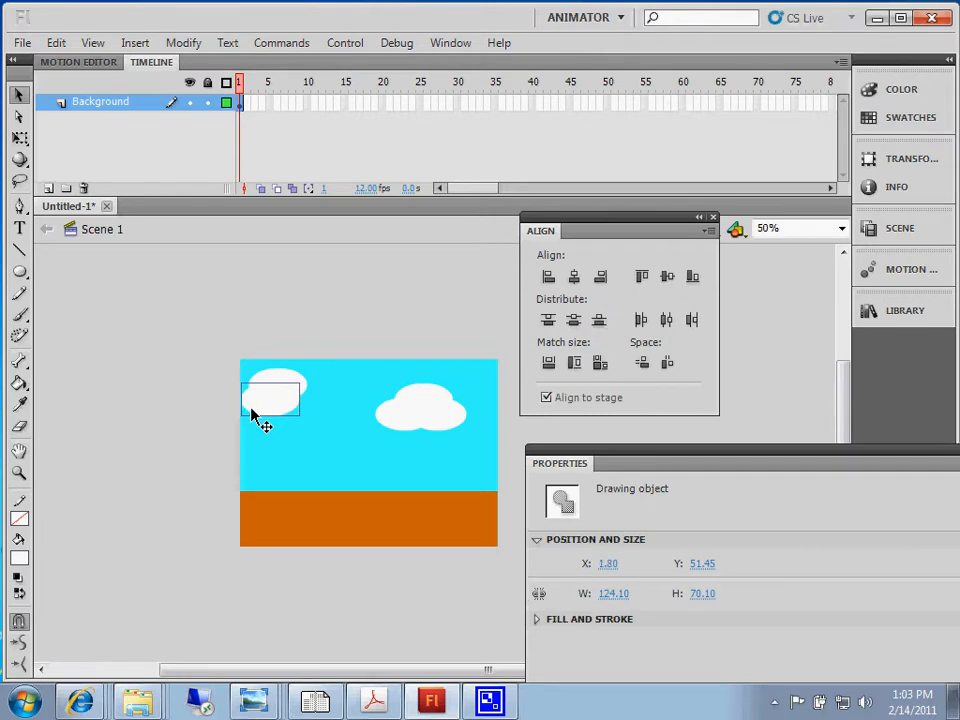
left_click(218, 282)
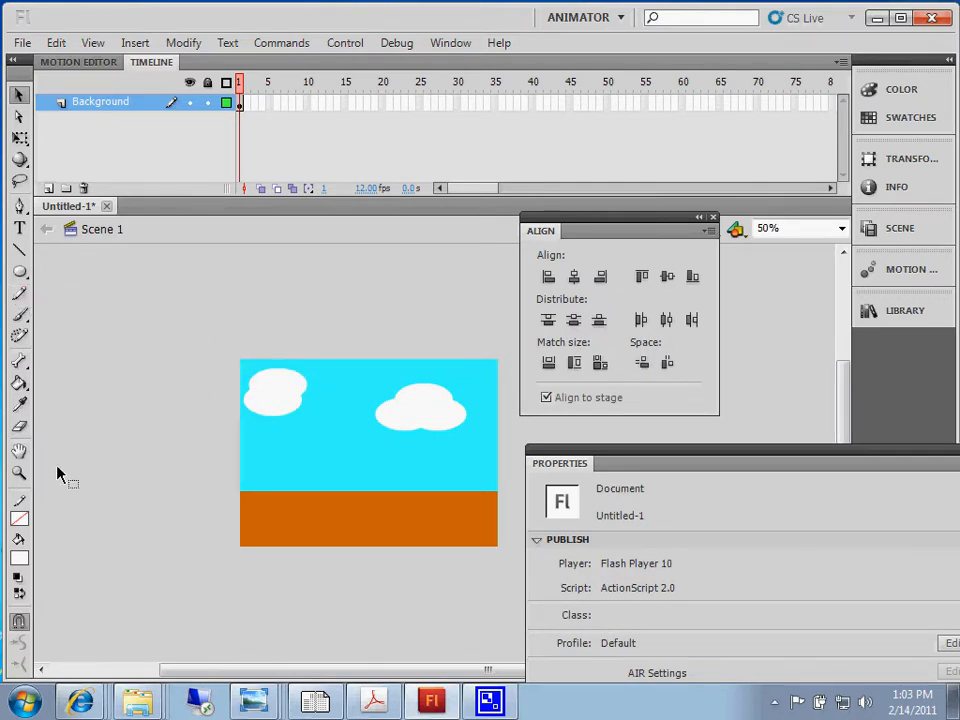
Step: Paint a green plant with the Brush tool at the left end of the ground, with a stem and leaves
left_click(19, 316)
left_click(19, 558)
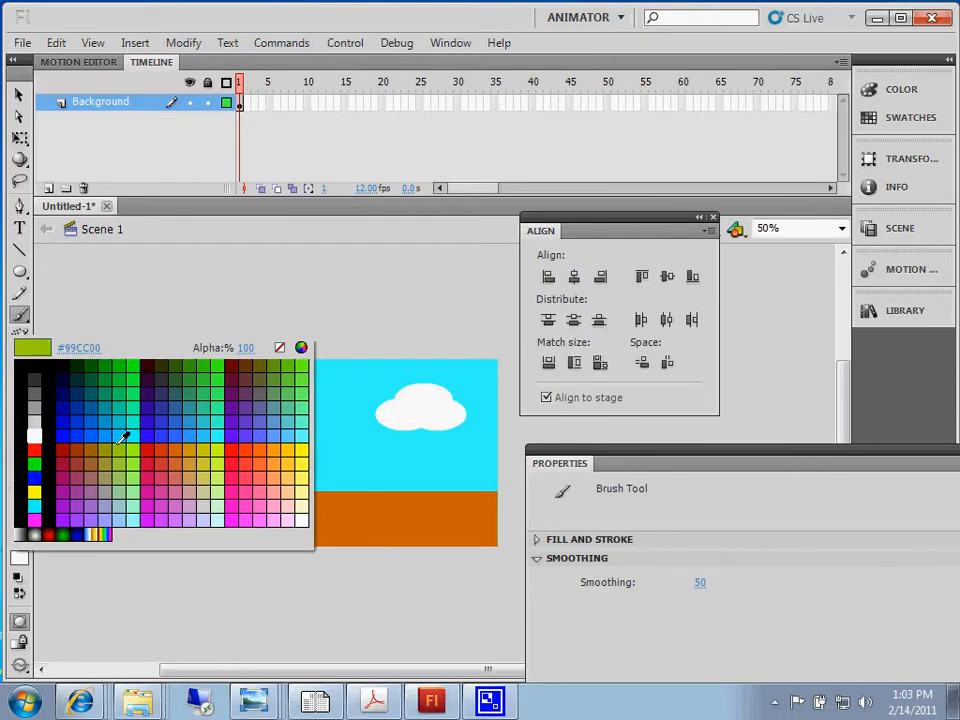
left_click(34, 463)
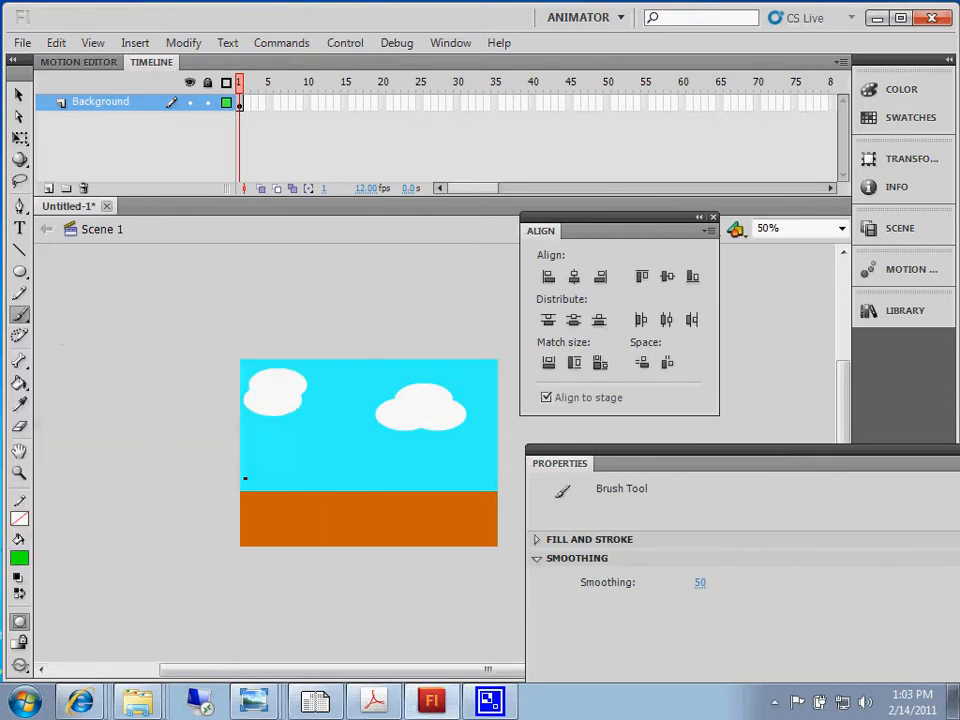
mouse_move(285, 502)
left_mouse_down()
mouse_move(305, 459)
mouse_move(269, 502)
mouse_move(313, 519)
mouse_move(285, 514)
left_mouse_up()
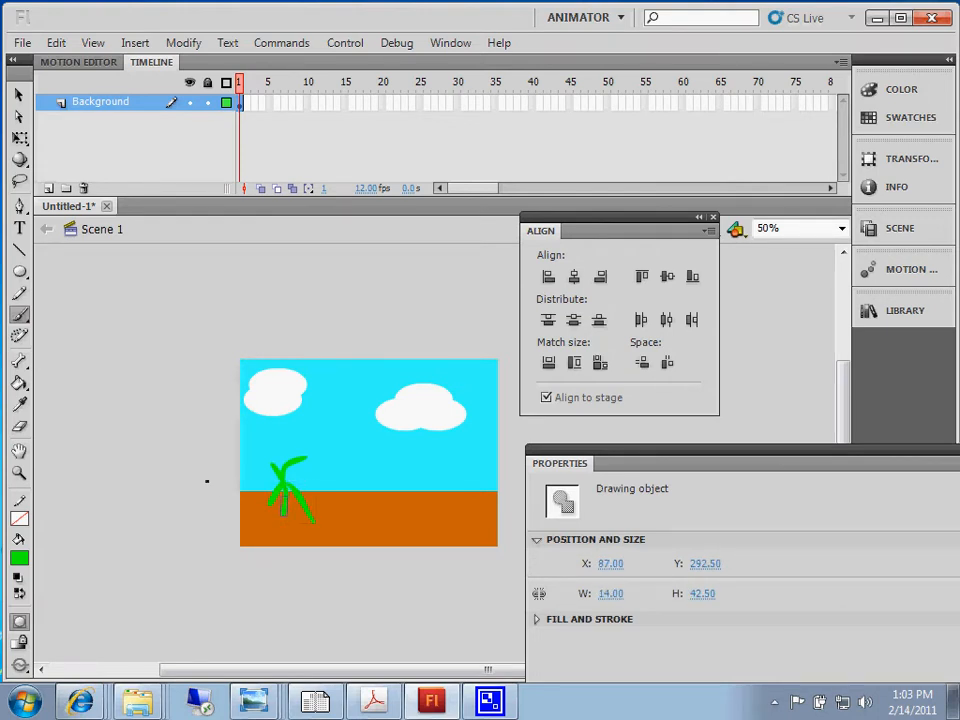
Step: Undo the plant's downward strokes and paint a horizontal green leaf about 56 by 11 px instead
key("ctrl+z")
key("ctrl+z")
key("ctrl+z")
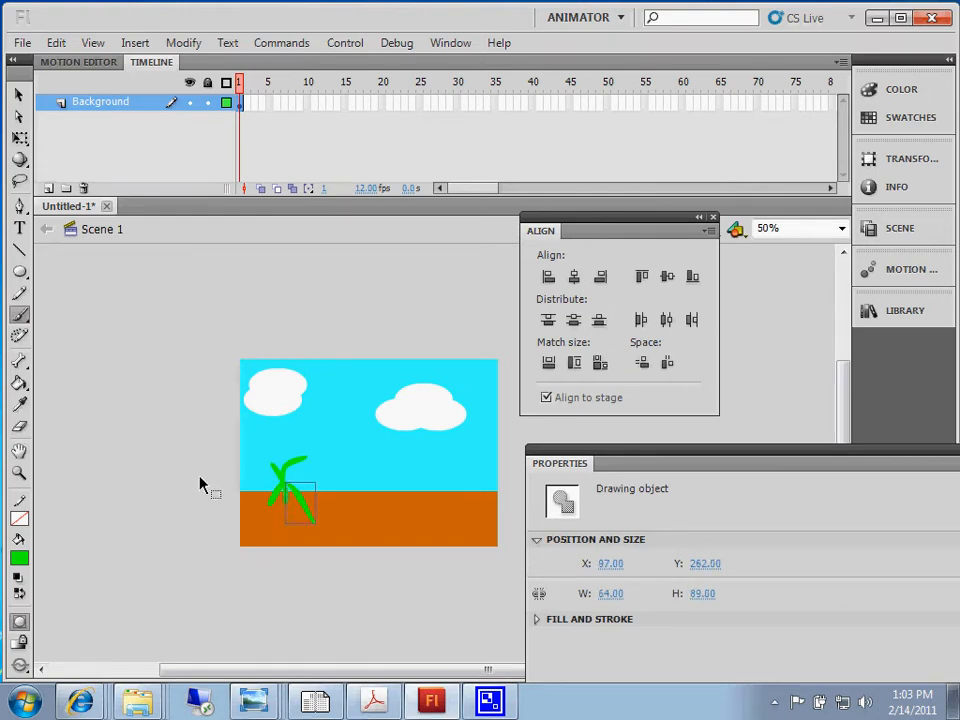
mouse_move(281, 484)
left_mouse_down()
mouse_move(265, 476)
mouse_move(303, 482)
left_mouse_up()
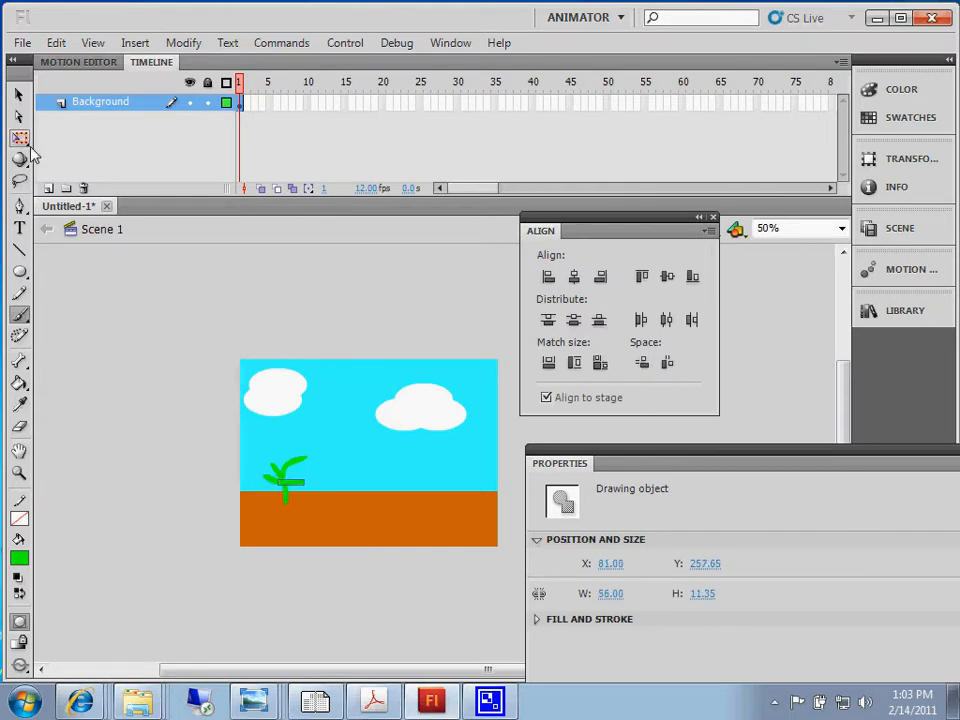
Step: Group the plant's strokes other than the horizontal leaf and place two copies along the ground, the farthest at about X 397, Y 212
left_click(266, 478, "shift")
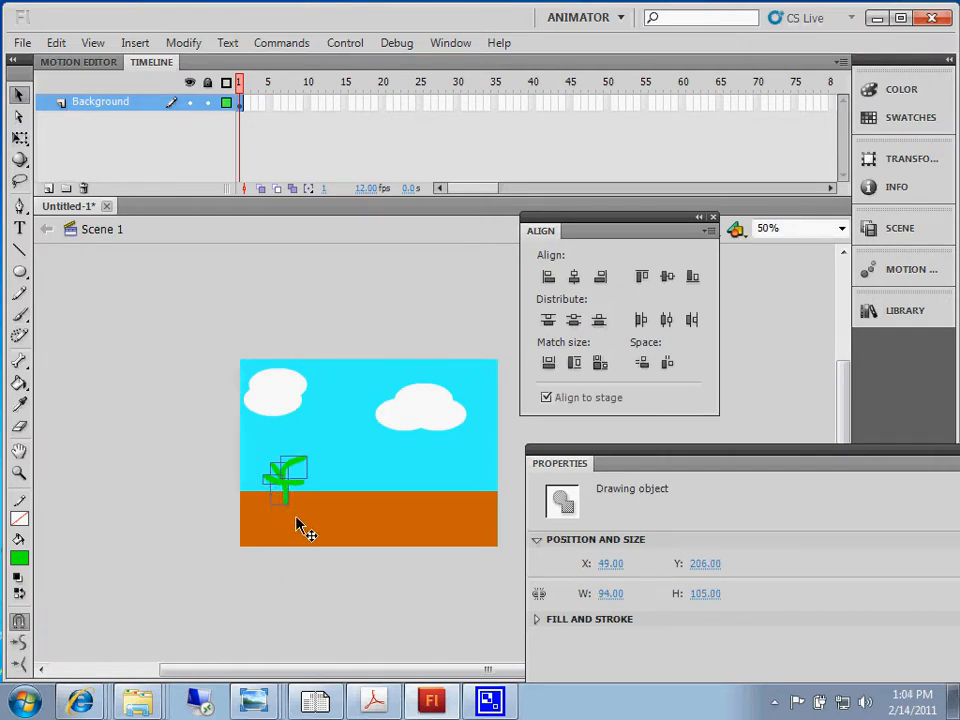
key("ctrl+g")
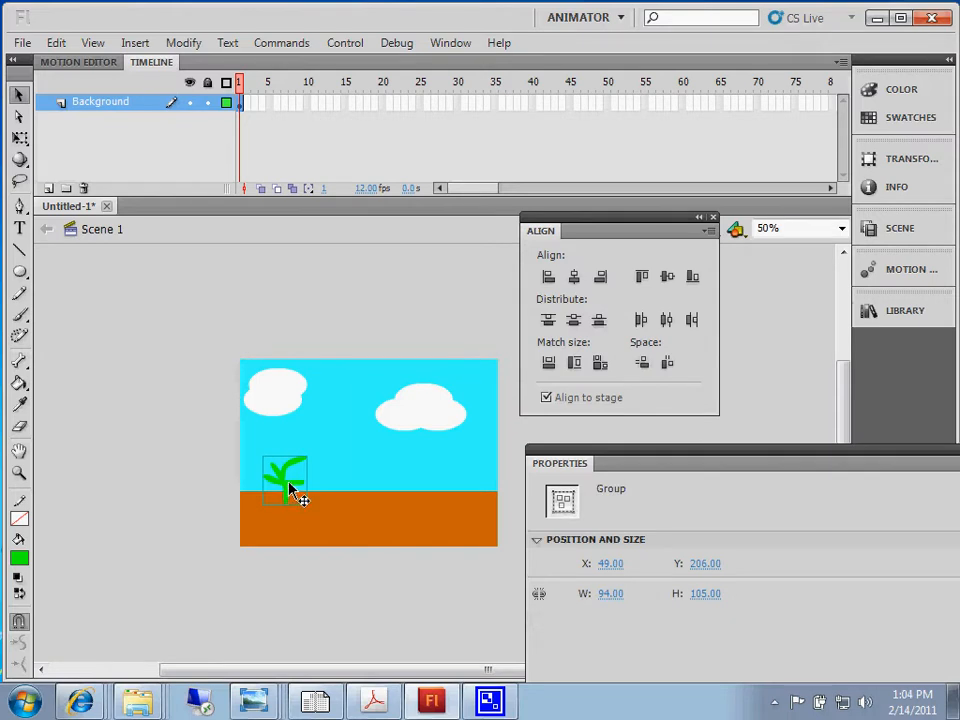
left_click_drag(288, 497, 447, 489)
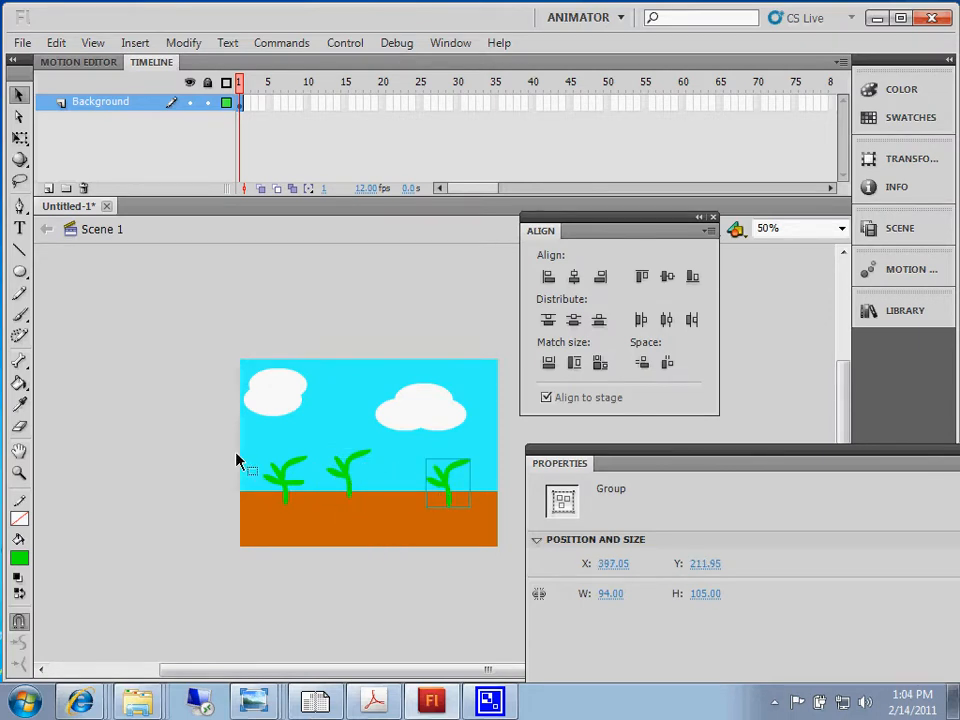
left_click(127, 547)
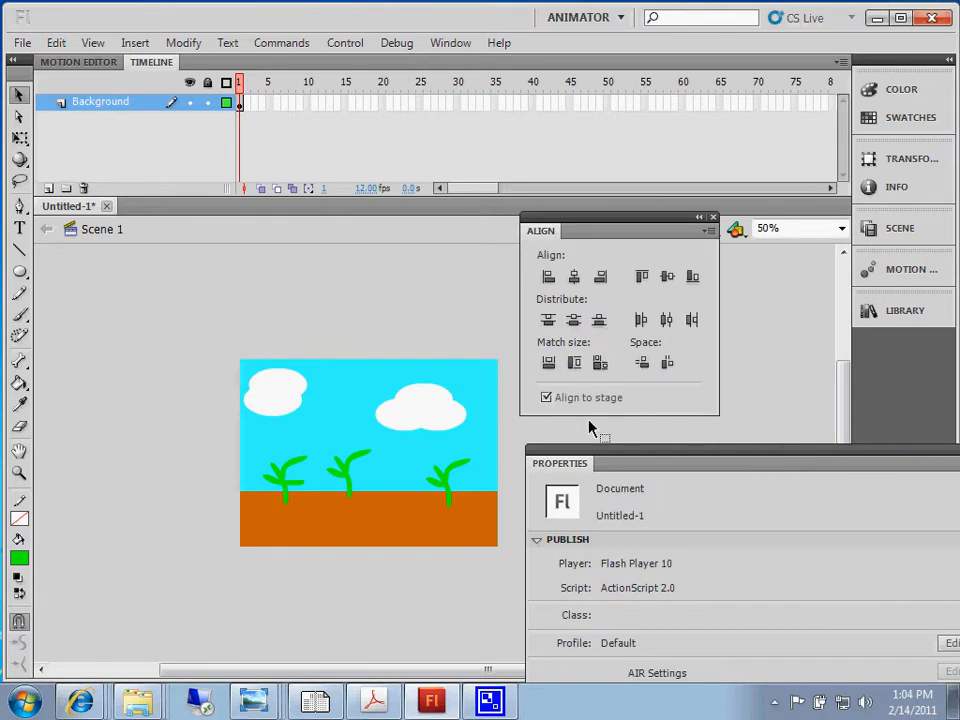
Step: Collapse the Properties panel and move it clear of the artwork, and group all the artwork on the stage
left_click(613, 450)
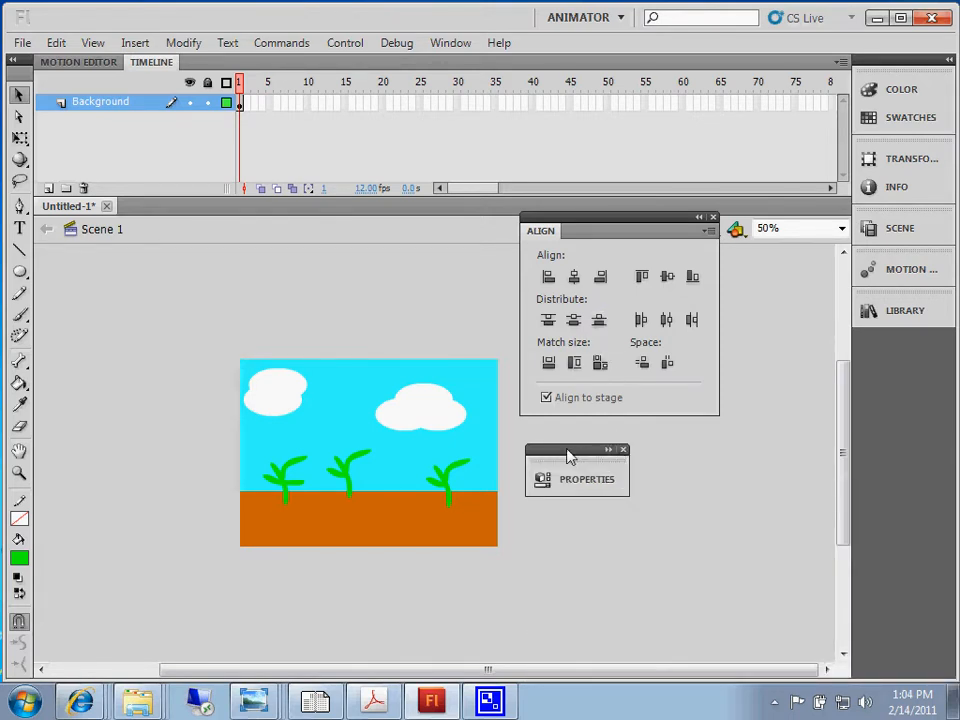
left_click_drag(566, 450, 134, 596)
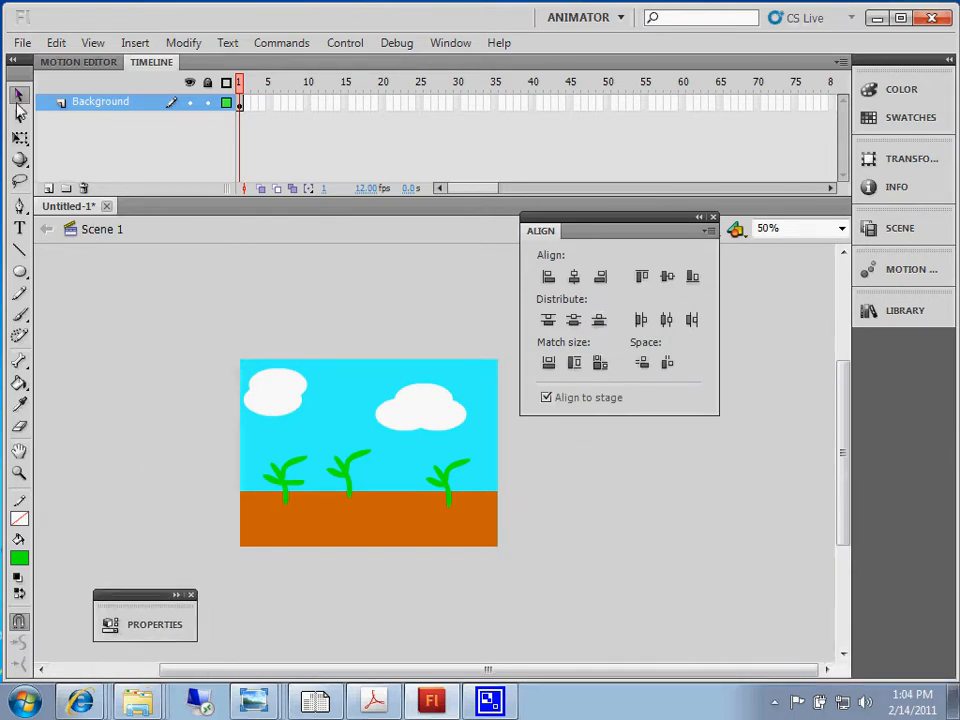
left_click_drag(207, 326, 573, 596)
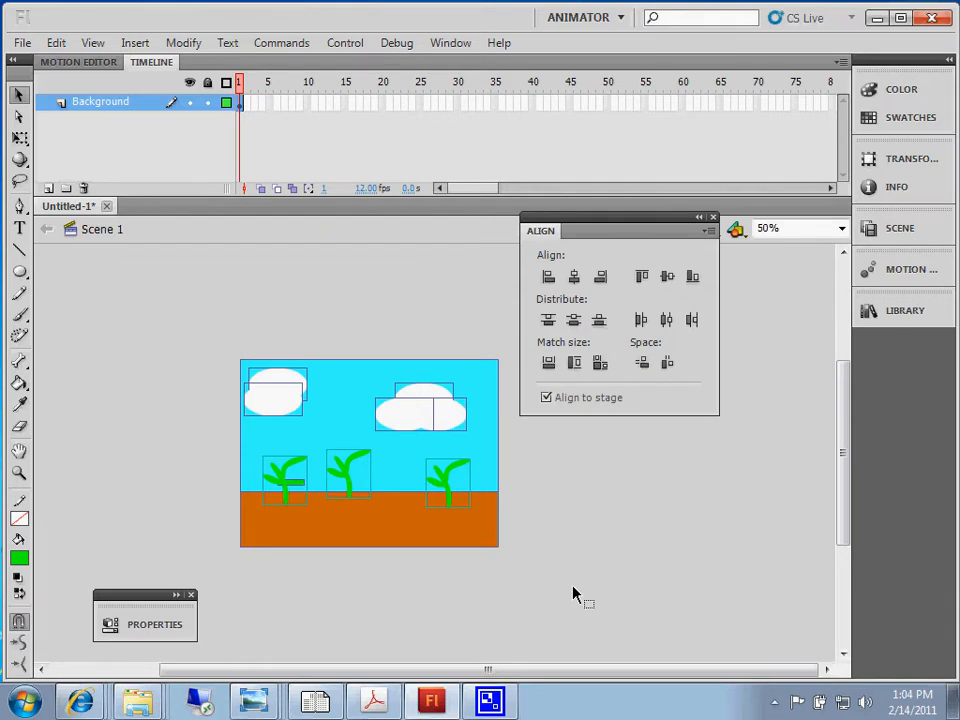
left_click_drag(188, 314, 560, 576)
left_click(551, 580)
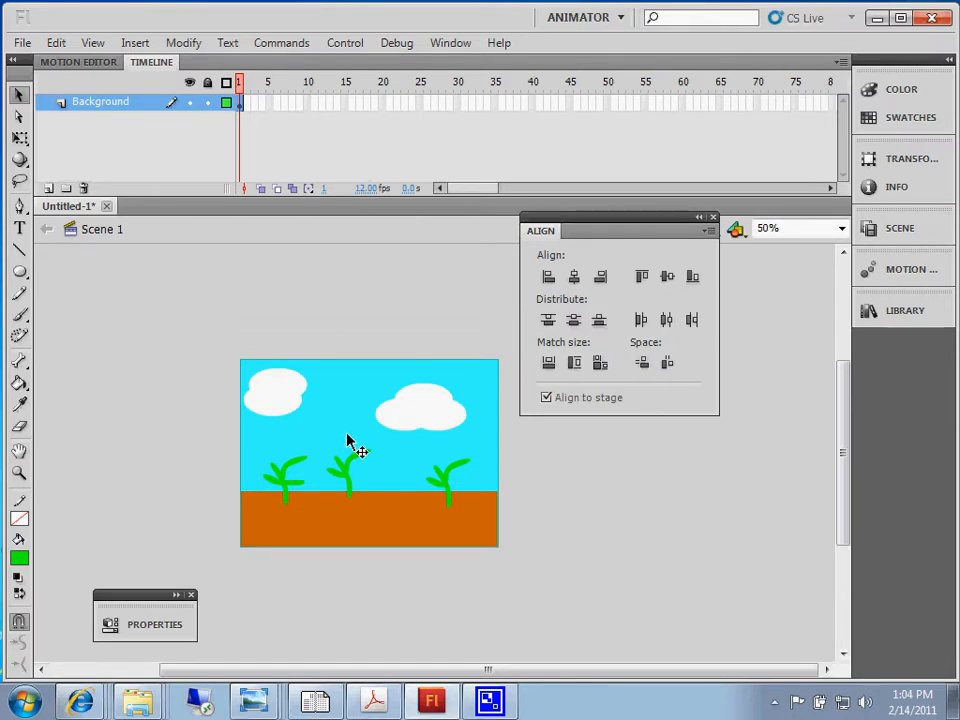
key("ctrl+a")
Step: Move the Align panel clear and place a copy of the grouped scene level with the original, a small gap to its right
left_click_drag(332, 444, 509, 505)
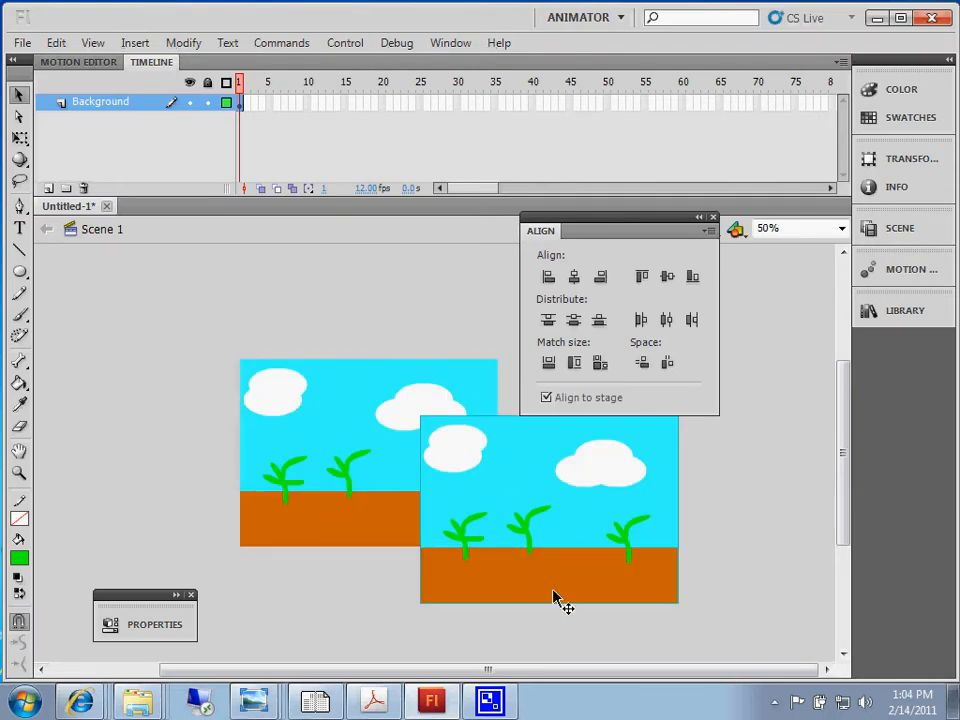
key("ctrl+z")
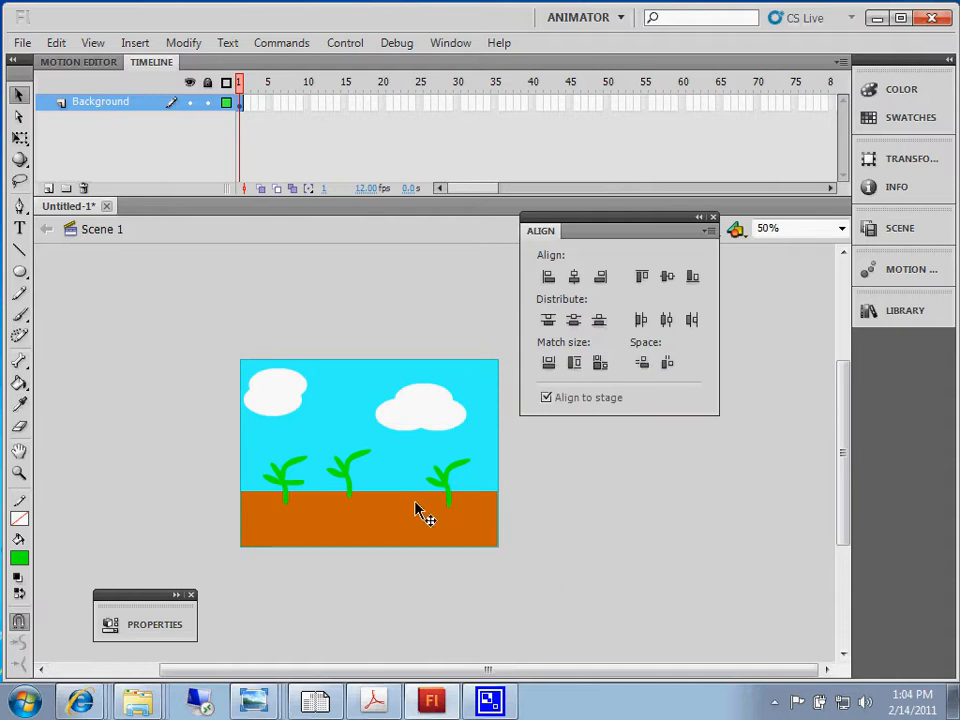
left_click_drag(591, 219, 128, 262)
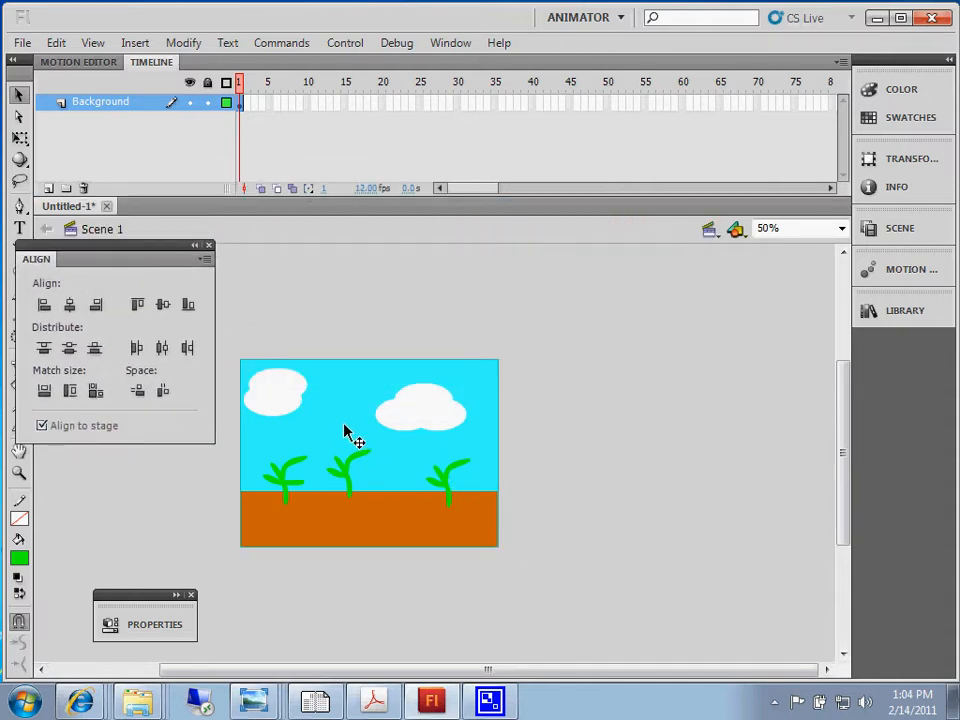
left_click_drag(342, 432, 632, 425)
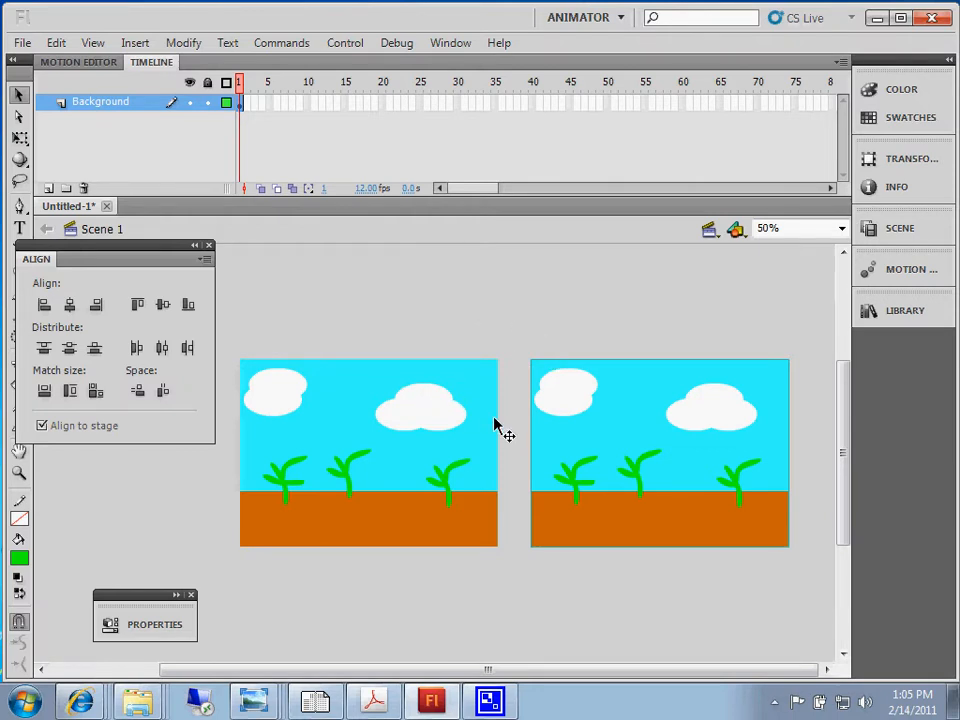
Step: Nudge the scene copy left in small increments until its edge butts against the original scene
left_click(841, 229)
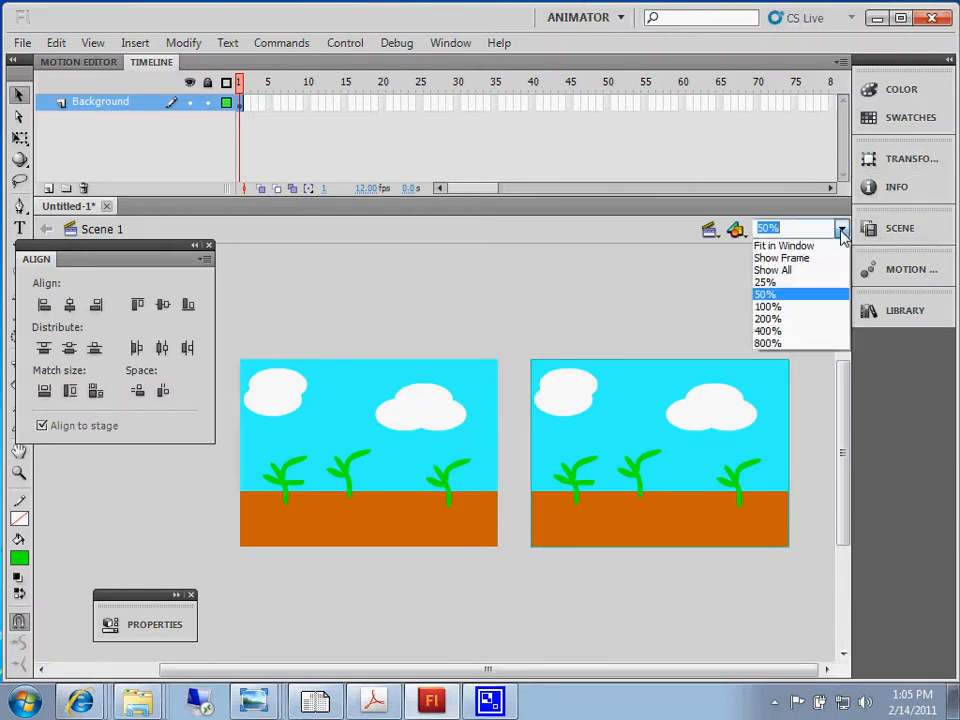
left_click(811, 324)
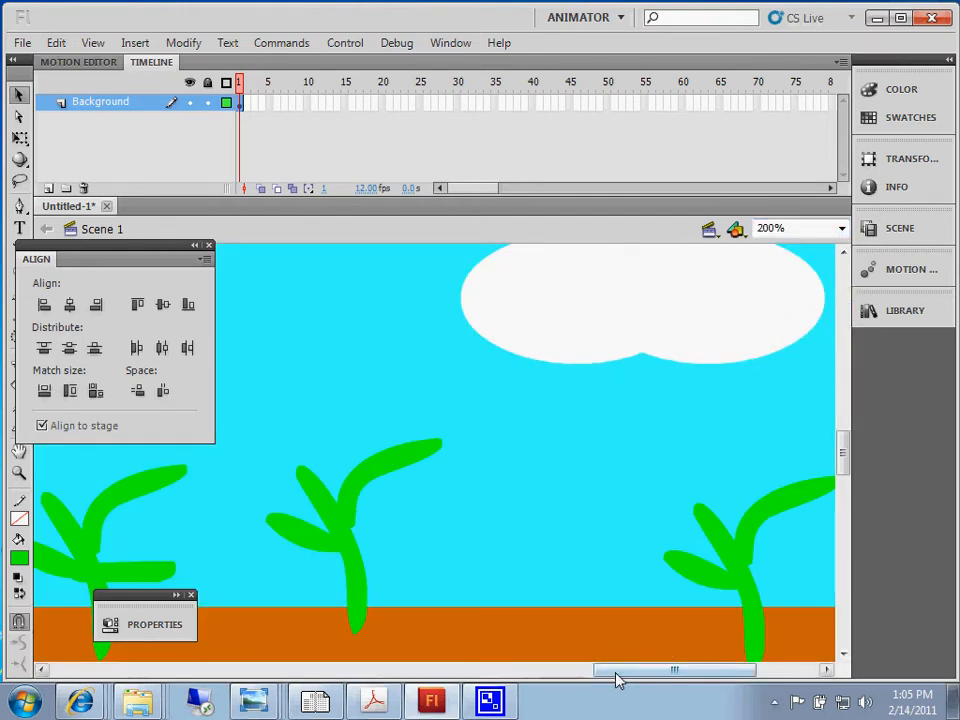
left_click_drag(617, 679, 491, 673)
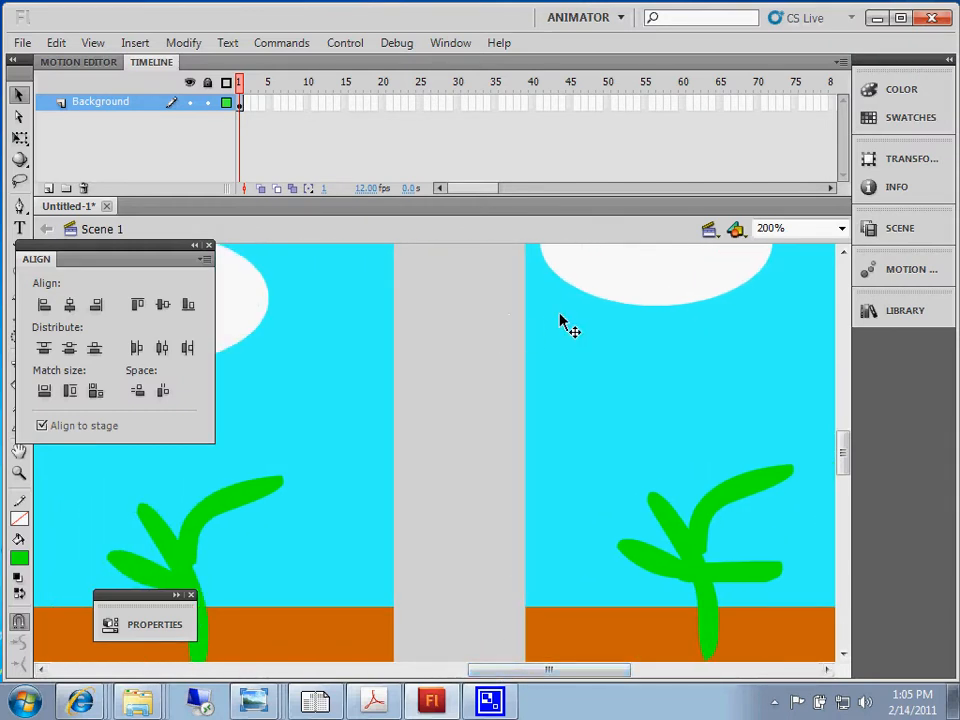
key("Left")
key("Left")
key("Left")
key("Left")
key("Left")
key("Left")
key("Left")
key("Left")
key("Left")
key("Left")
key("Left")
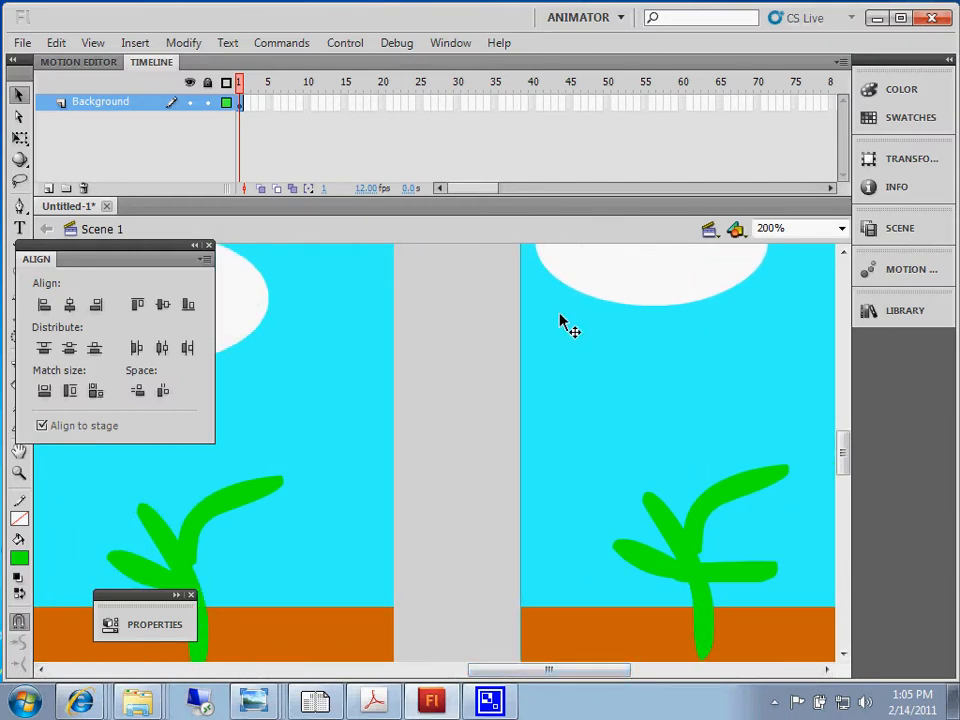
key("Left")
key("Left")
key("Left")
key("Left")
key("Left")
key("Left")
key("Left")
key("Left")
key("Left")
key("Left")
key("Left")
key("Left")
key("Left")
key("Left")
key("Left")
key("Left")
key("Left")
key("Left")
key("Left")
key("Left")
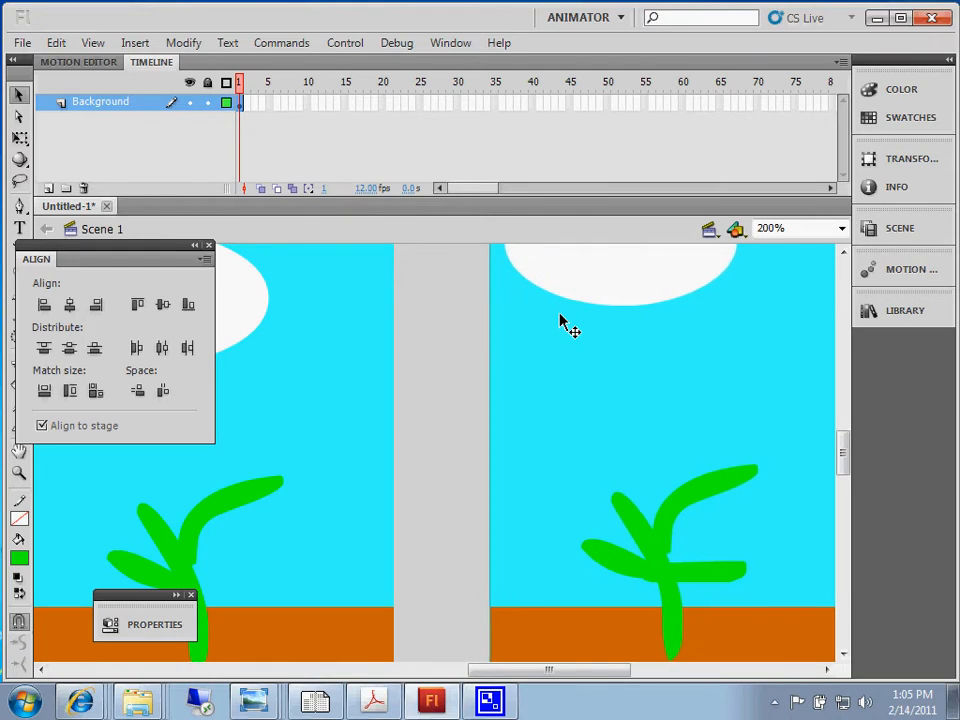
key("Left")
key("Left")
key("Left")
key("Left")
key("Left")
key("Left")
key("Left")
key("Left")
key("Left")
key("Left")
key("Left")
key("Left")
key("Left")
key("Left")
key("Left")
key("Left")
key("Left")
key("Left")
key("Left")
key("Left")
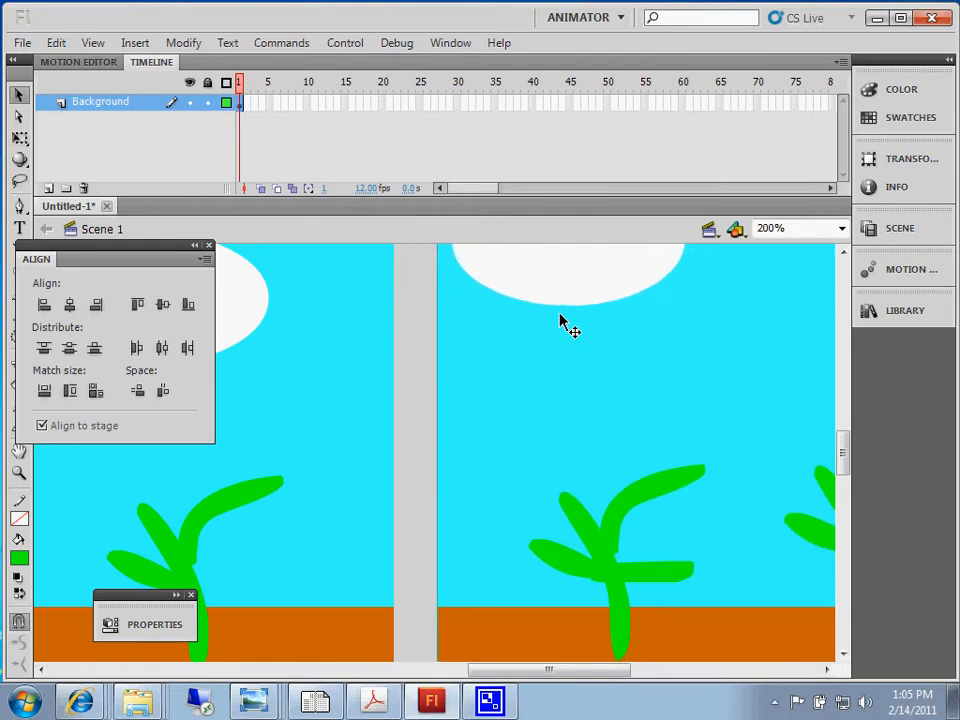
key("Left")
key("Left")
key("Left")
key("Left")
key("Left")
key("Left")
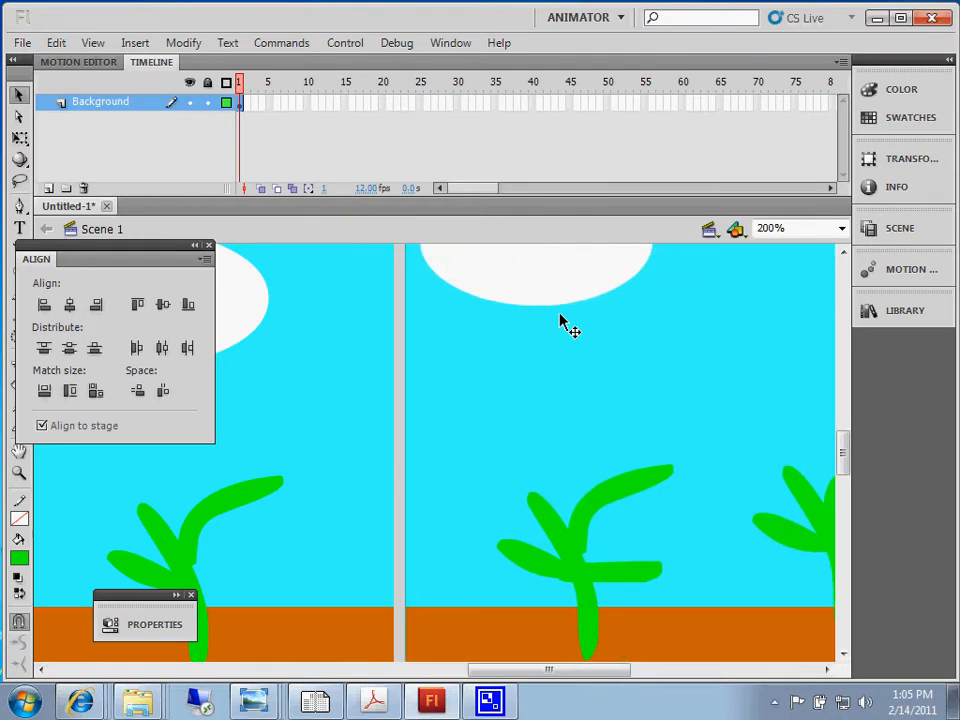
key("Left")
key("Left")
key("Left")
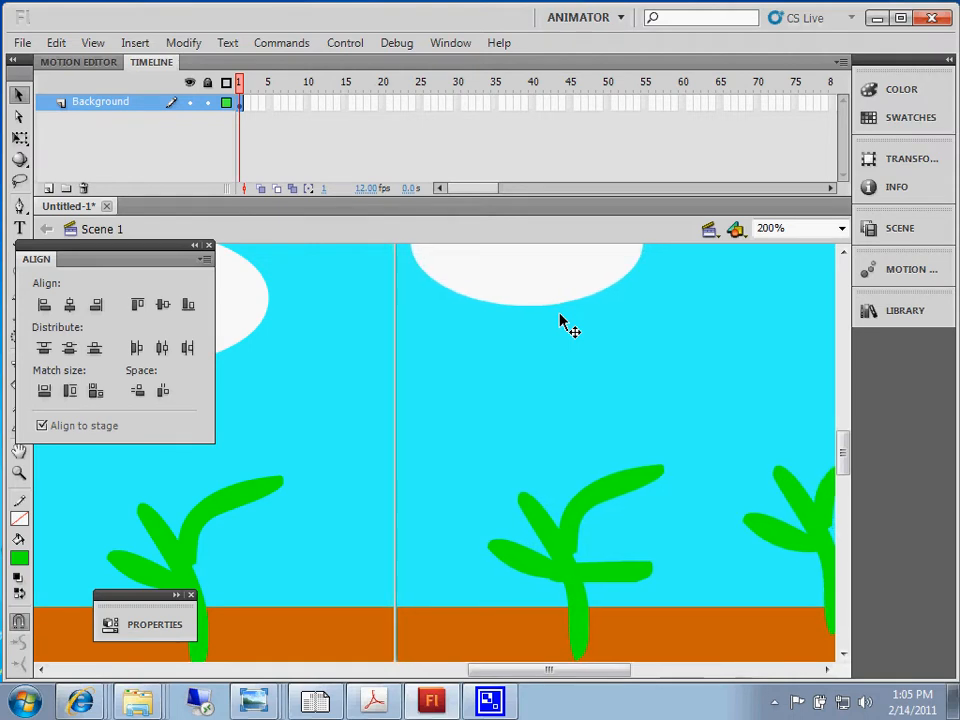
key("Left")
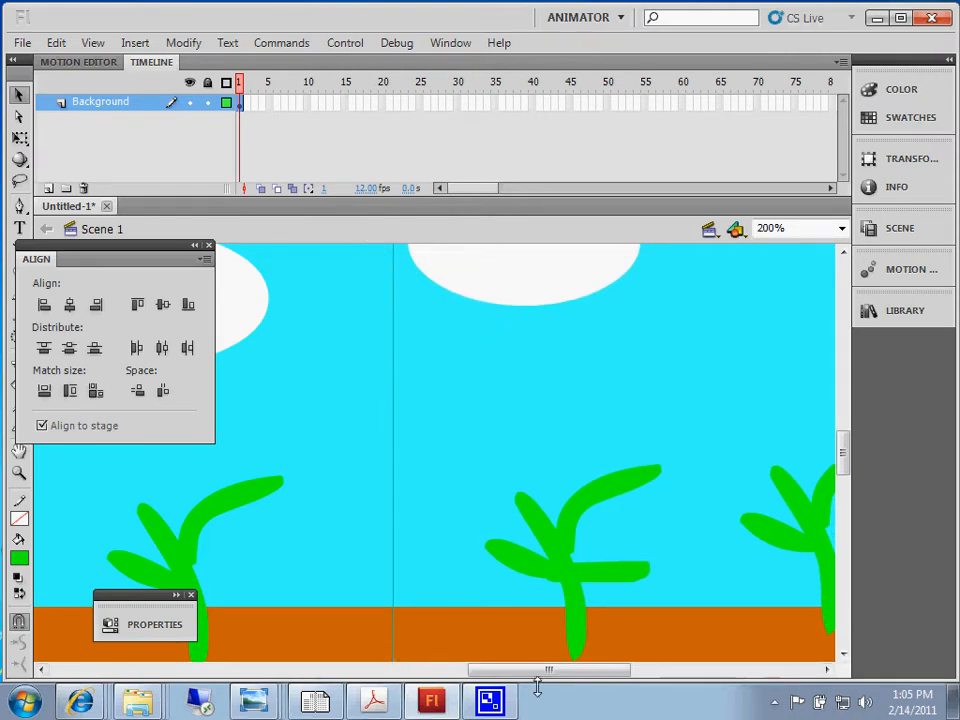
Step: Try shifting the scene copy slightly down relative to the original, and undo the move
left_click_drag(531, 677, 496, 678)
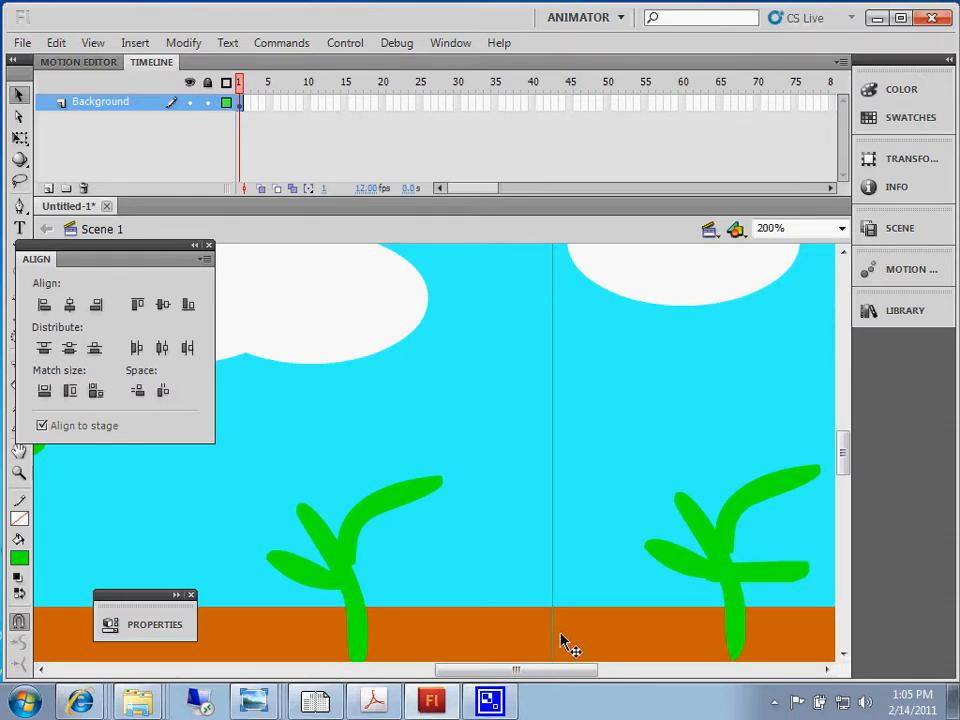
left_click_drag(536, 677, 555, 681)
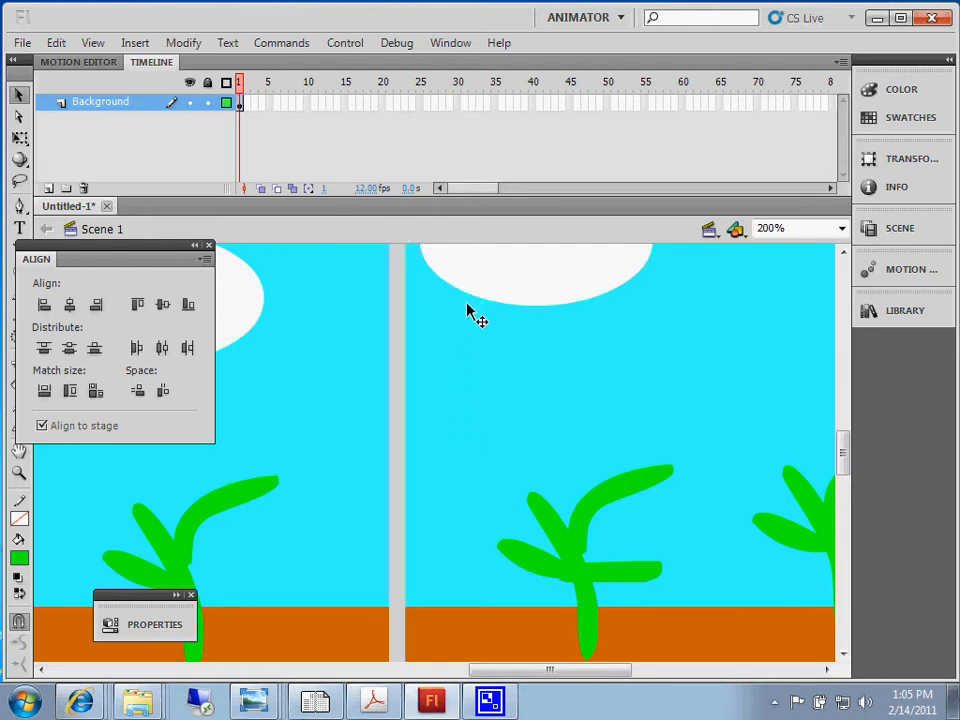
left_click_drag(461, 381, 463, 403)
scroll(475, 413, "up", 5)
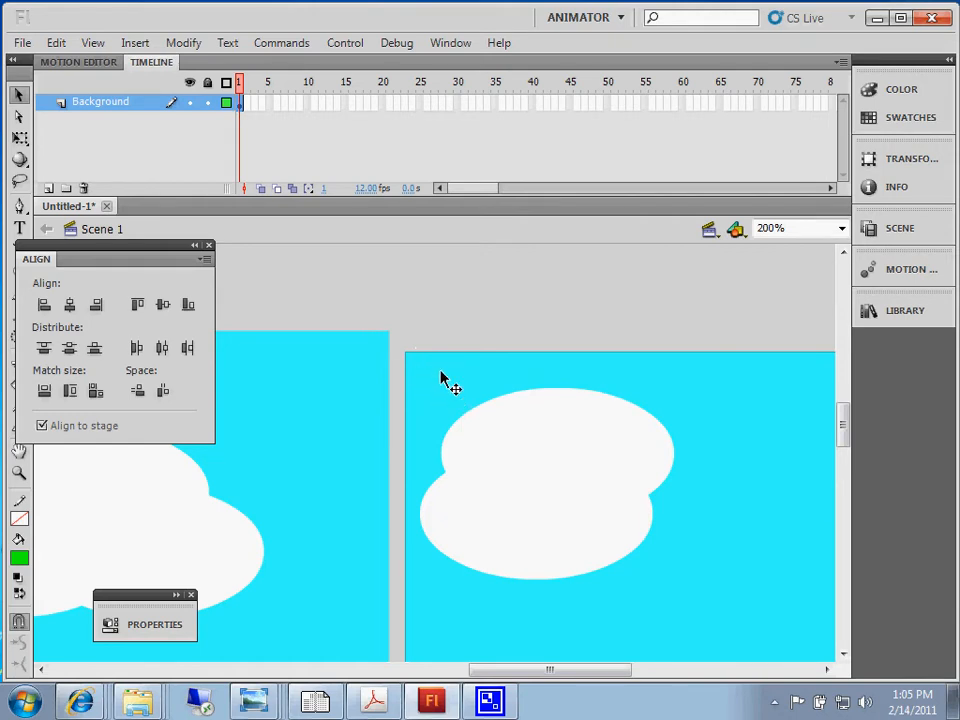
key("ctrl+z")
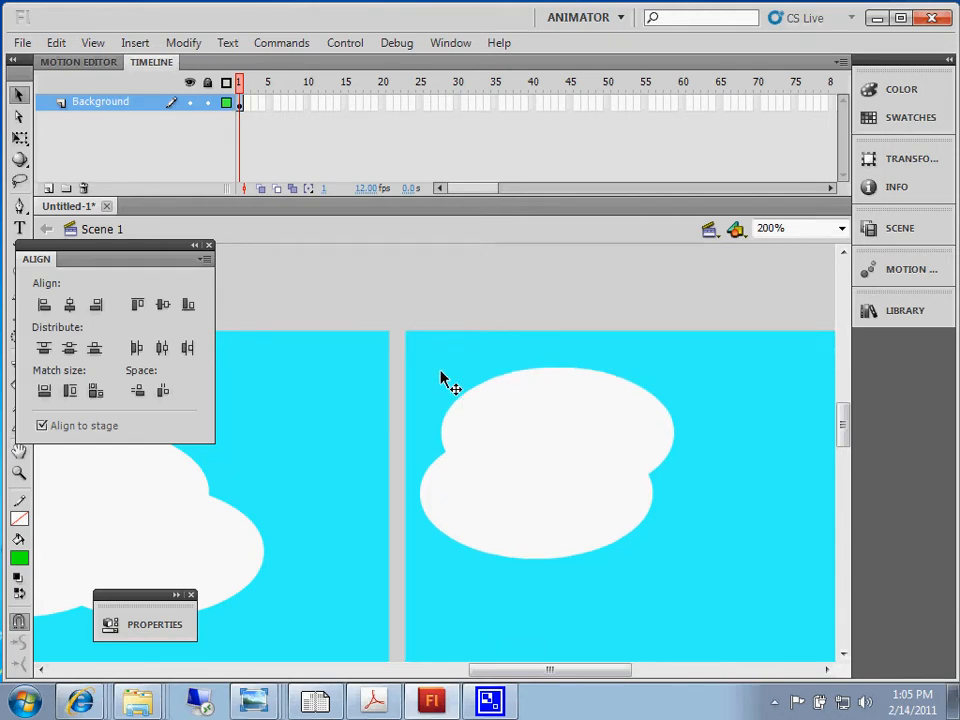
Step: Close the remaining gap by nudging the scene copy left against the original, and deselect it
key("Left")
key("Left")
key("Left")
key("Left")
key("Left")
key("Left")
key("Left")
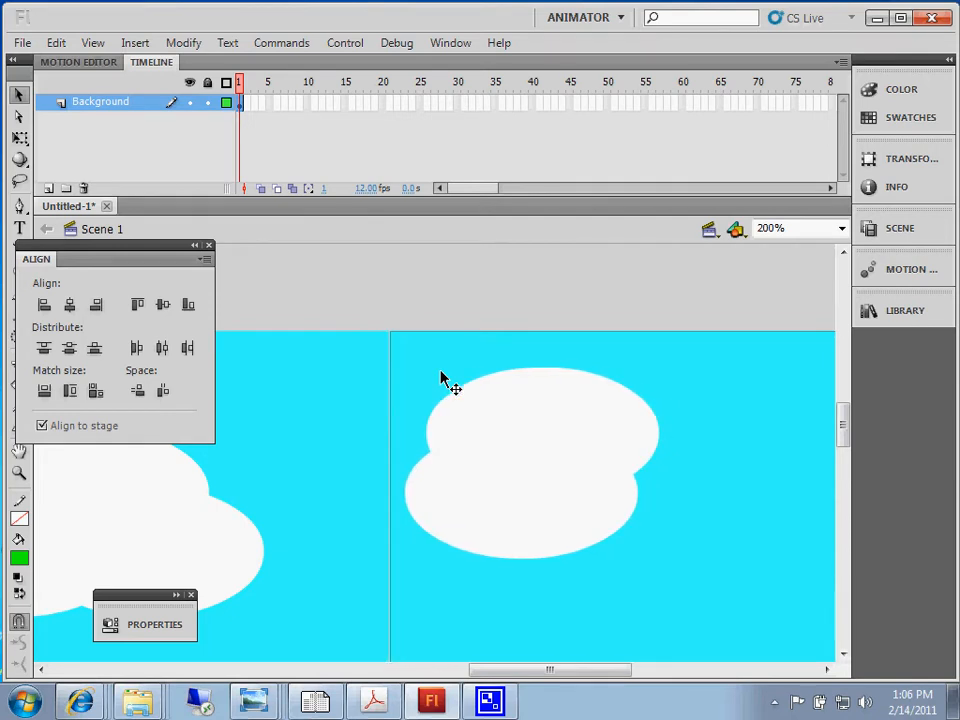
key("Left")
left_click(317, 284)
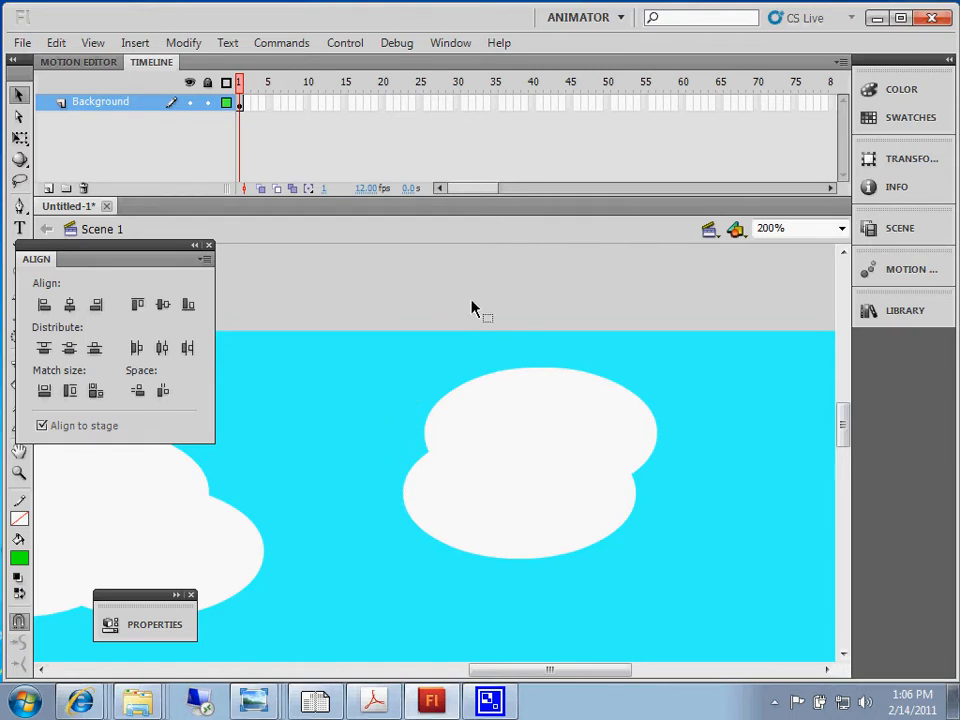
Step: Group the two adjoining scenes into one wide background and insert a keyframe at frame 40 of the Background layer
key("ctrl+minus")
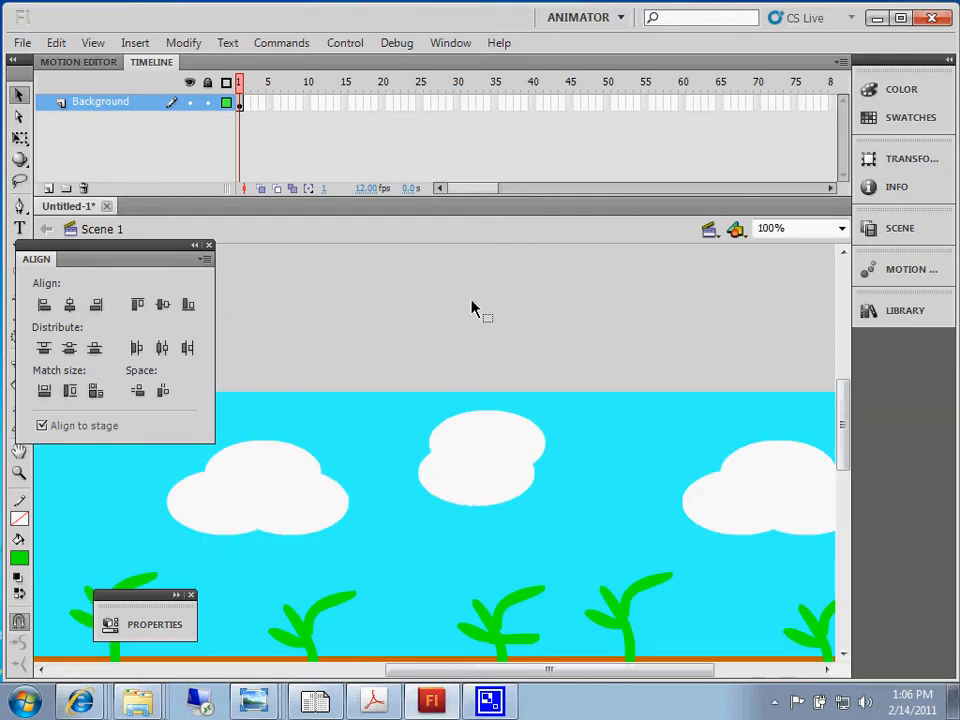
key("ctrl+minus")
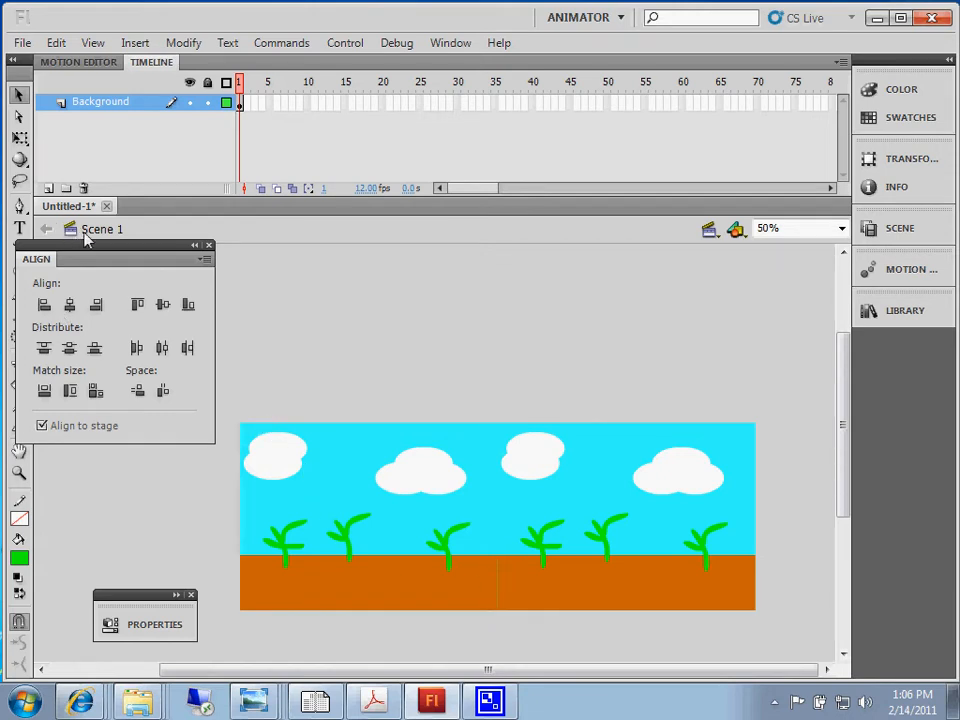
left_click_drag(103, 261, 66, 257)
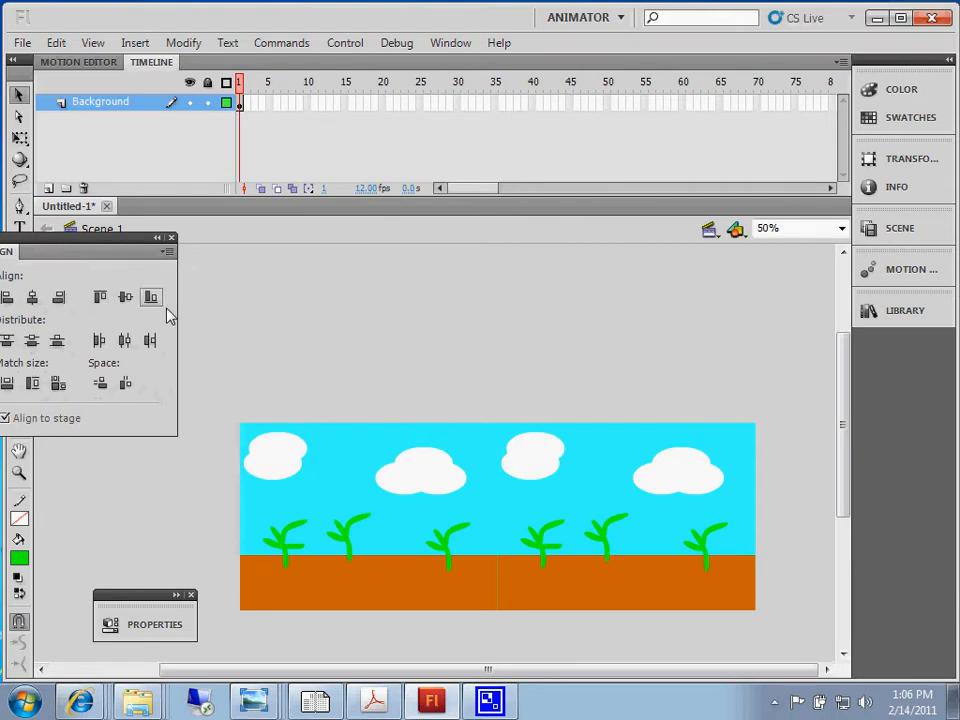
left_click_drag(226, 389, 808, 642)
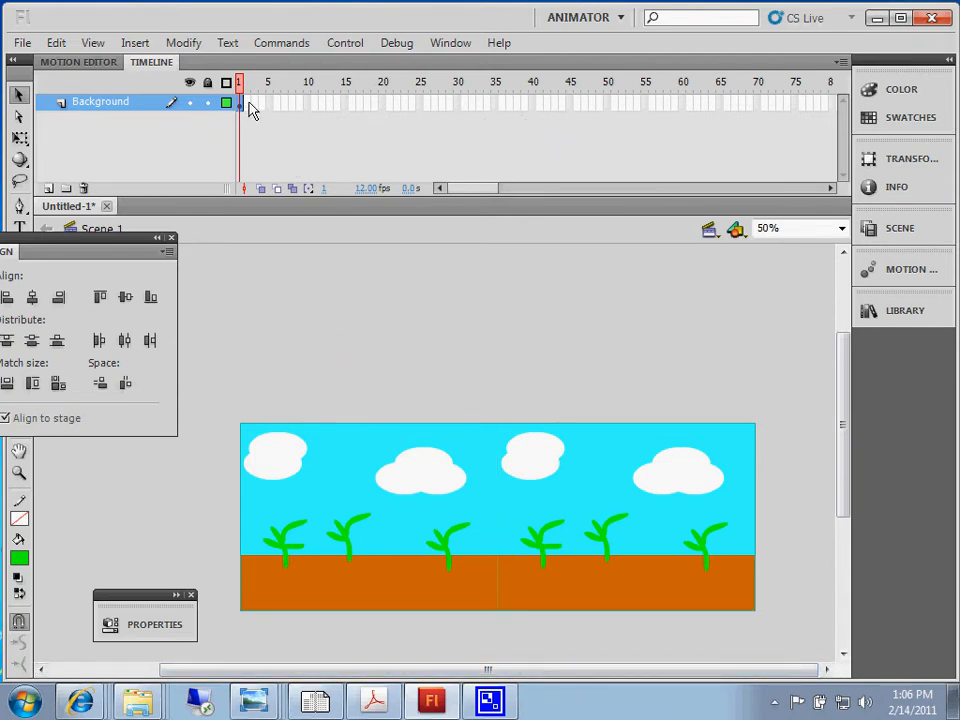
left_click(533, 104)
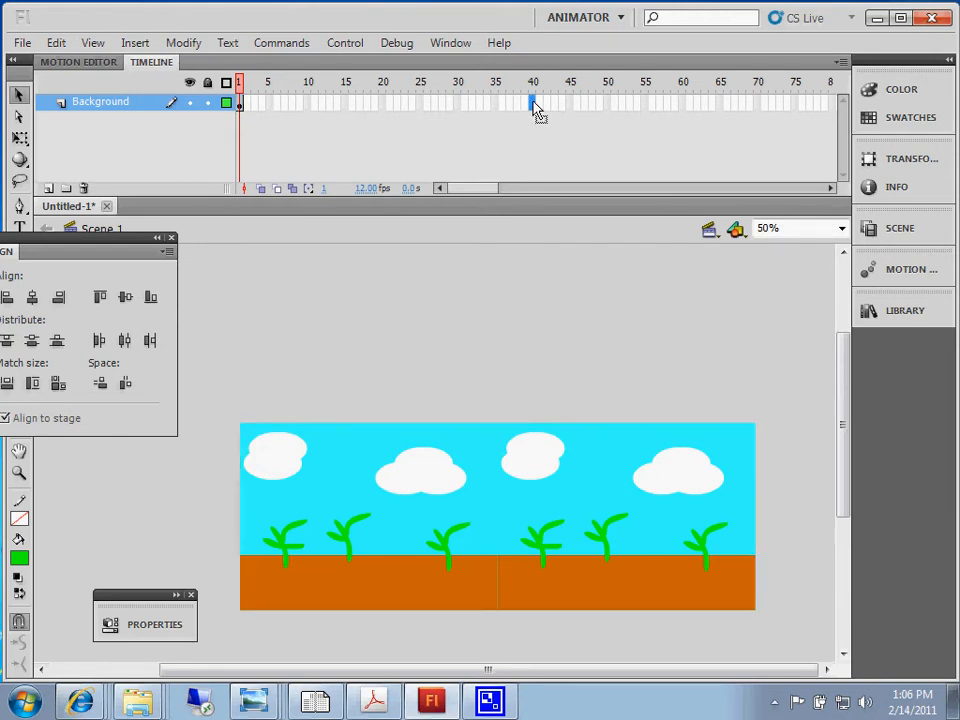
key("F5")
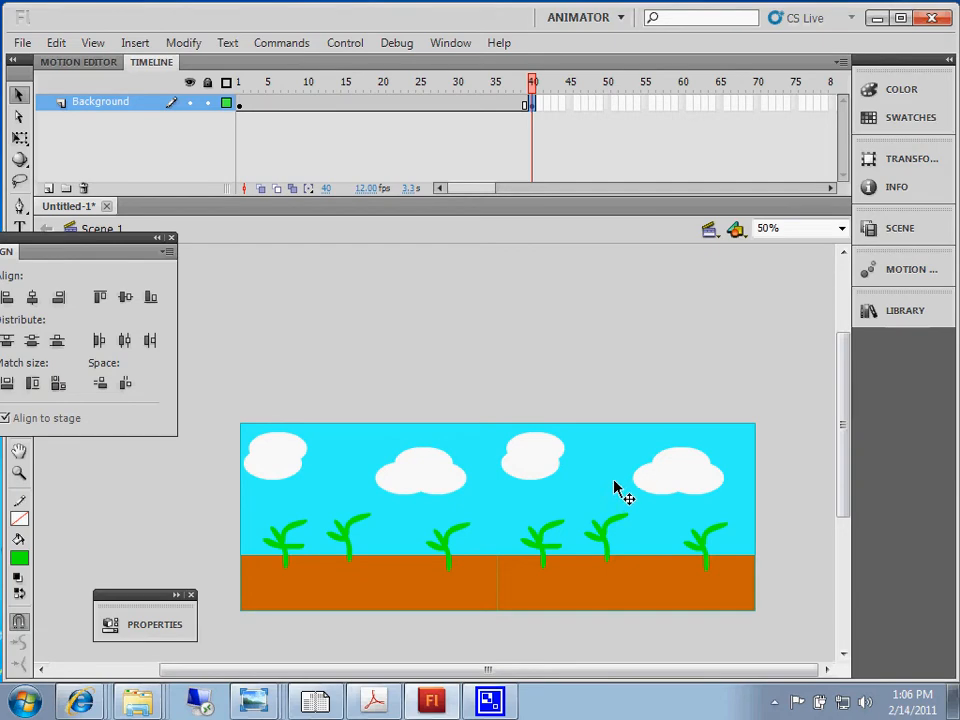
Step: Move the floating Align panel clear of the artwork, undoing the accidental shift of the background
left_click_drag(107, 249, 205, 210)
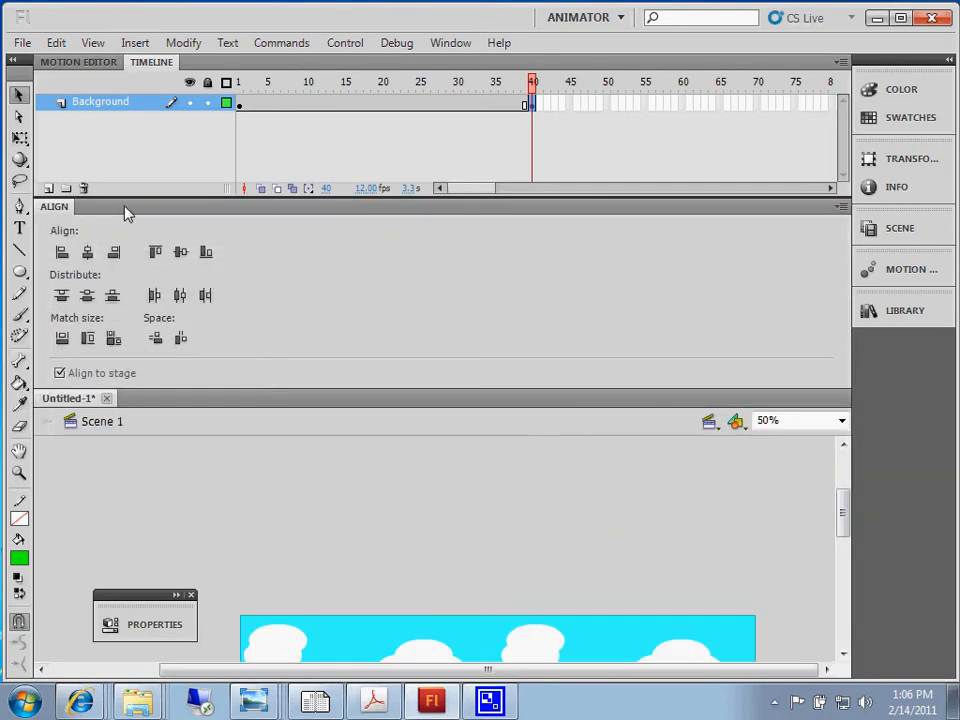
left_click_drag(128, 213, 265, 440)
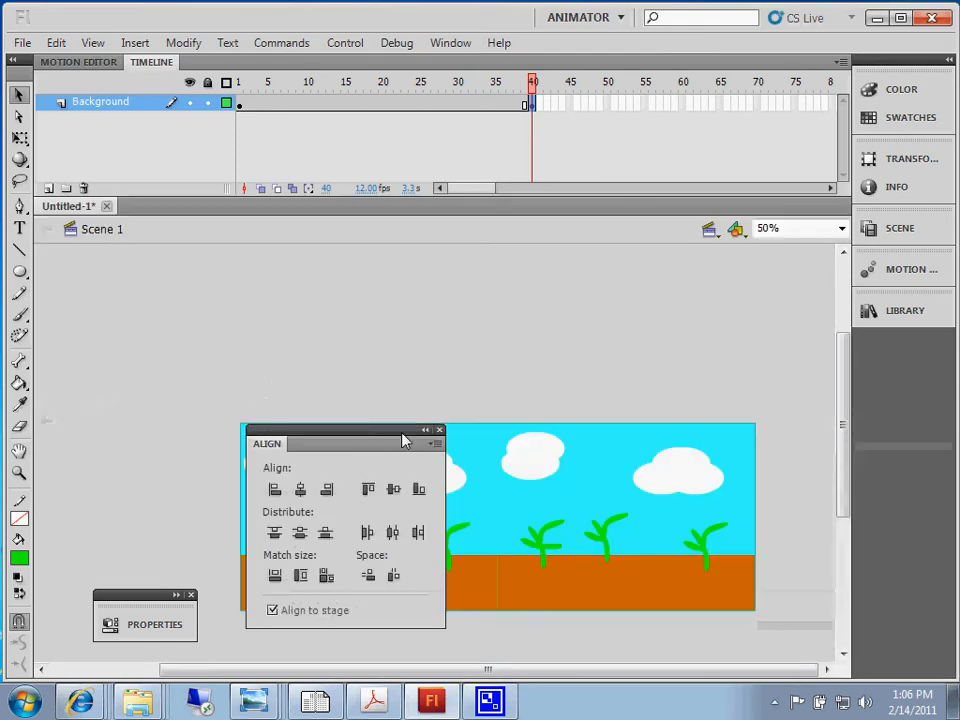
left_click_drag(371, 429, 227, 367)
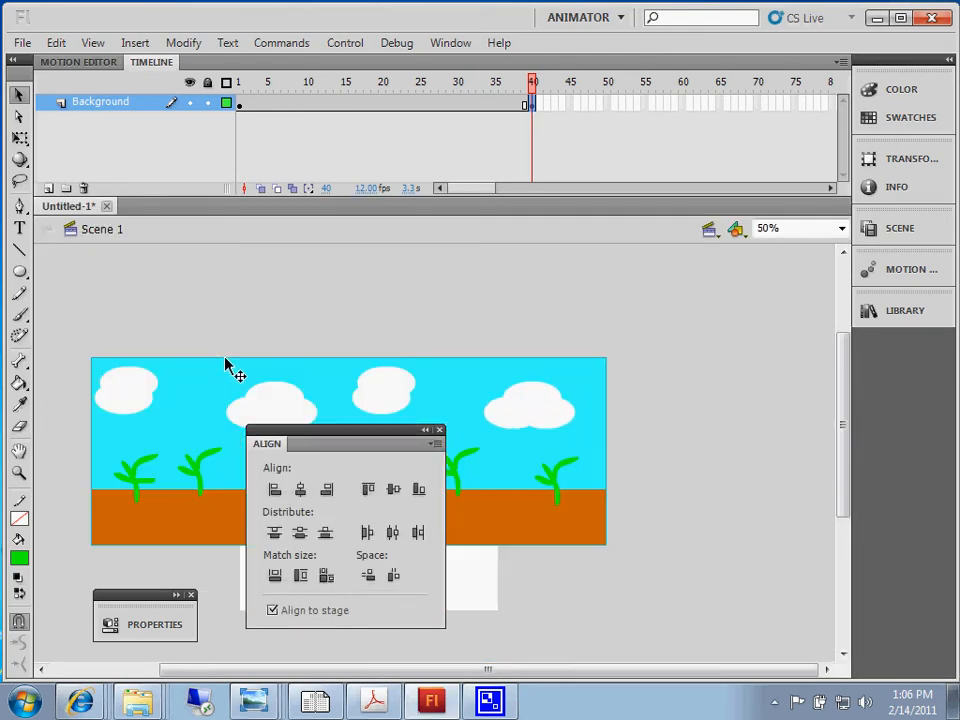
key("ctrl+z")
left_click_drag(321, 437, 119, 259)
Step: At frame 40, move the wide background left and align its right edge to the stage
left_click_drag(598, 480, 345, 480)
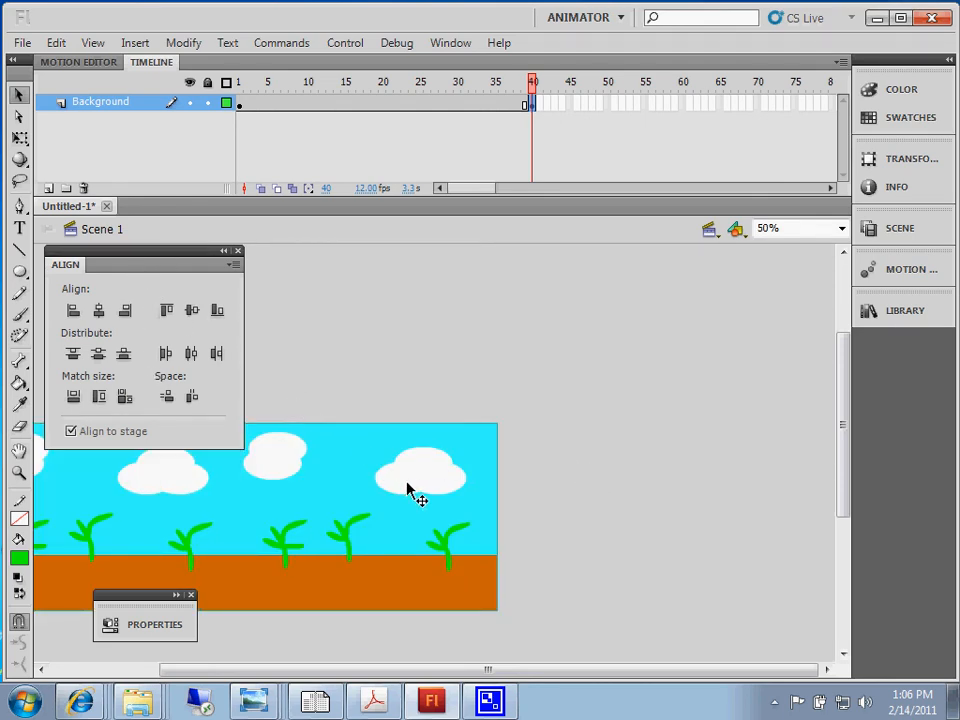
left_click_drag(407, 490, 531, 493)
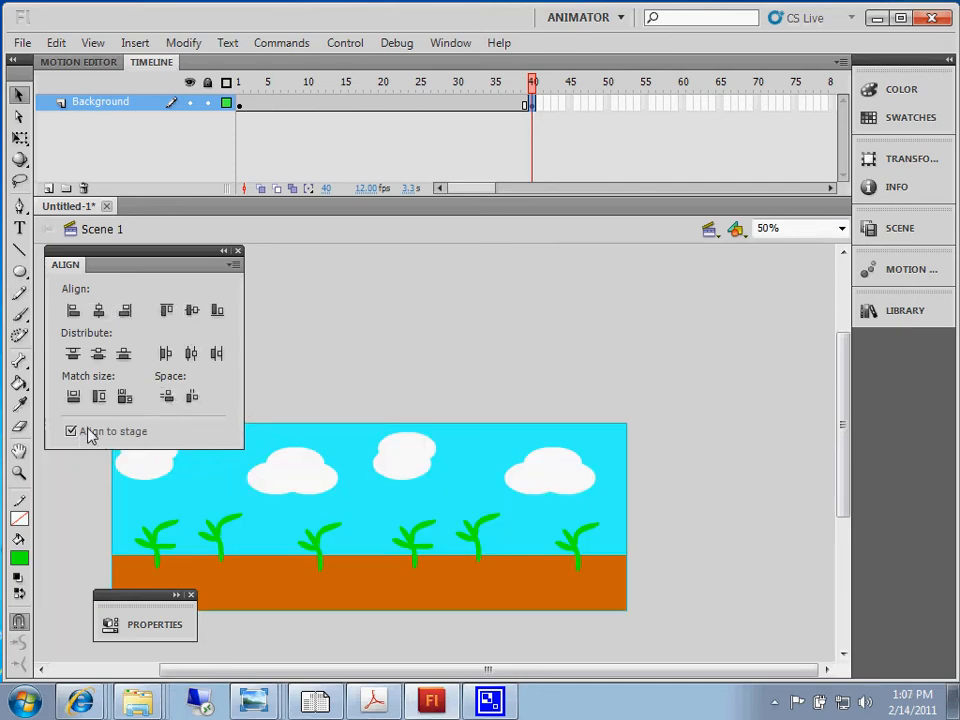
left_click(126, 313)
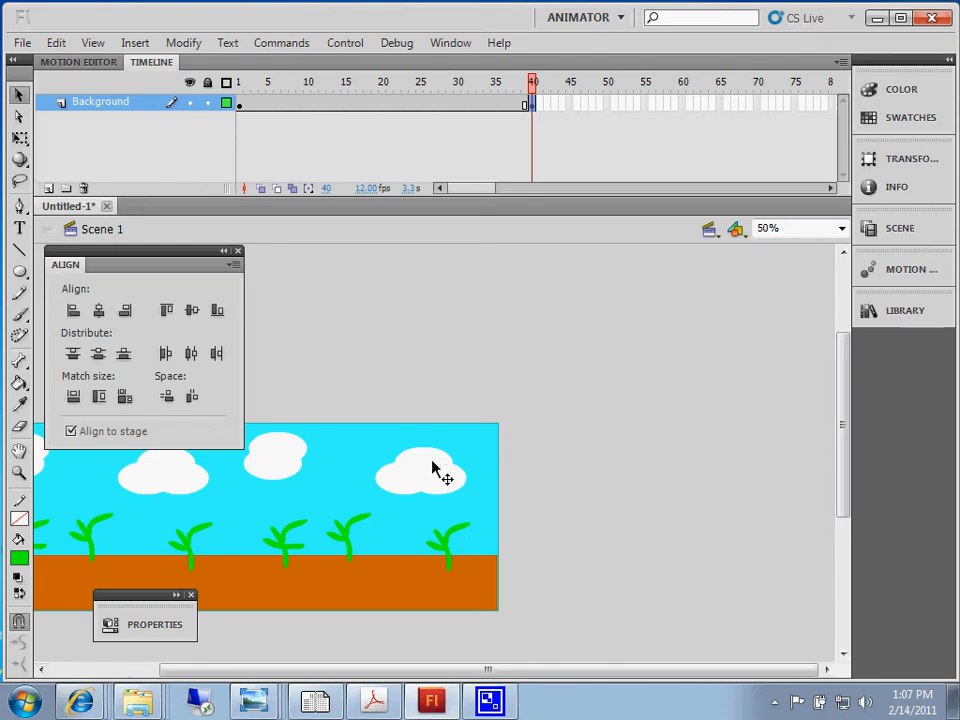
Step: Nudge the background left past the stage's right edge, and align its right edge to the stage again
key("Left")
key("Left")
key("Left")
key("Left")
key("Left")
key("Left")
key("Left")
key("Left")
key("Left")
key("Left")
key("Left")
key("Left")
key("Left")
key("Left")
key("Left")
key("Left")
key("Left")
key("Left")
key("Left")
key("Left")
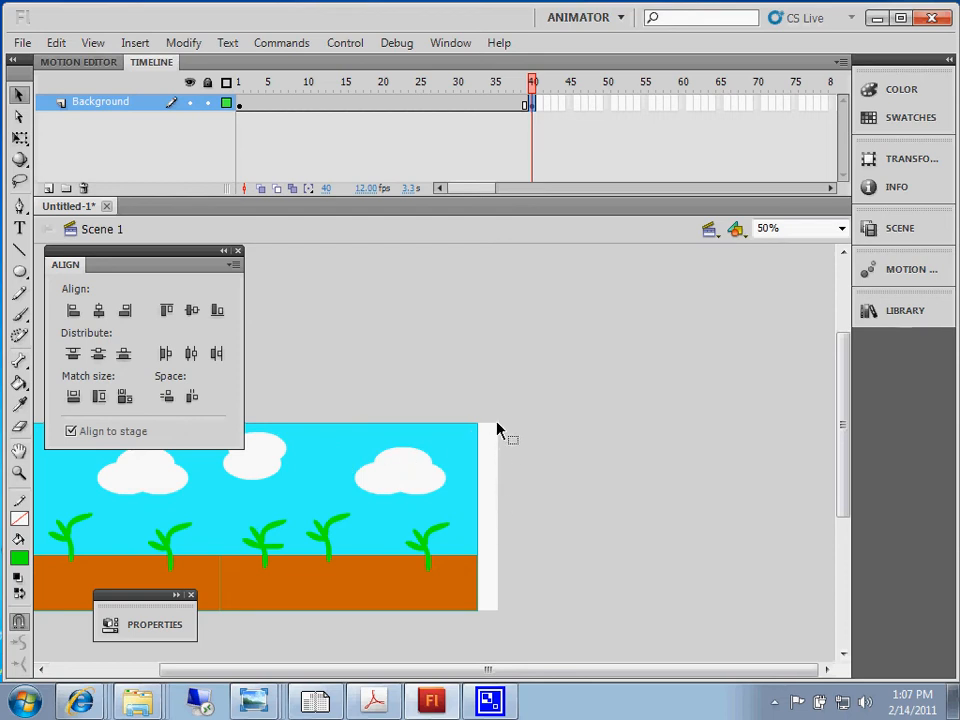
left_click(125, 311)
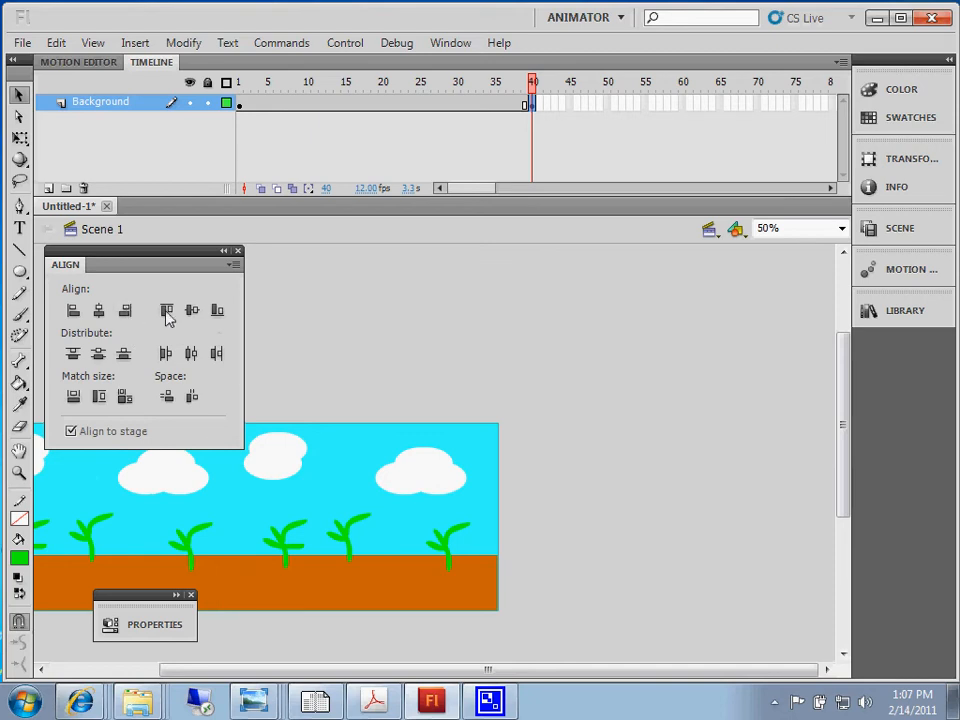
Step: Compare the background at frames 1 and 40, and create a classic tween between the two keyframes
left_click(232, 104)
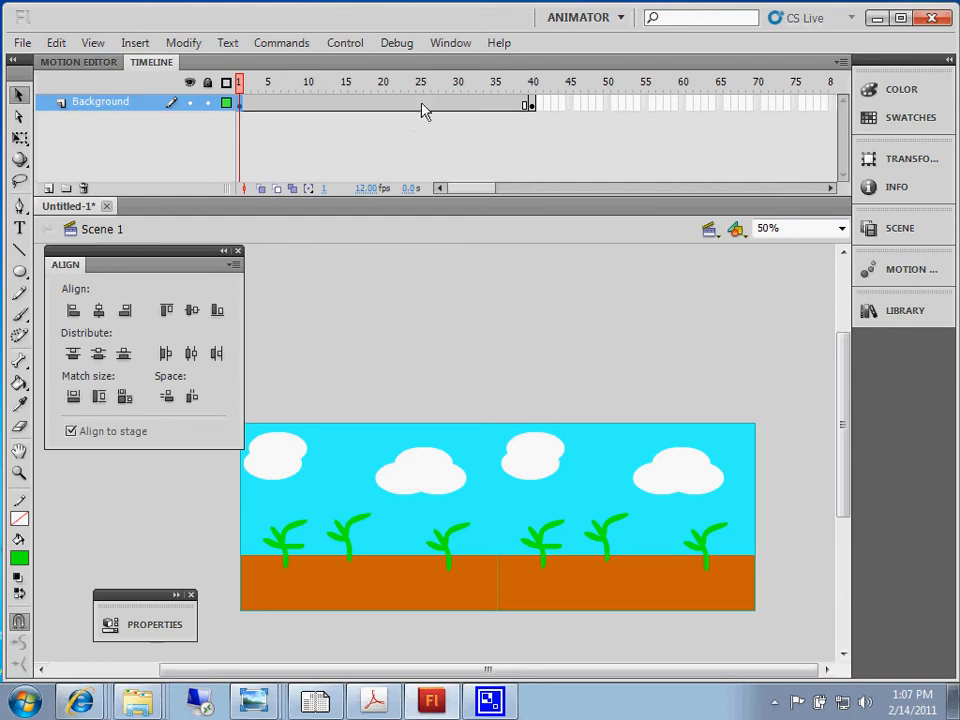
left_click(532, 104)
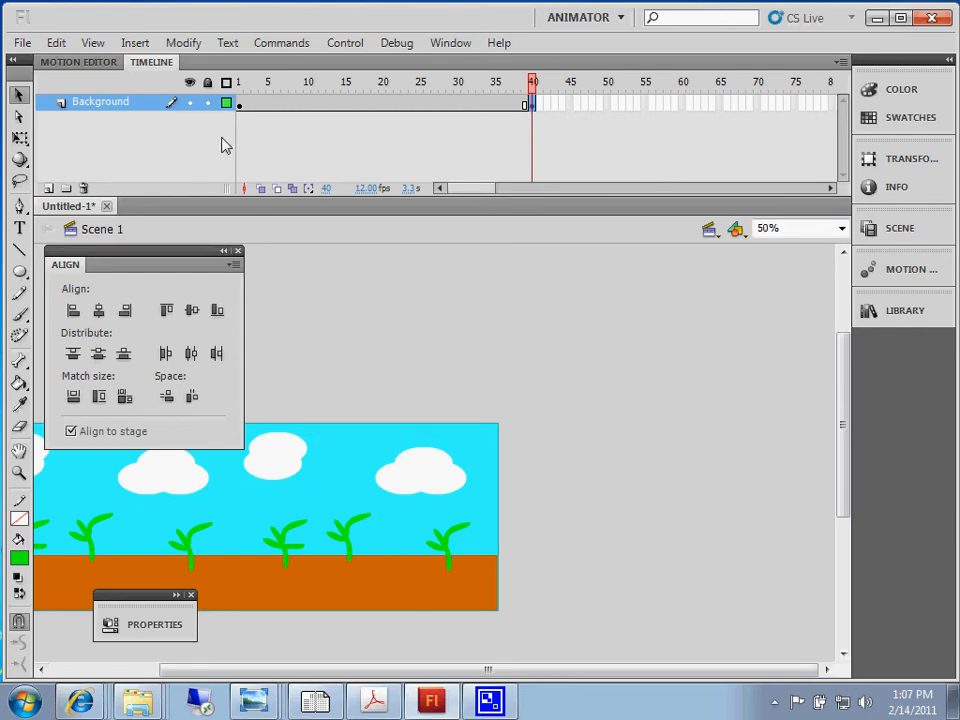
left_click(430, 105)
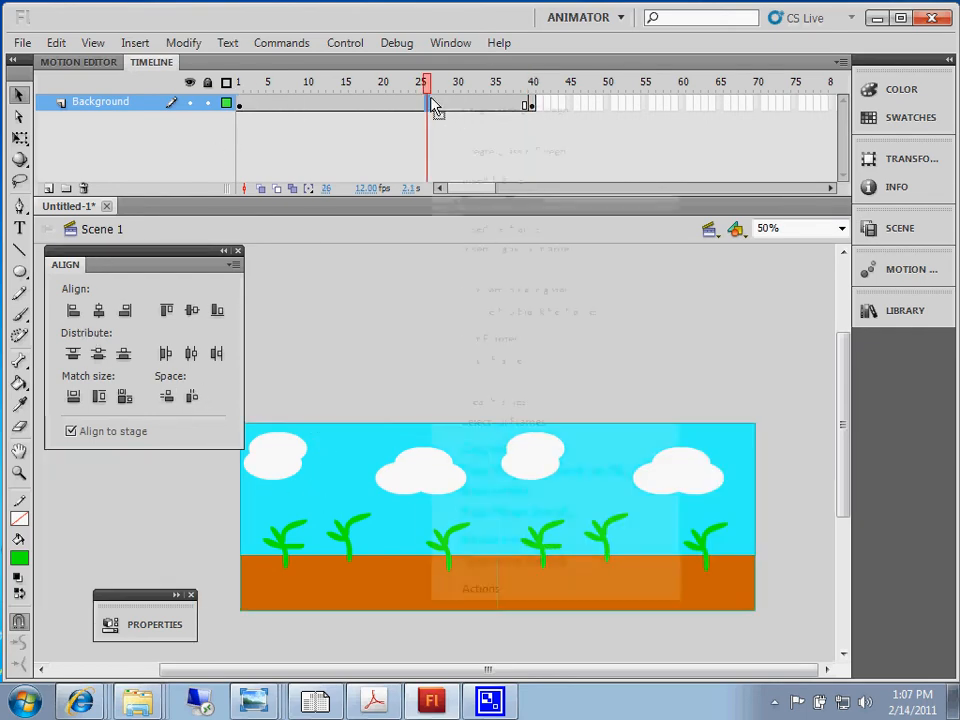
right_click(435, 103)
left_click(545, 152)
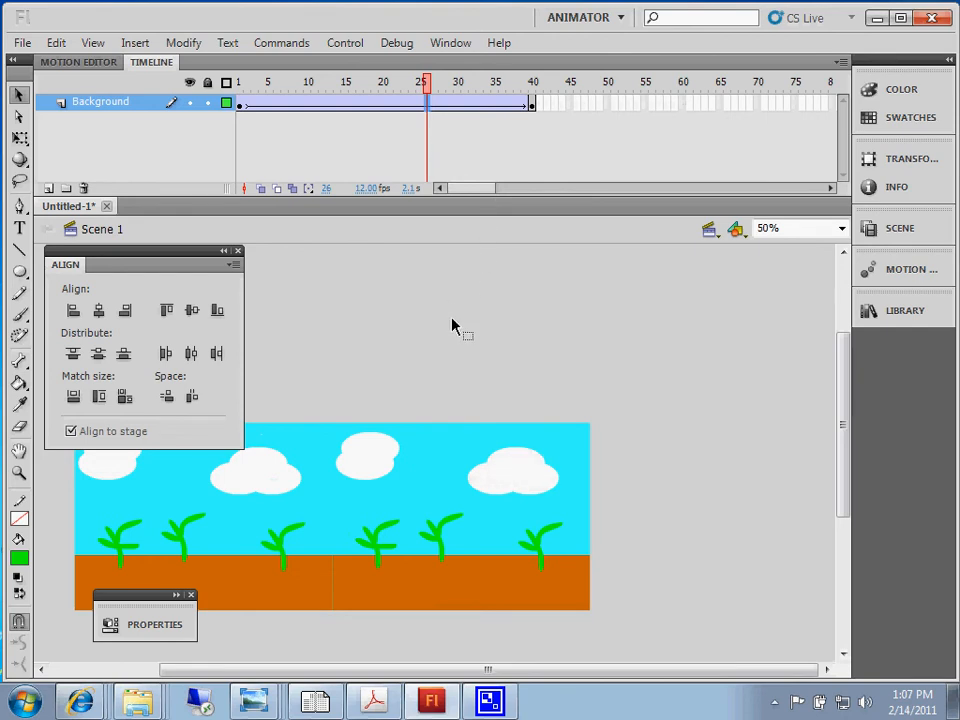
Step: Test the movie to watch the scrolling background, close the preview and minimize the program window
key("ctrl+Return")
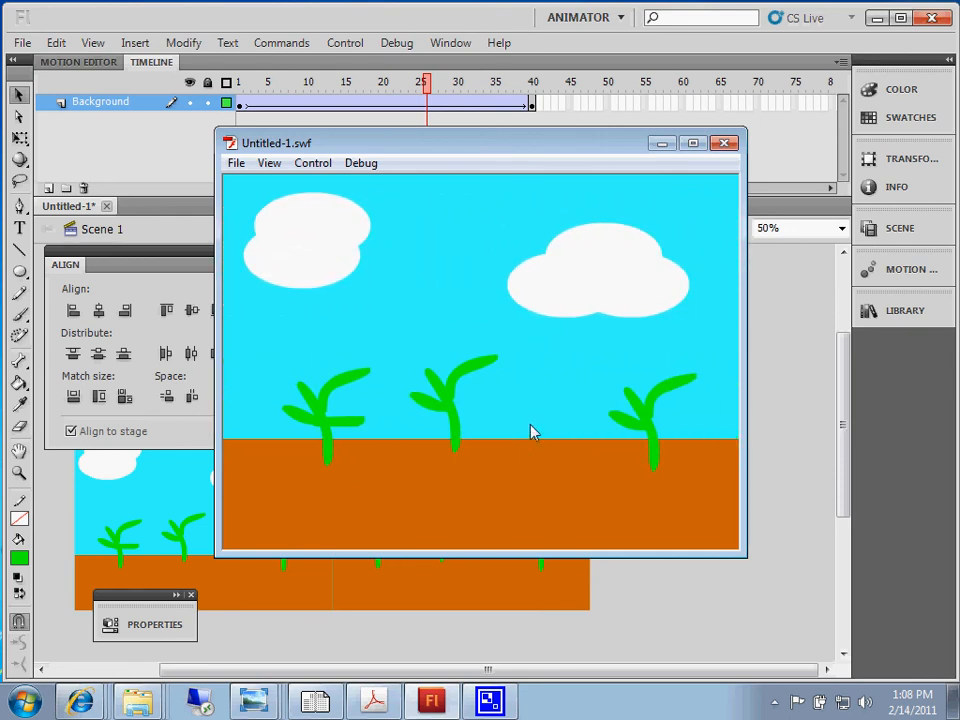
left_click(726, 145)
left_click(878, 18)
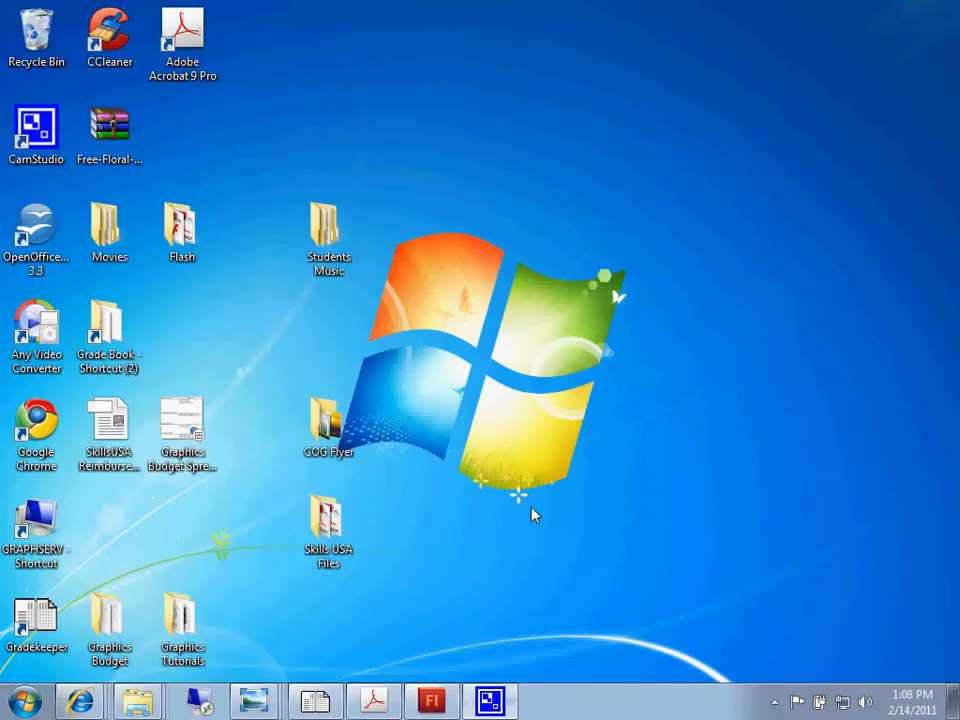
Step: Switch to the PM Locker network folder in Windows Explorer and open its Flash Scrolling Backgrounds subfolder
mouse_move(145, 710)
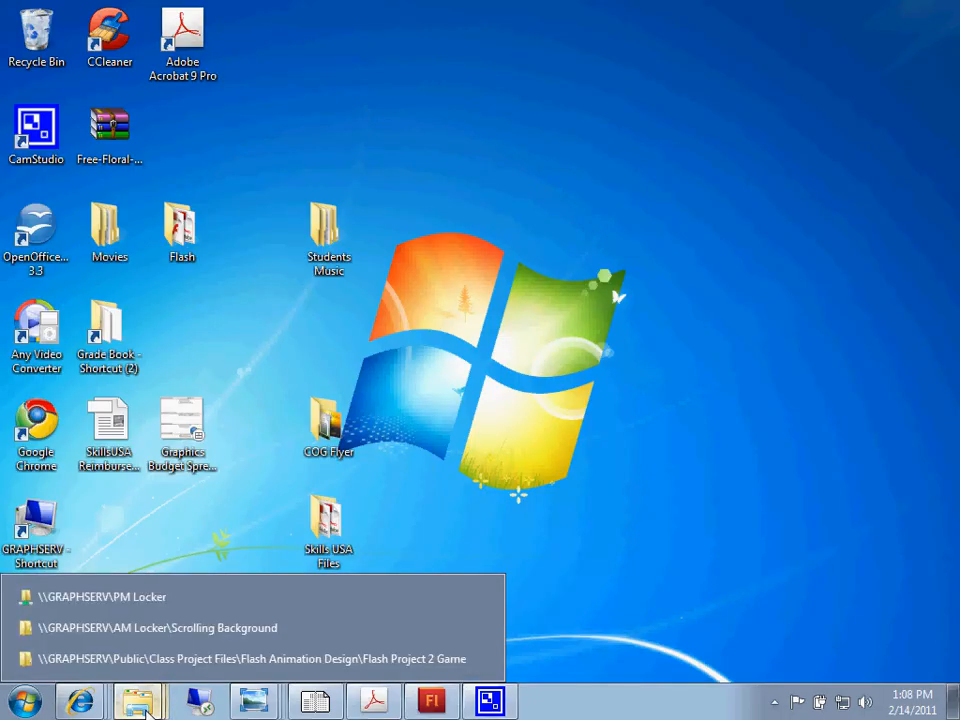
left_click(88, 596)
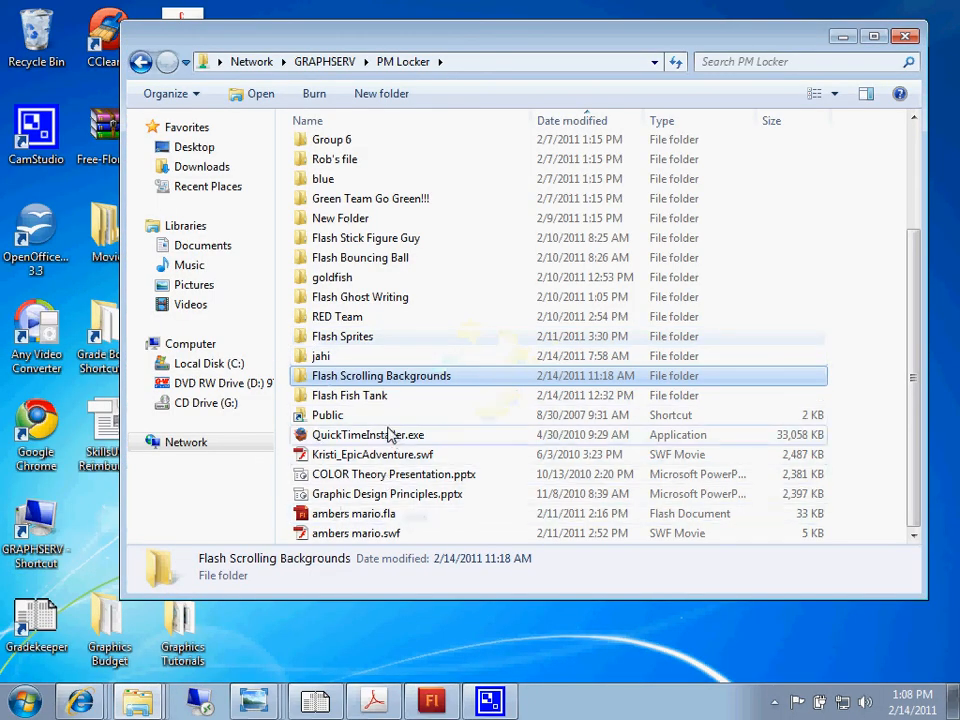
double_click(483, 383)
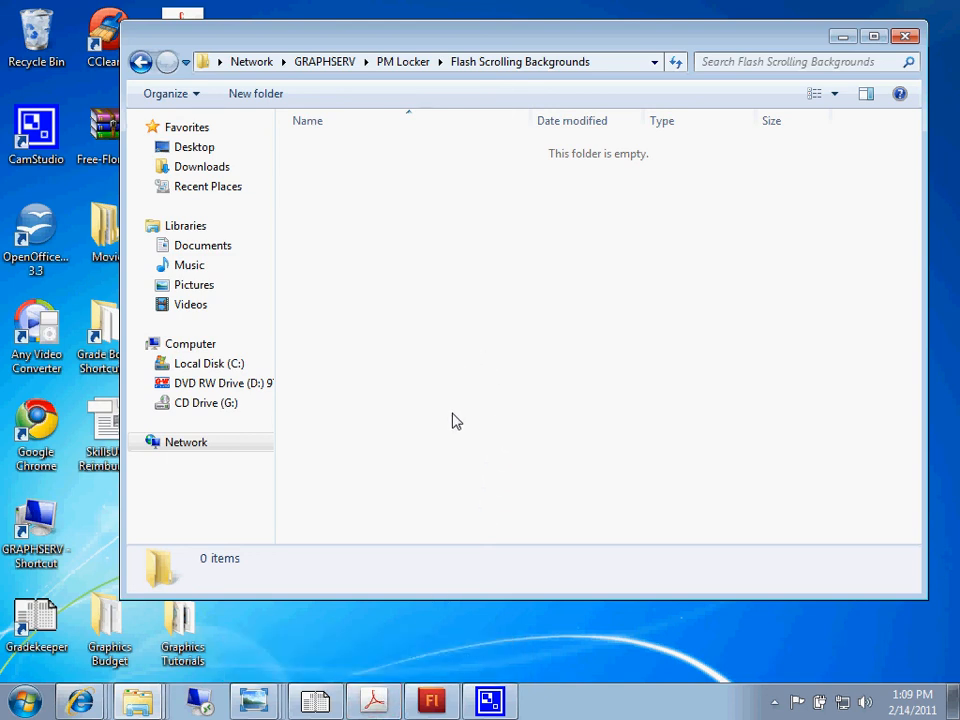
Step: View the movie-art-storyboard-ghost.jpg storyboard in Windows Photo Viewer, and minimize the viewer to return to the folder
mouse_move(372, 701)
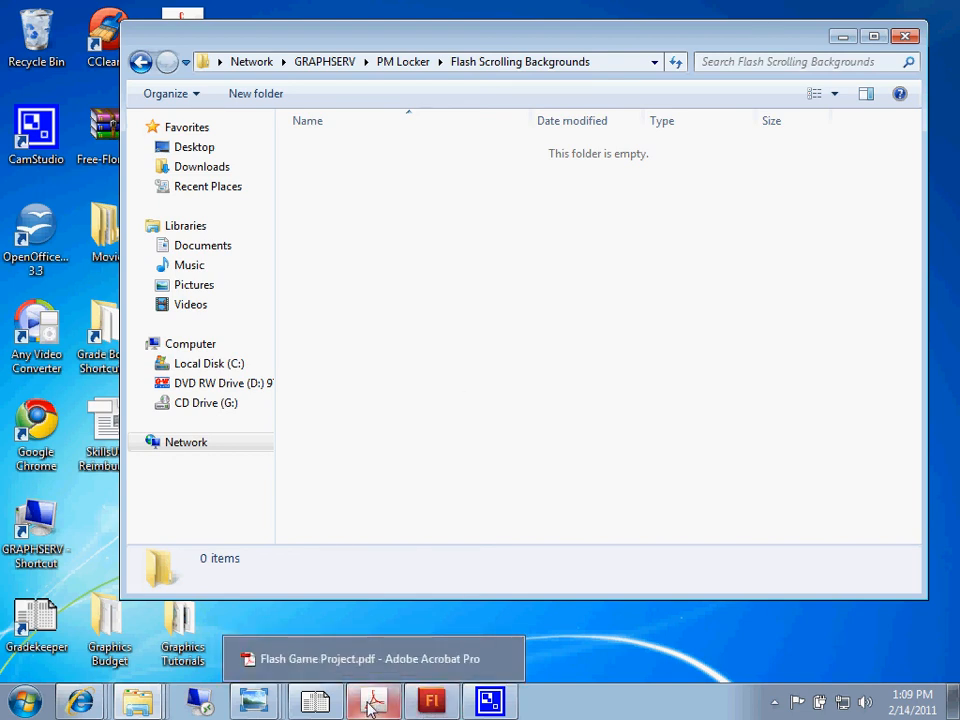
mouse_move(254, 701)
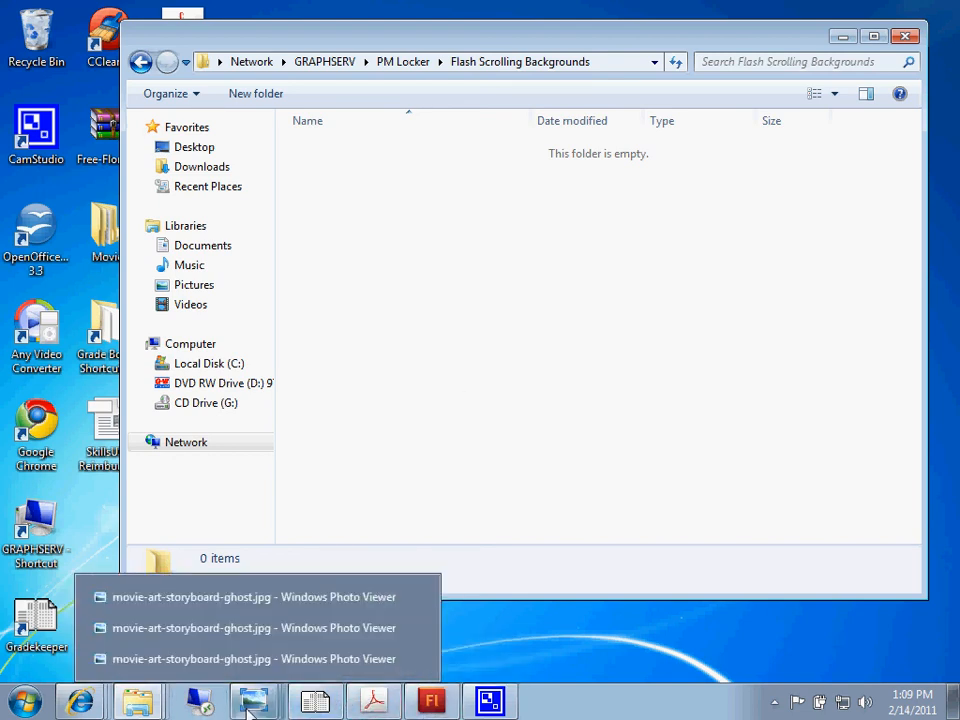
left_click(208, 600)
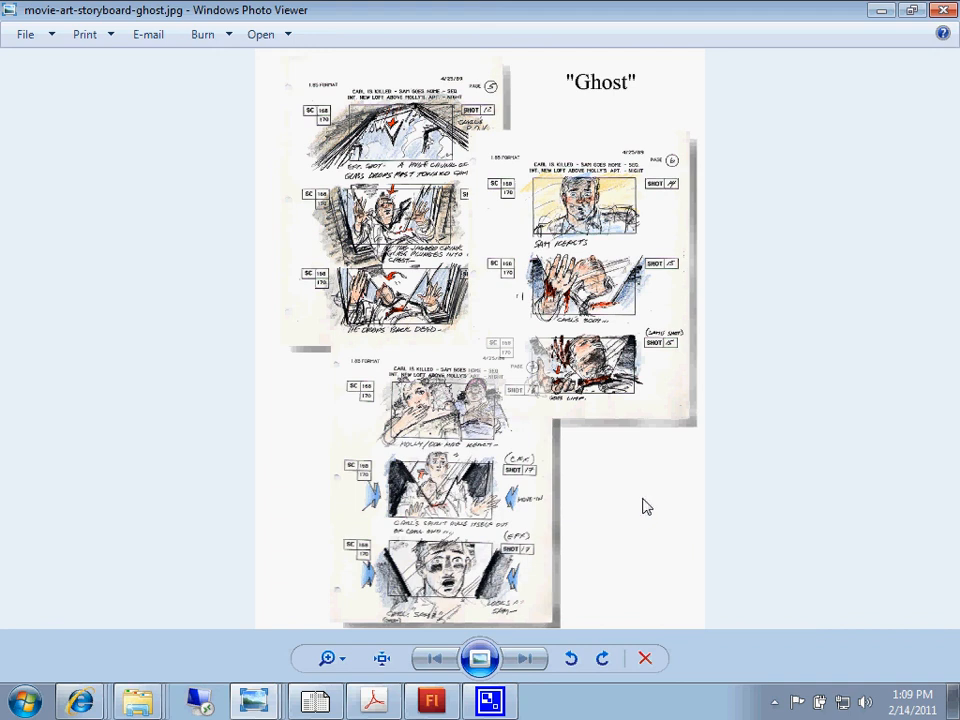
left_click(883, 10)
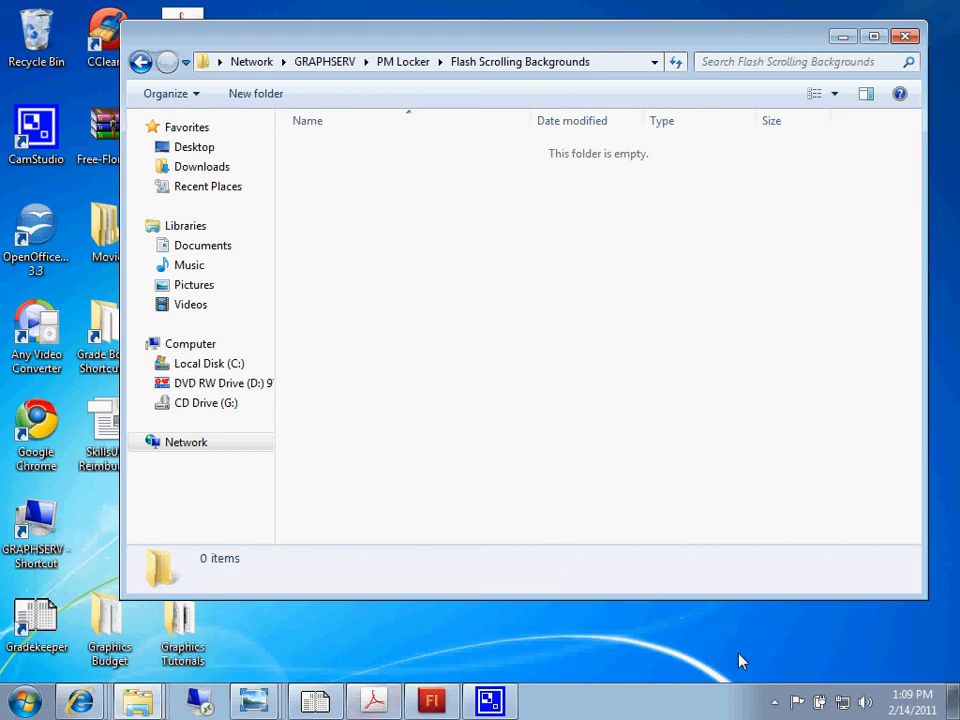
left_click(775, 703)
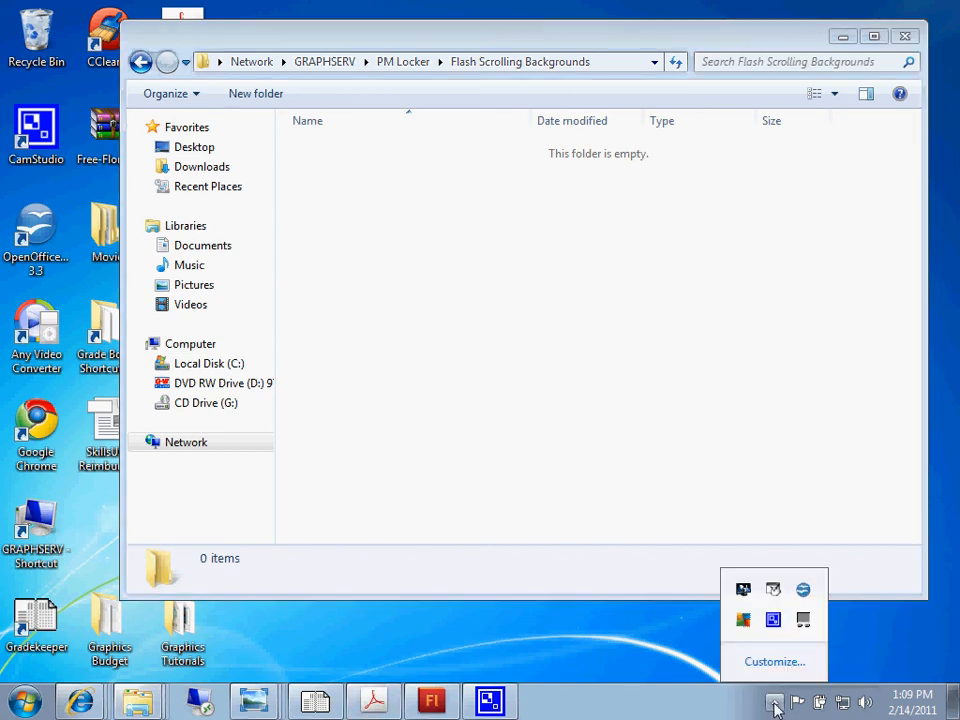